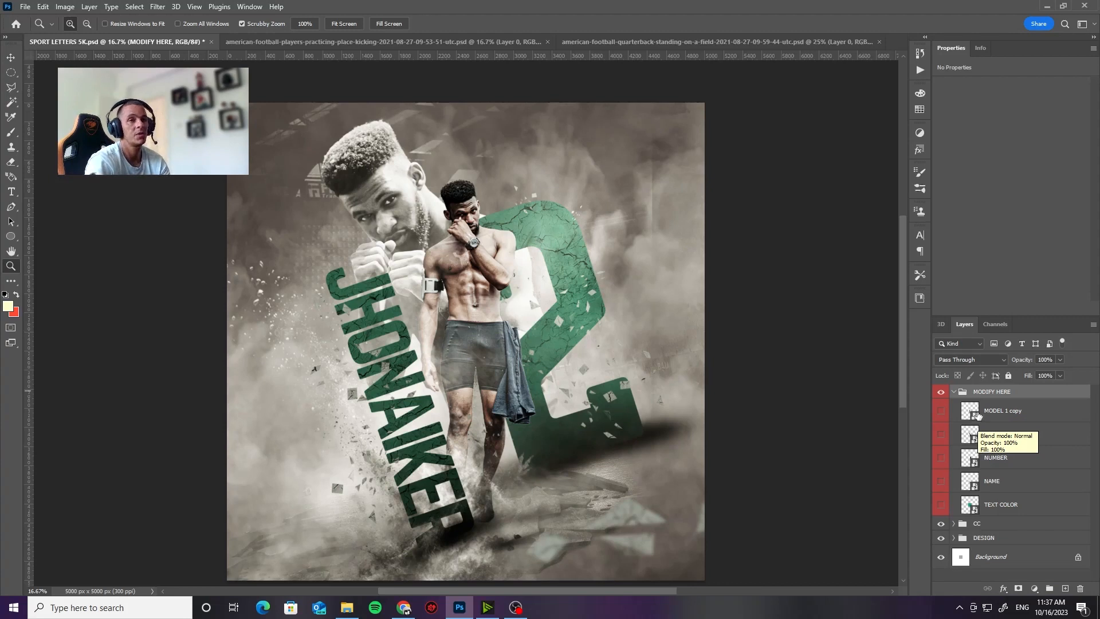
Step: Examine the editable smart object layers for the models, number, name and text color inside the MODIFY HERE group
click(978, 416)
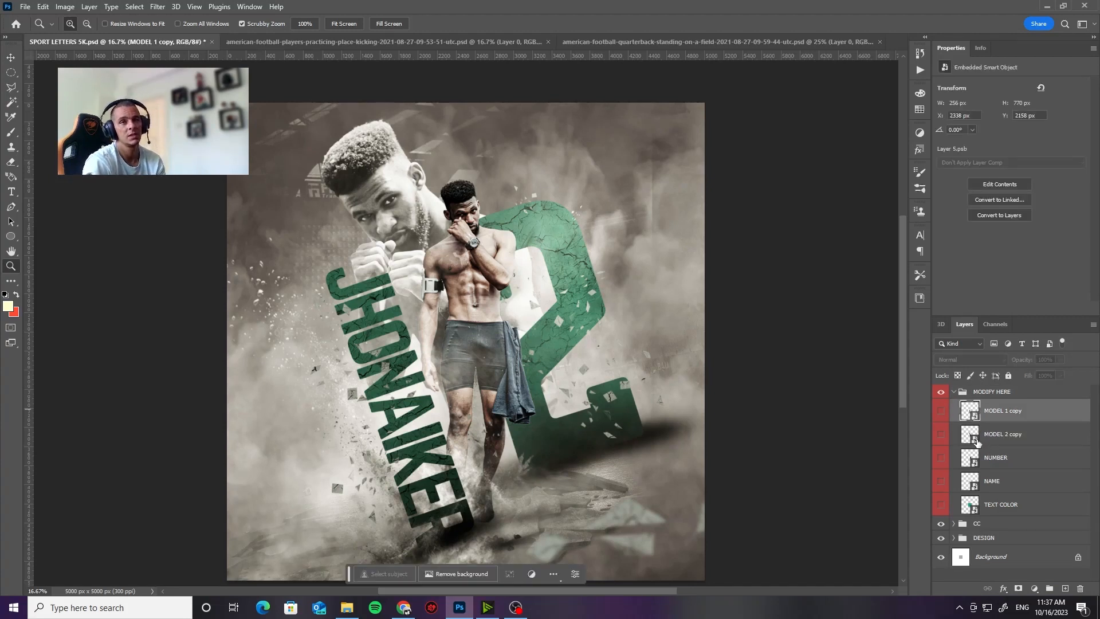
click(977, 441)
click(969, 458)
click(971, 481)
click(973, 504)
click(954, 392)
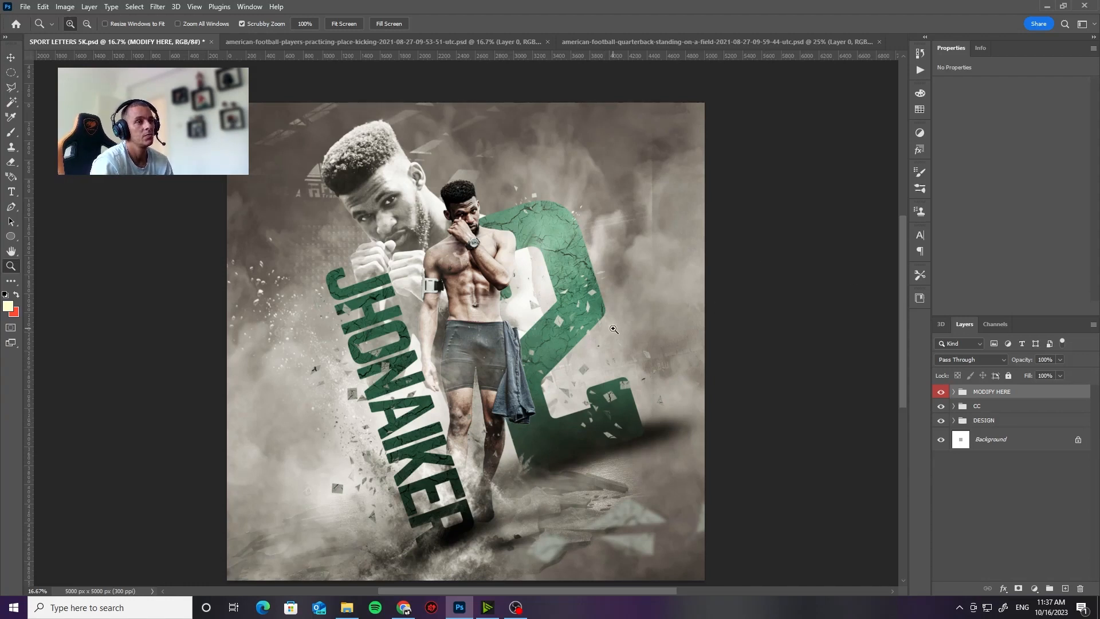
click(953, 392)
click(953, 392)
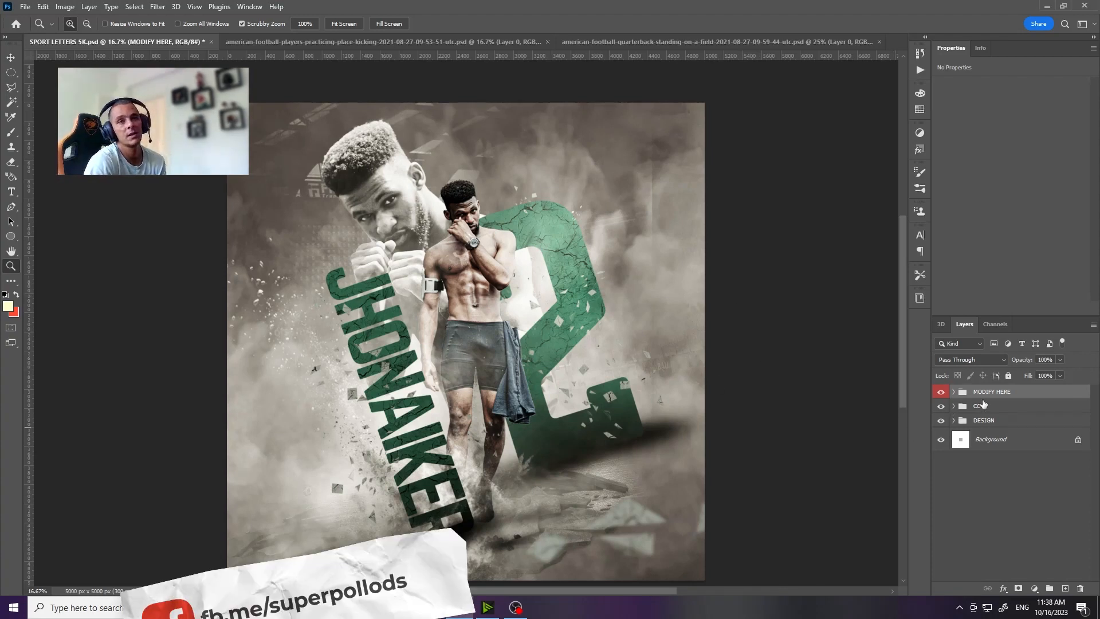
scroll(639, 260, down, 1)
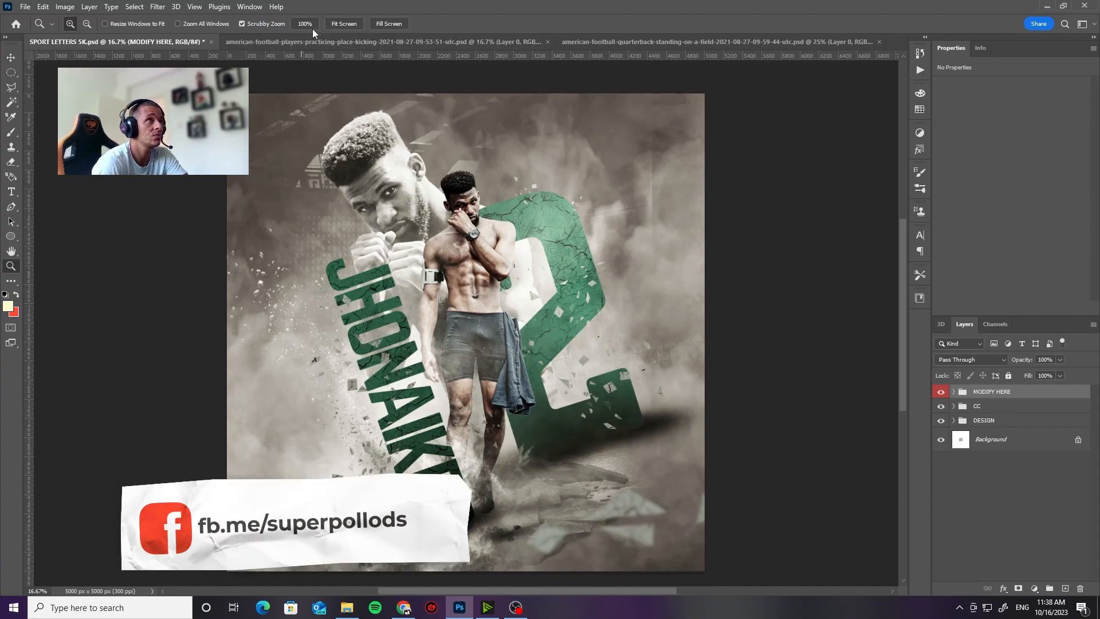
Step: In the place-kicking player document, move the kneeling player cutout toward the middle of its canvas
click(314, 43)
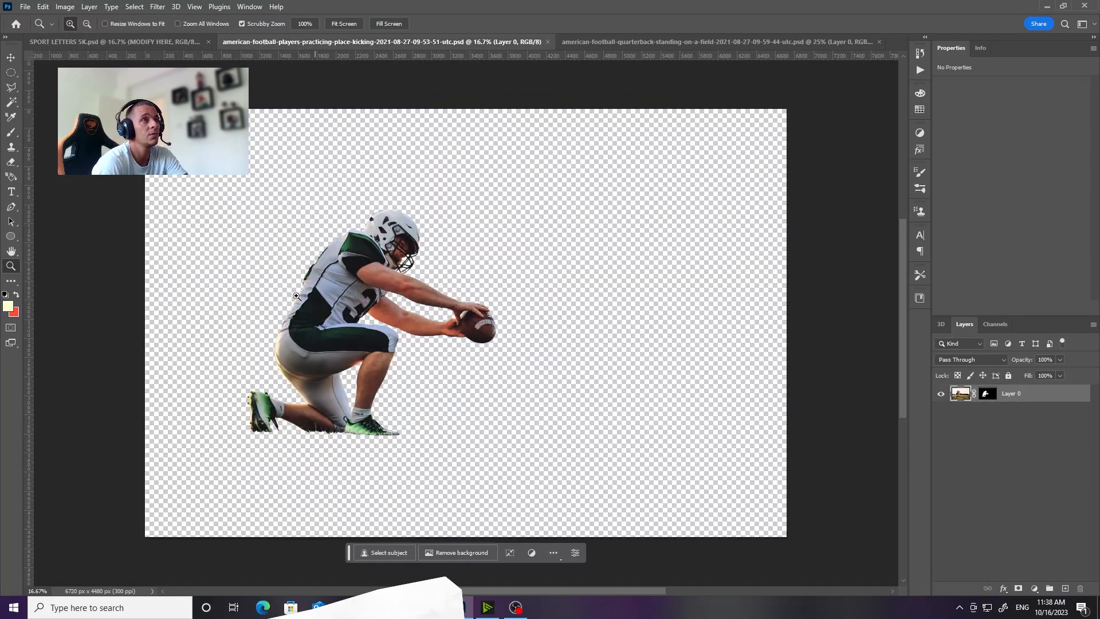
click(11, 58)
drag(395, 326, 527, 336)
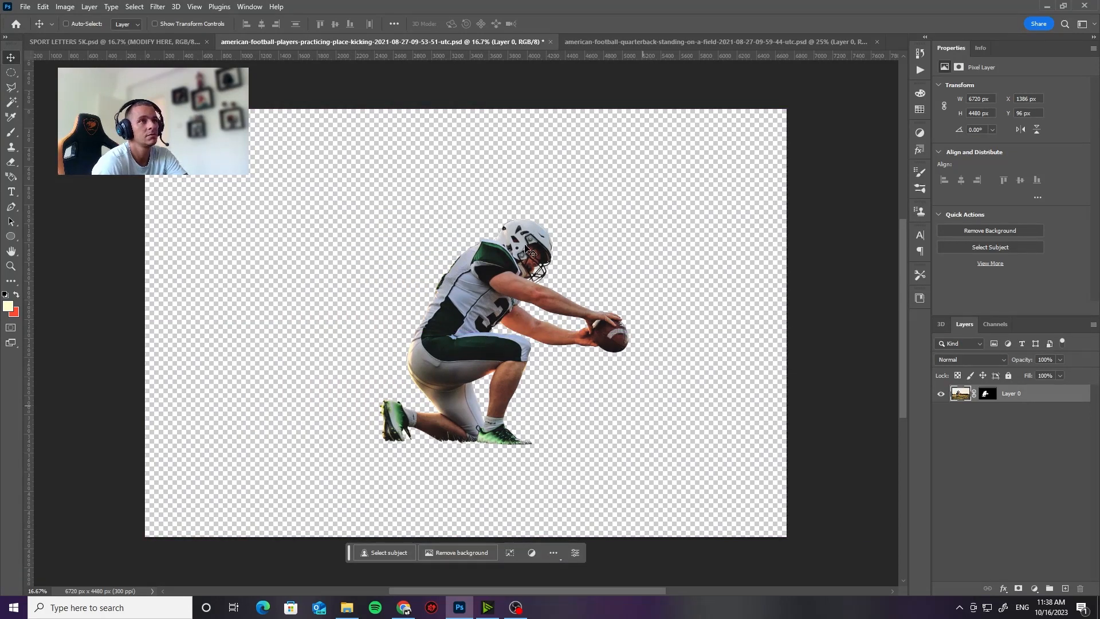
key(z)
drag(539, 251, 547, 293)
drag(530, 295, 510, 292)
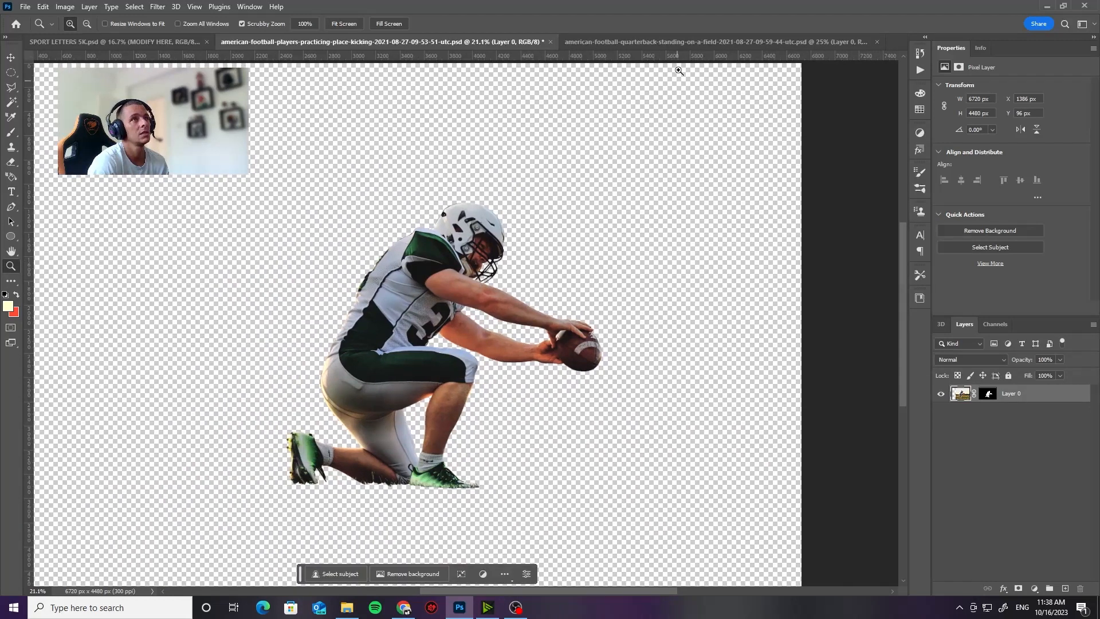
Step: In the quarterback document, shift the standing player cutout slightly left, and check the kneeling player document again
click(675, 42)
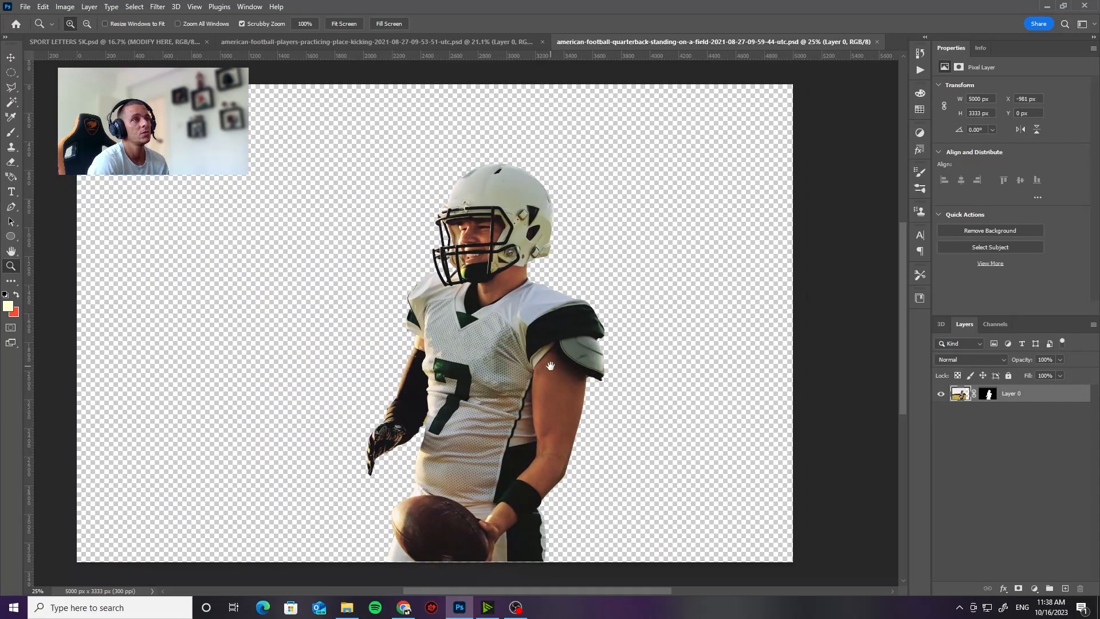
drag(550, 365, 566, 367)
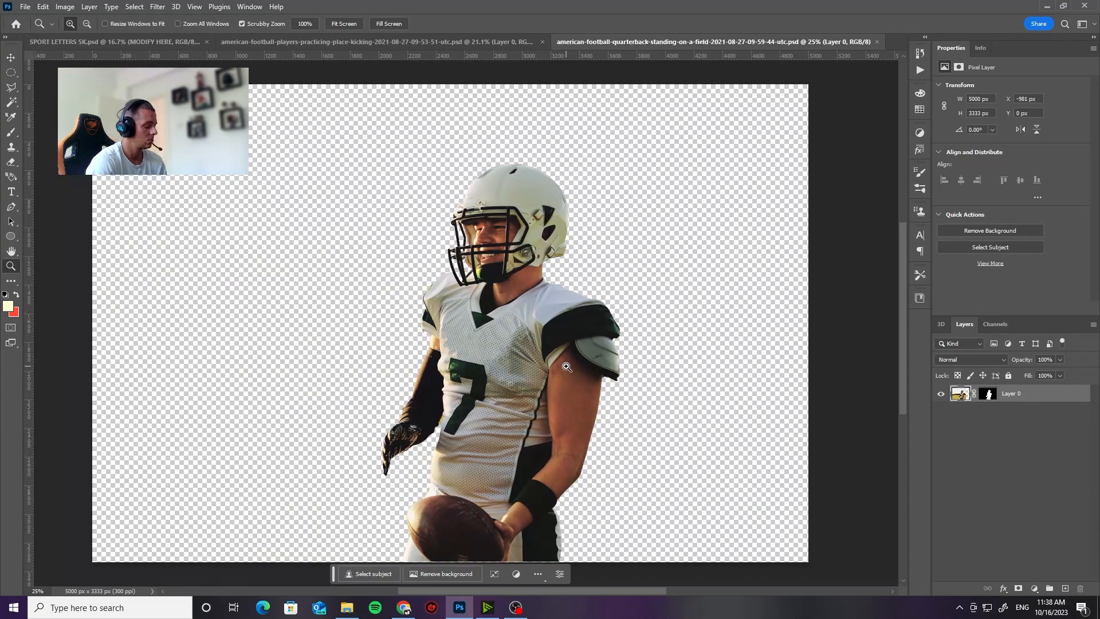
key(v)
drag(290, 343, 244, 343)
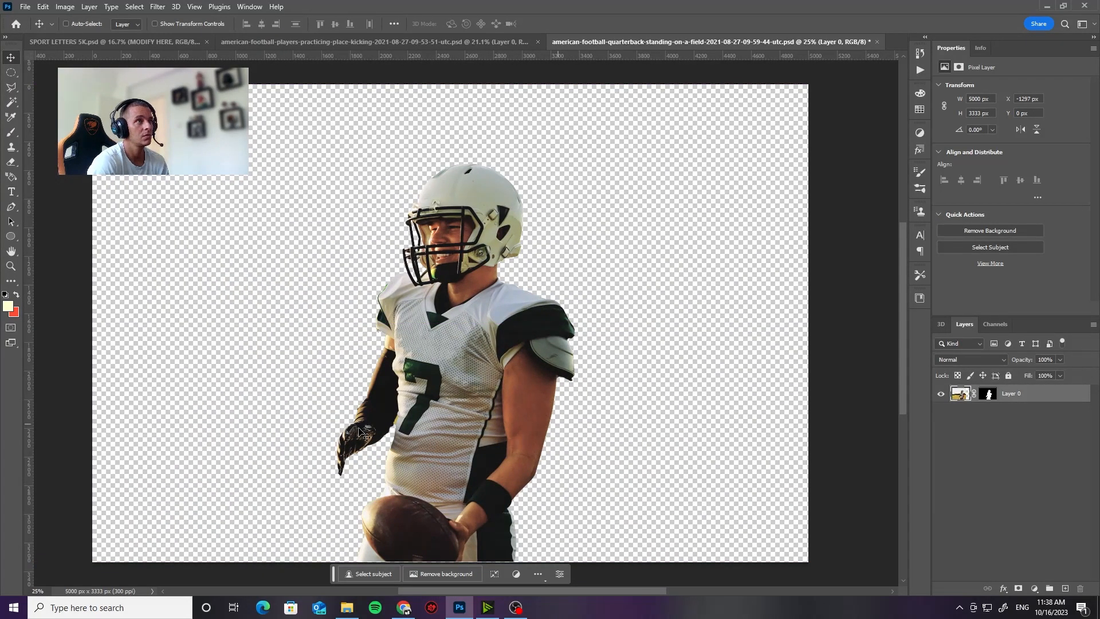
click(475, 46)
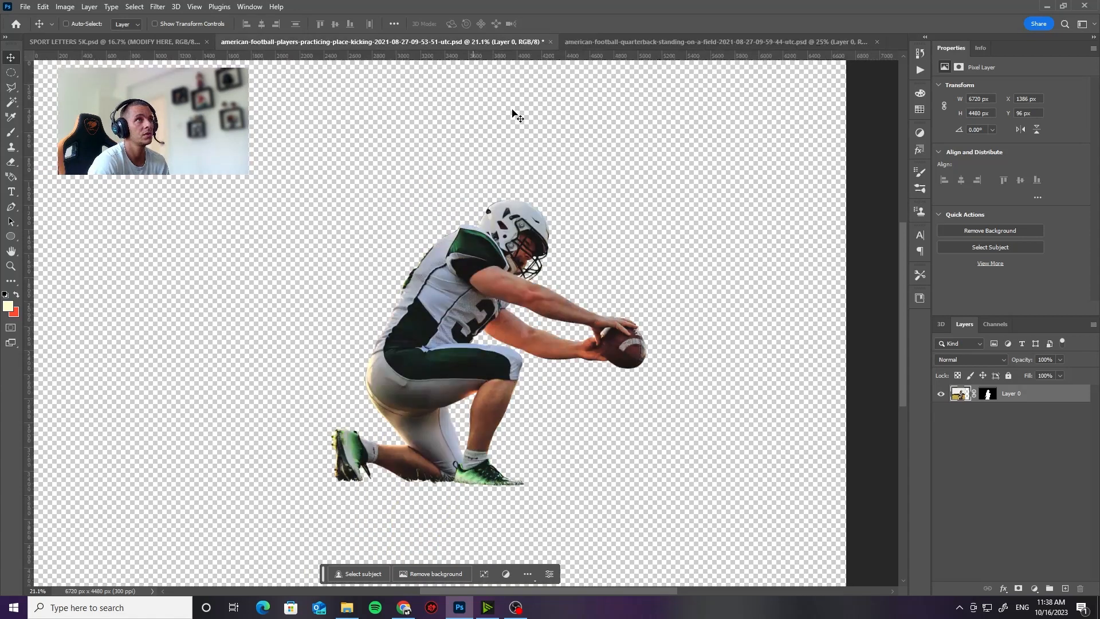
Step: Return to the SPORT LETTERS 5K.psd poster and open the contents of the MODEL 1 copy smart object
click(174, 40)
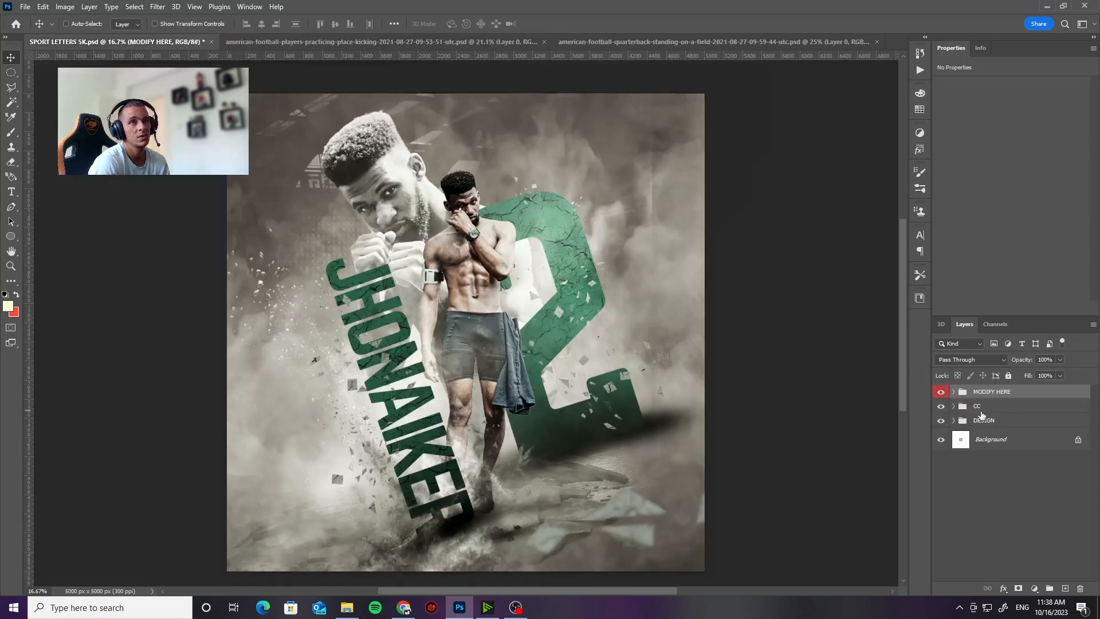
click(953, 392)
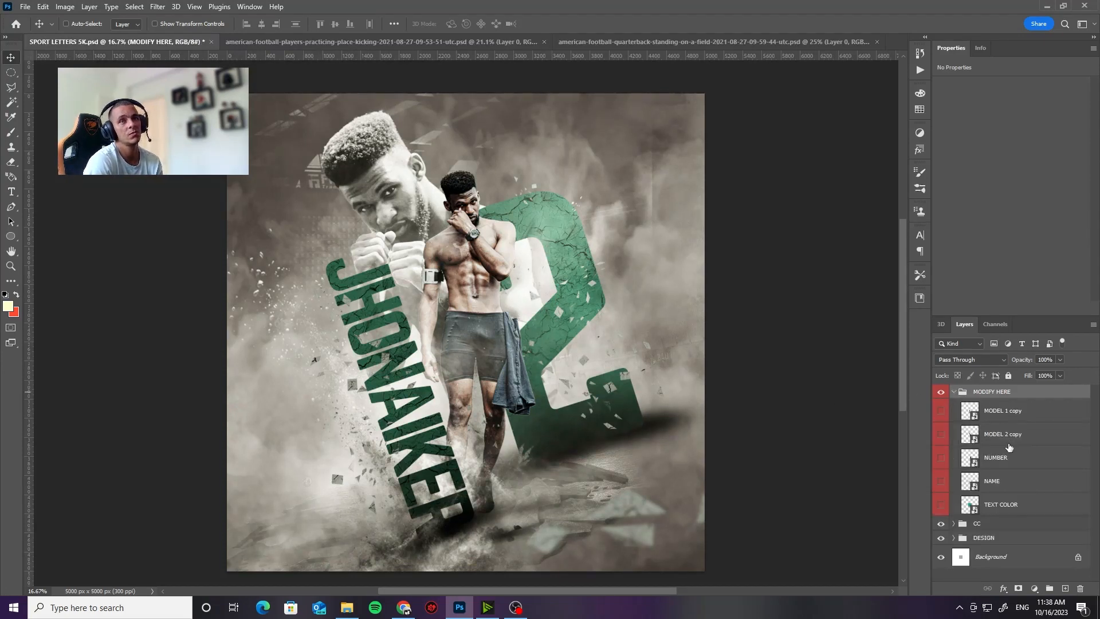
click(972, 414)
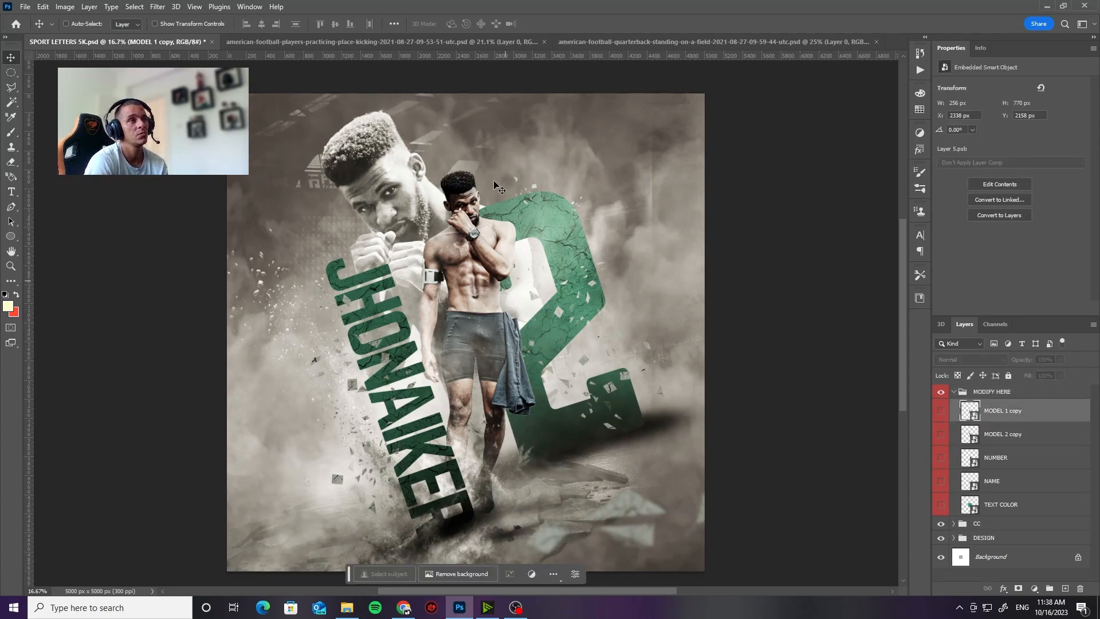
double_click(972, 412)
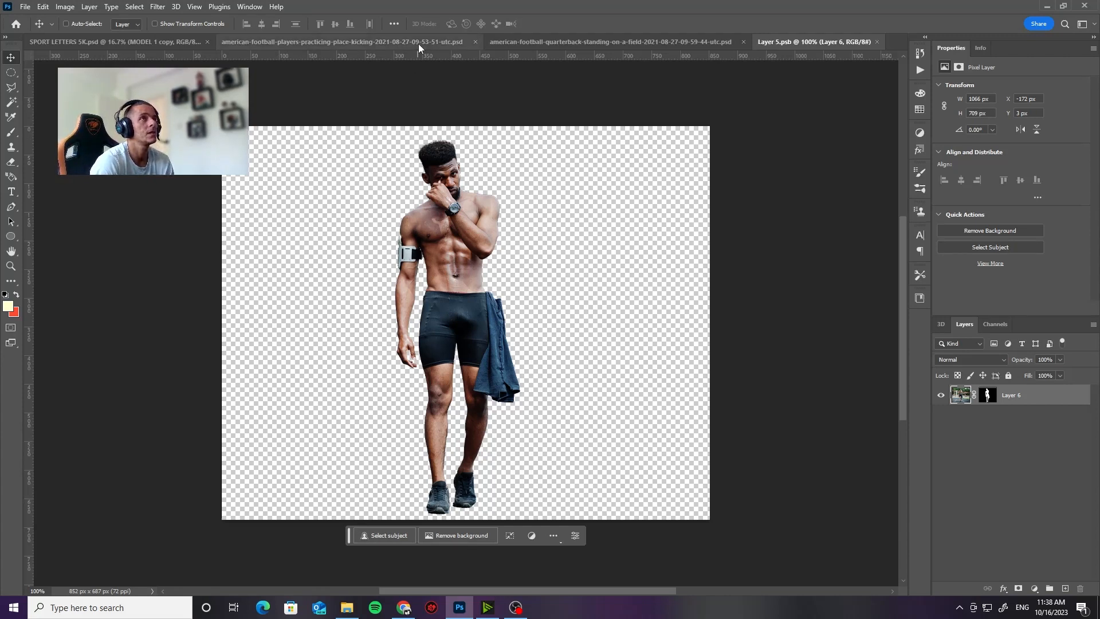
Step: Copy the kneeling player layer from its document into the open smart object and close the source without saving
drag(418, 43, 479, 246)
drag(741, 249, 580, 240)
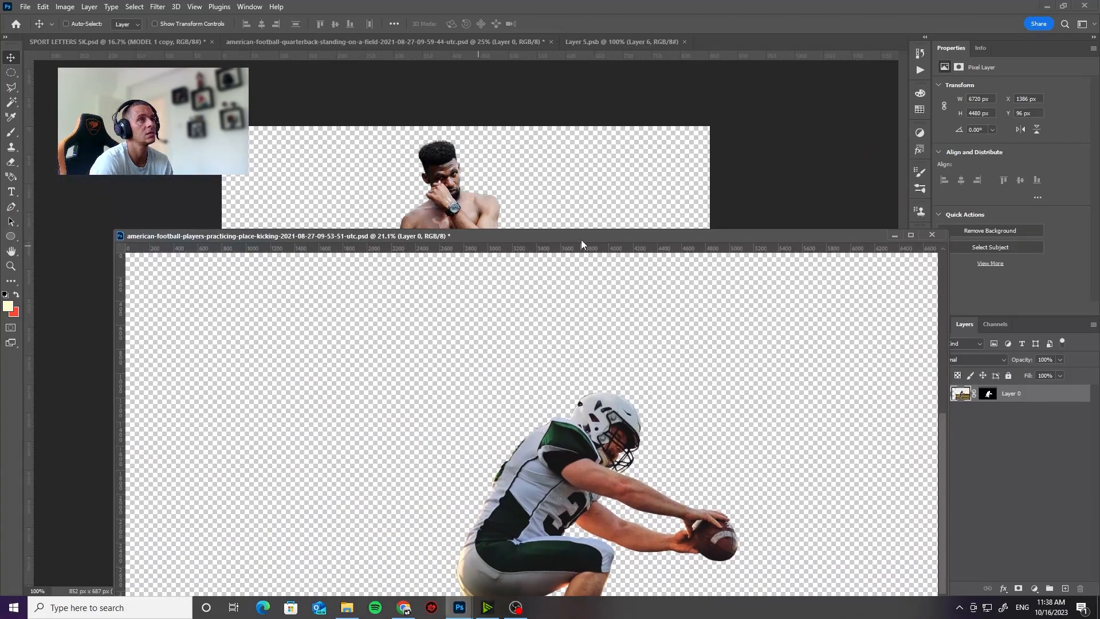
drag(570, 442, 552, 185)
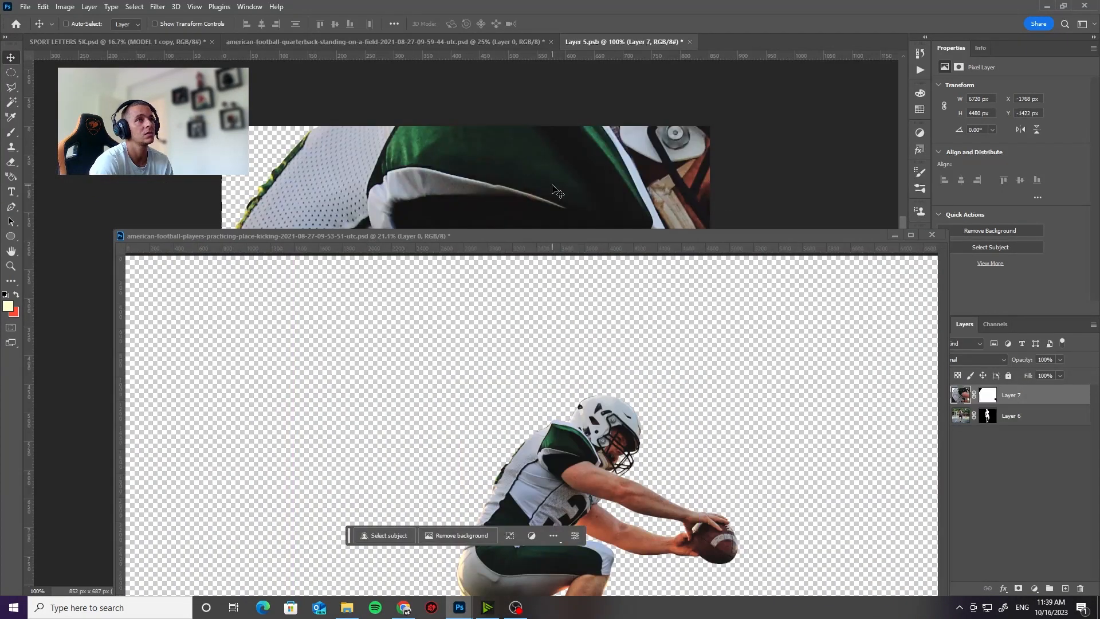
click(929, 235)
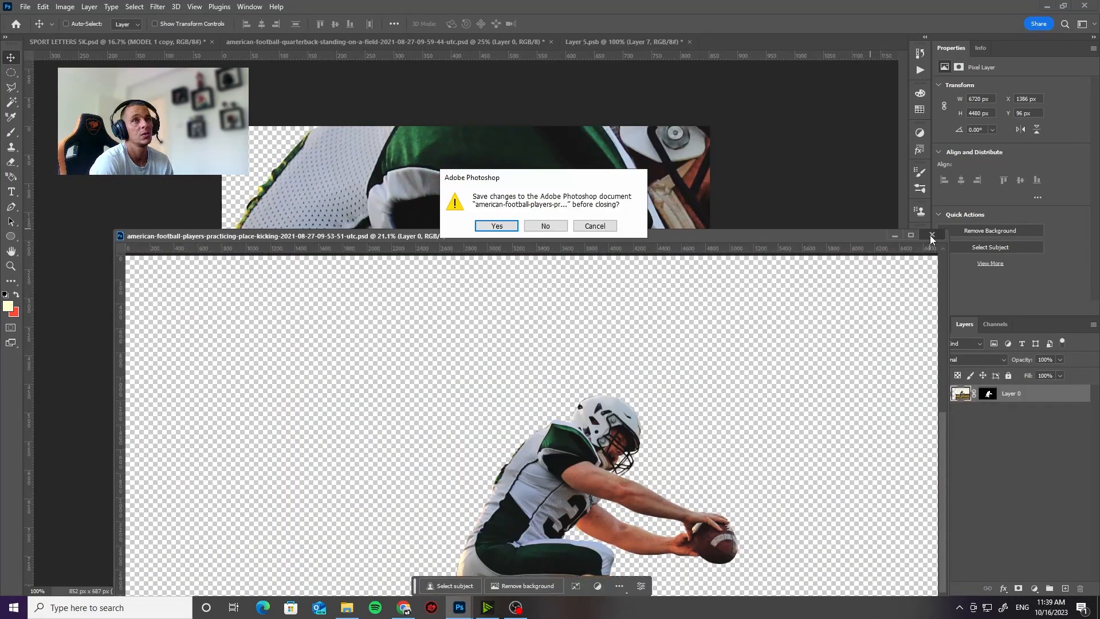
click(544, 225)
drag(512, 209, 408, 402)
key(ctrl+t)
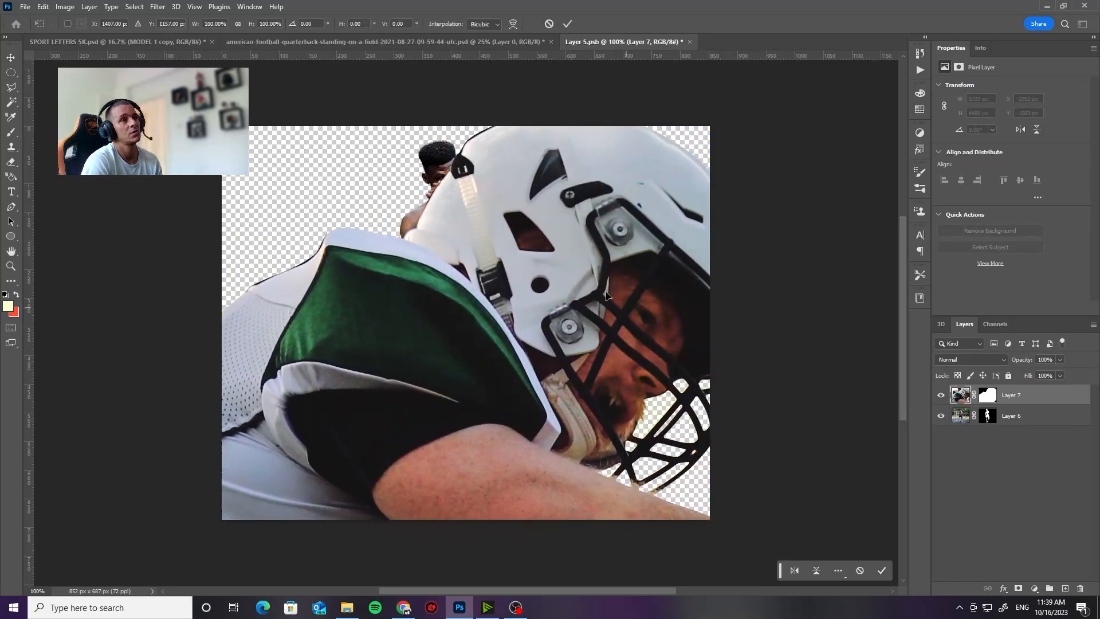
drag(603, 169, 744, 272)
drag(316, 241, 408, 214)
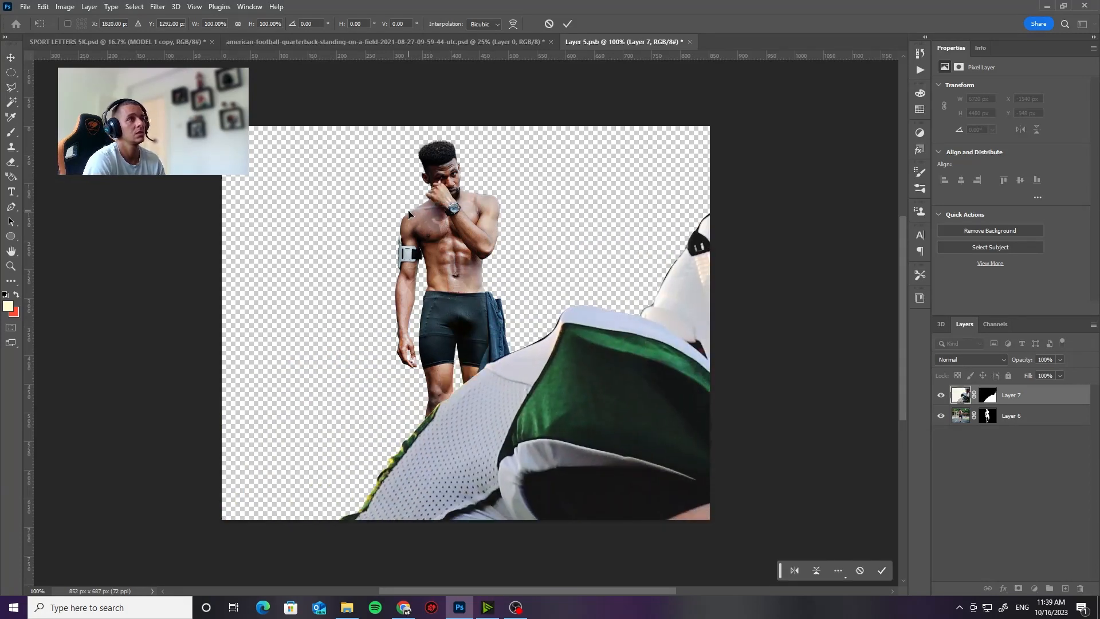
key(Escape)
Step: Scale the kneeling player layer down to about 23.79% and place it over the original model
key(z)
alt+click(486, 225)
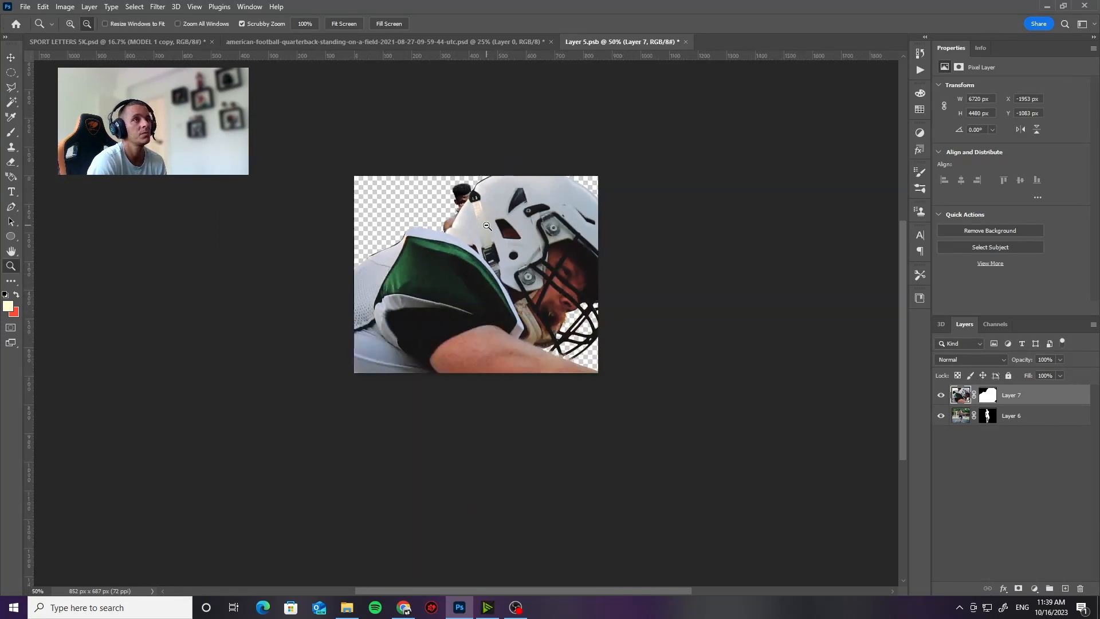
alt+click(486, 225)
key(ctrl+t)
drag(488, 218, 488, 351)
drag(658, 131, 506, 229)
drag(503, 349, 531, 288)
key(Return)
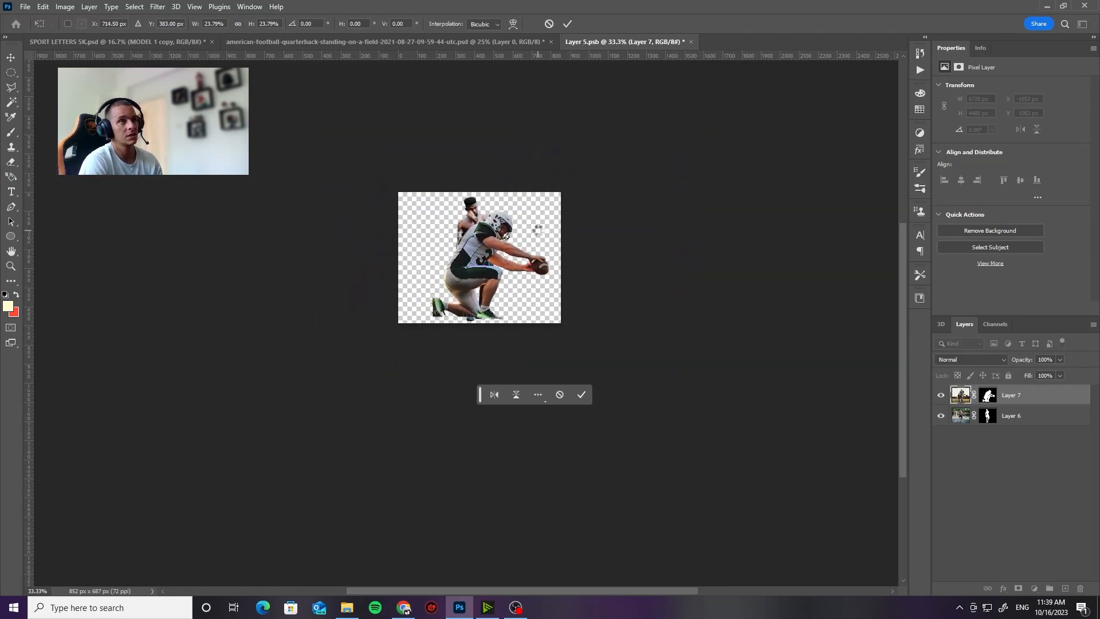
Step: Nudge the kneeling player slightly down so the feet line up with the original model's feet
key(z)
drag(506, 240, 543, 387)
key(v)
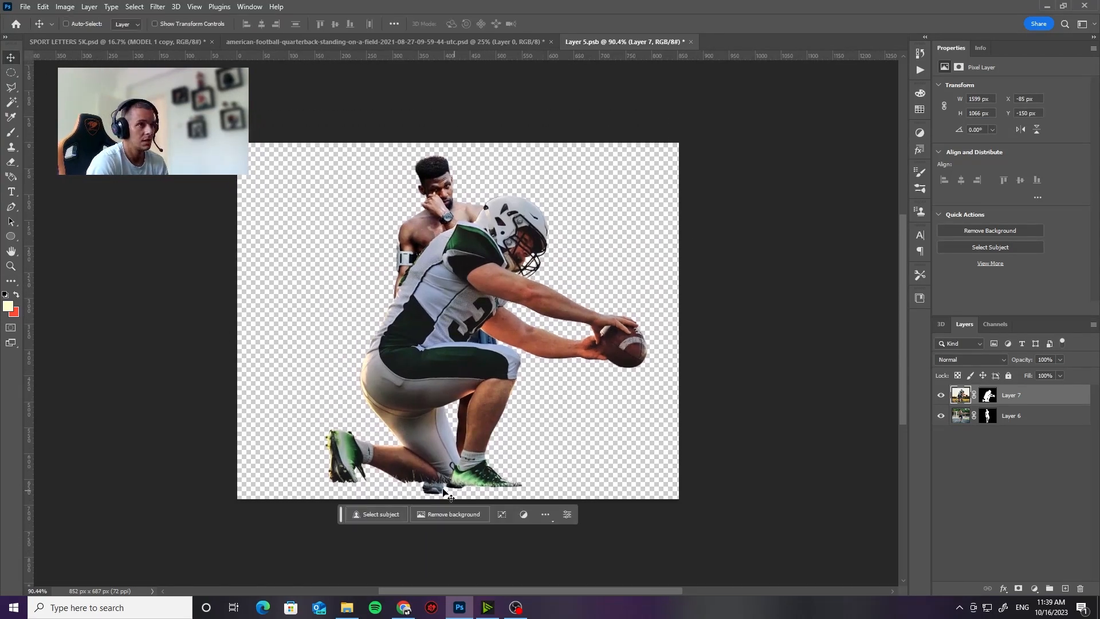
drag(461, 473, 462, 479)
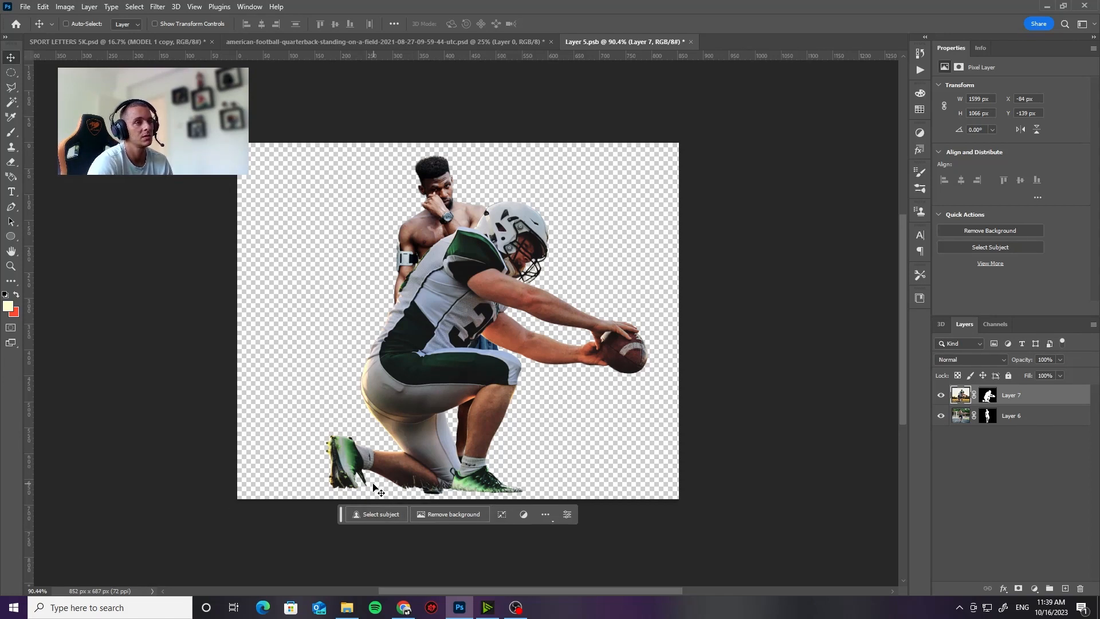
Step: Hide and delete the original model layer, Layer 6, leaving only the kneeling player
click(941, 416)
click(1018, 418)
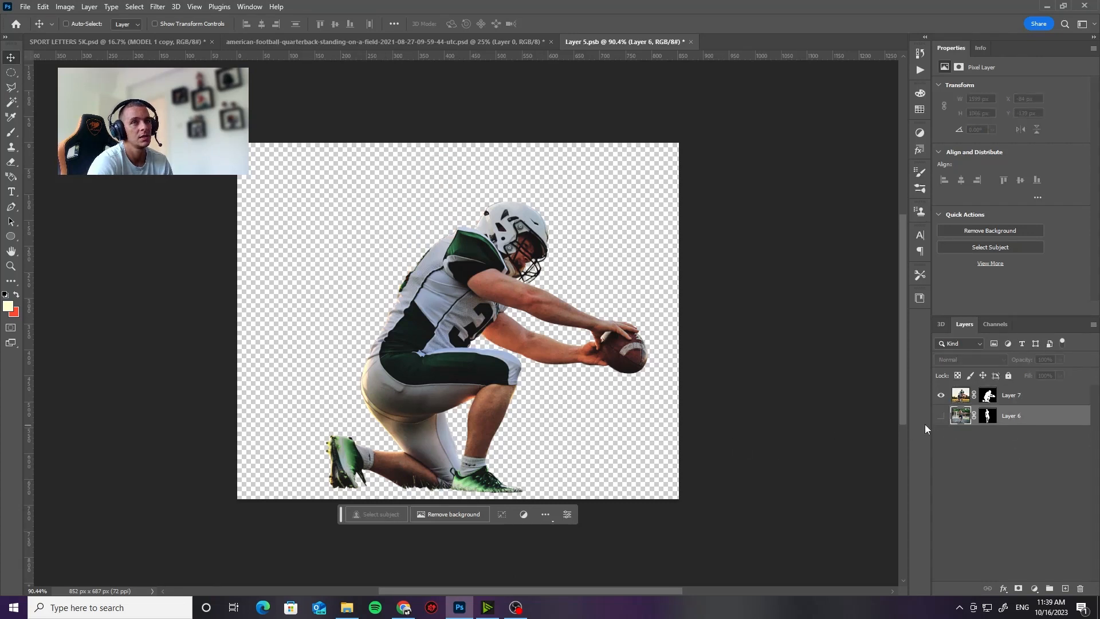
drag(1021, 426, 1079, 588)
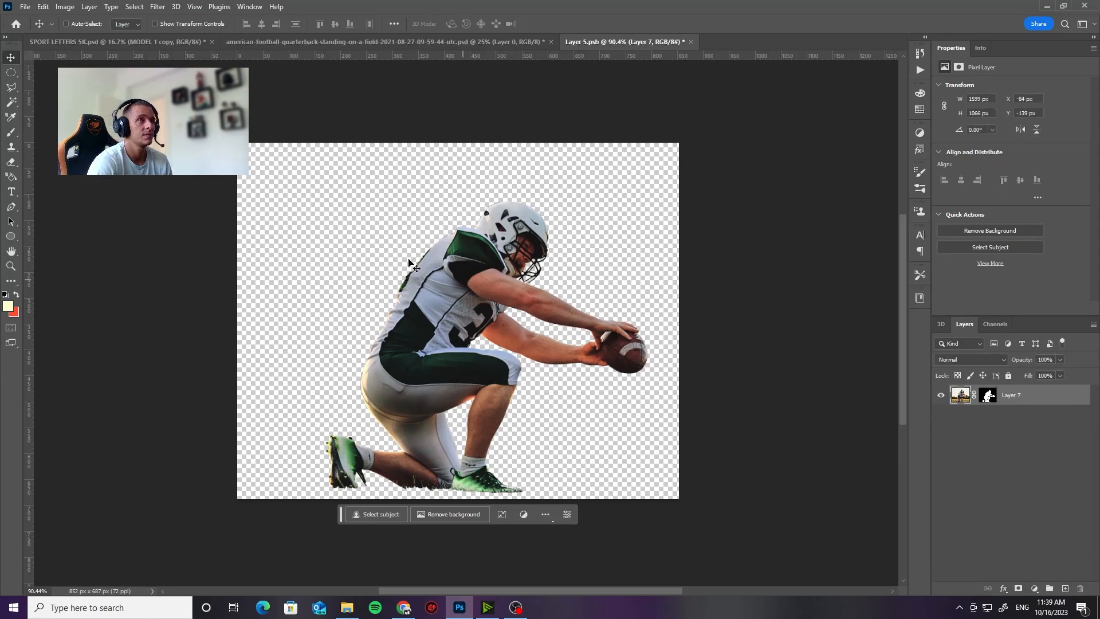
Step: Save the edited smart object Layer 5.psb and close it to update the poster
click(25, 7)
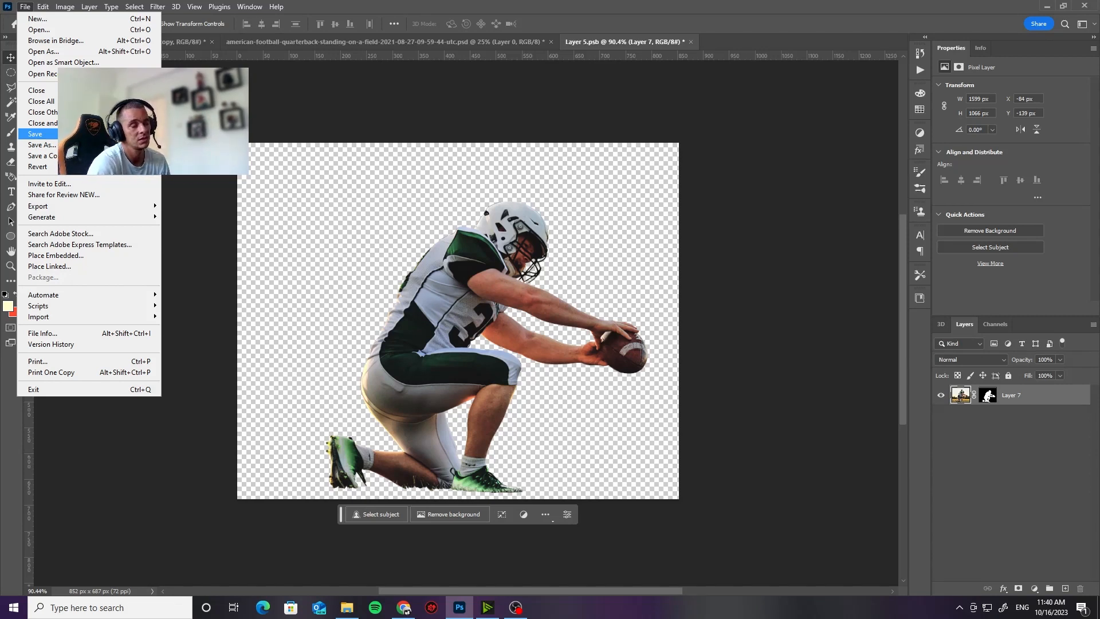
click(35, 134)
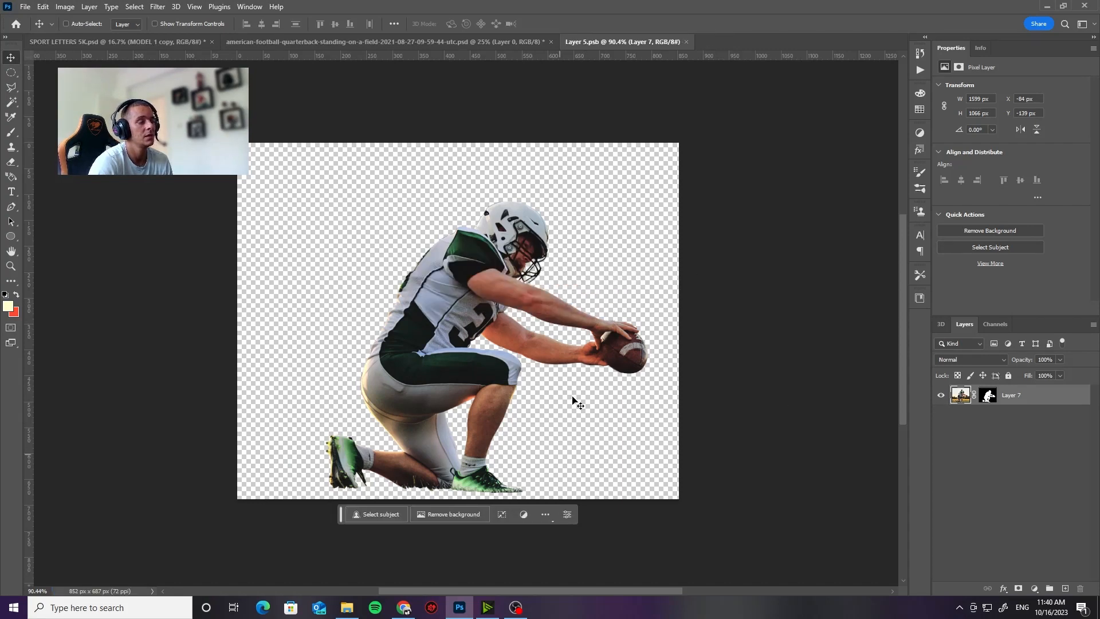
click(686, 42)
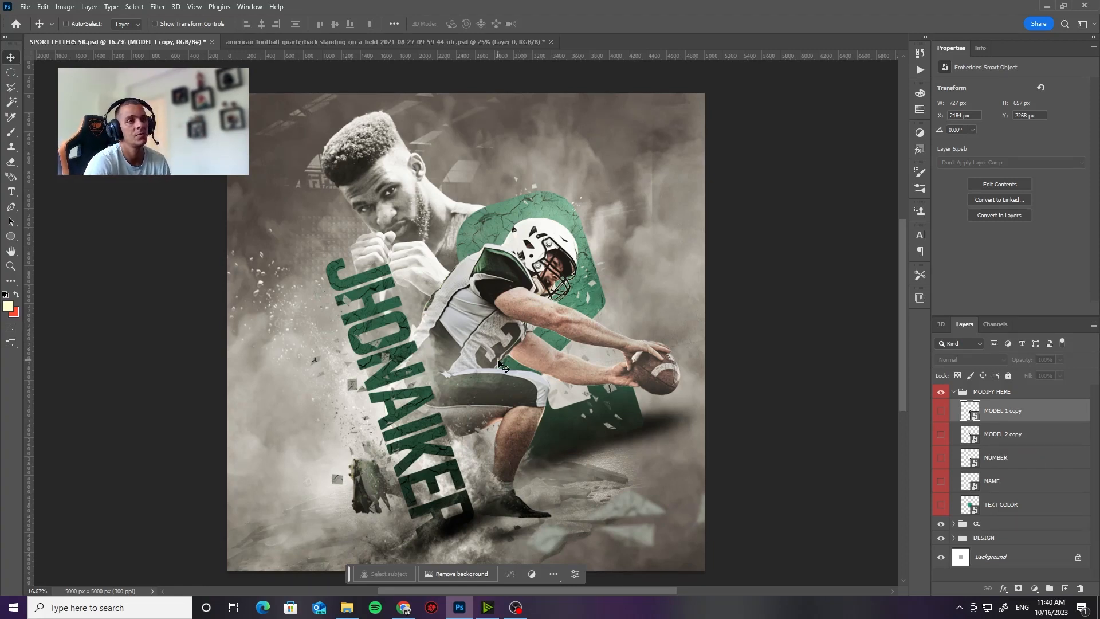
Step: Open the MODEL 2 copy smart object, copy the quarterback cutout into it, and close the source document without saving
click(1008, 438)
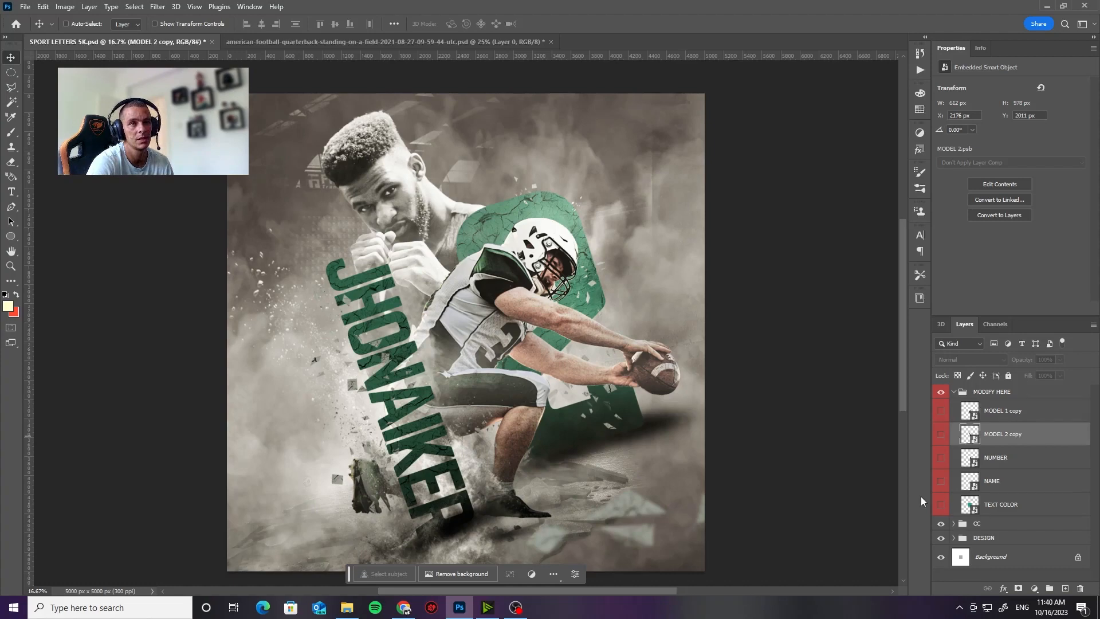
double_click(974, 437)
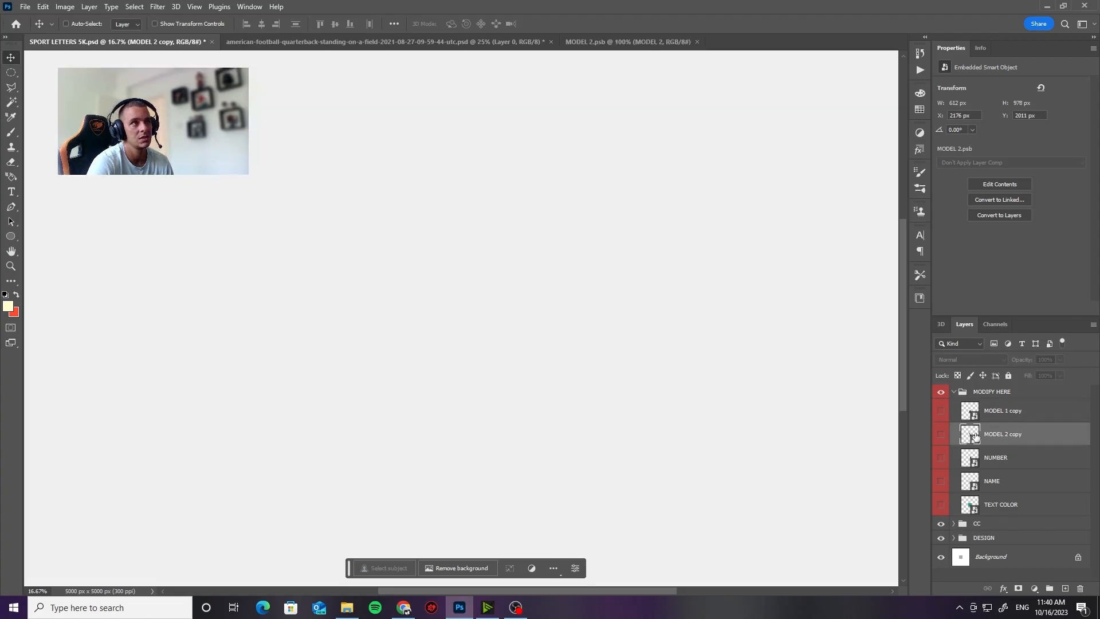
click(359, 44)
drag(359, 45, 539, 221)
drag(630, 318, 421, 152)
drag(618, 200, 192, 209)
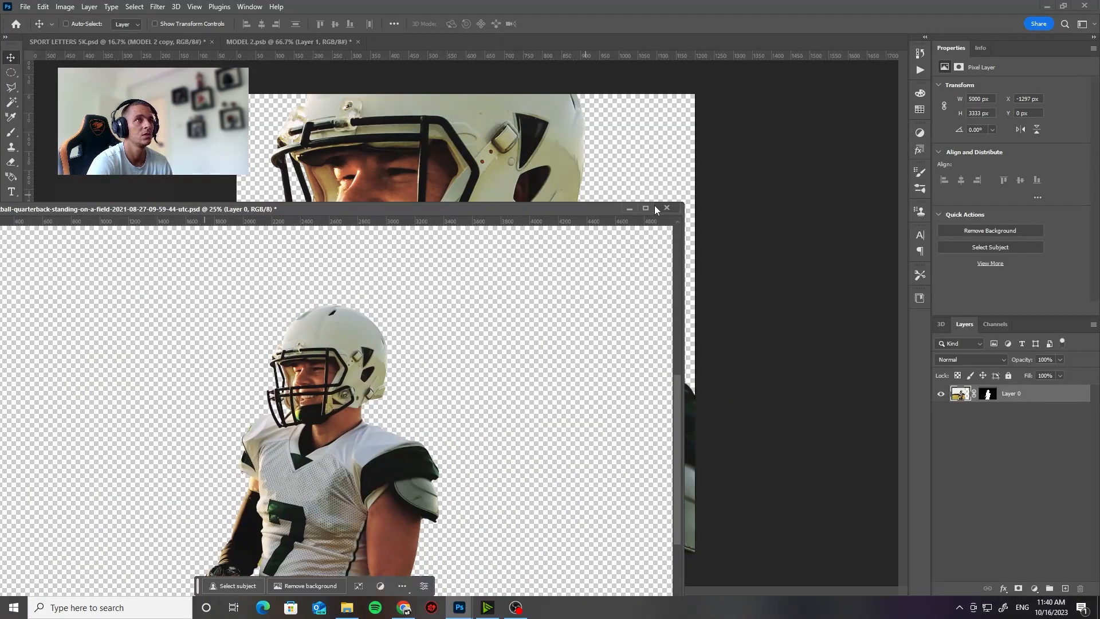
click(668, 208)
click(544, 224)
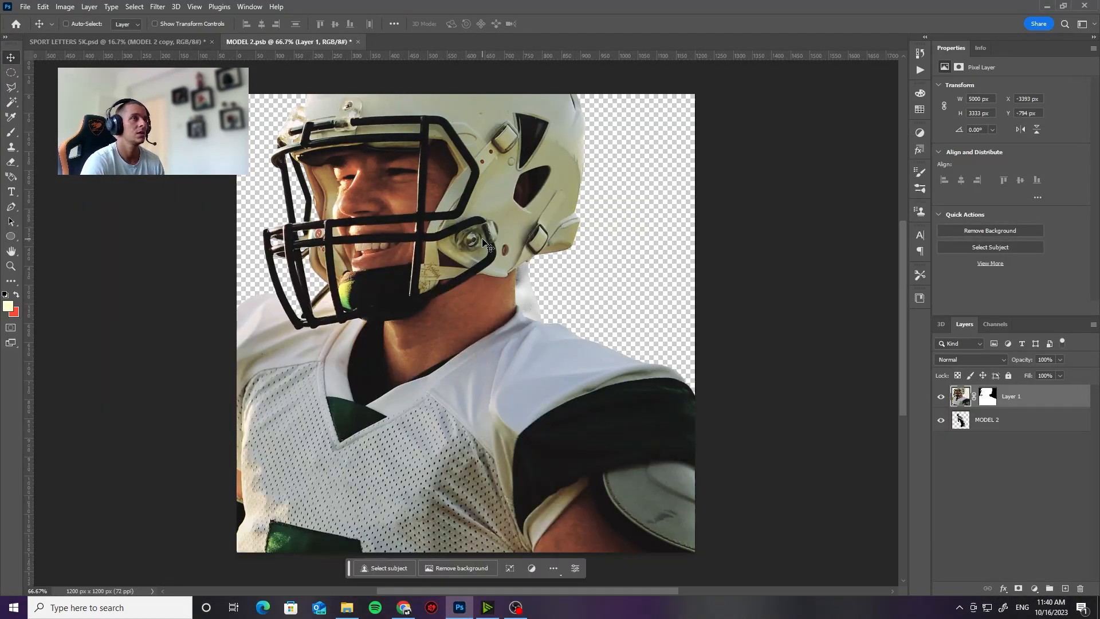
Step: Scale down the quarterback layer, tilt it counterclockwise, and position it over the original second model
key(z)
drag(554, 235, 496, 235)
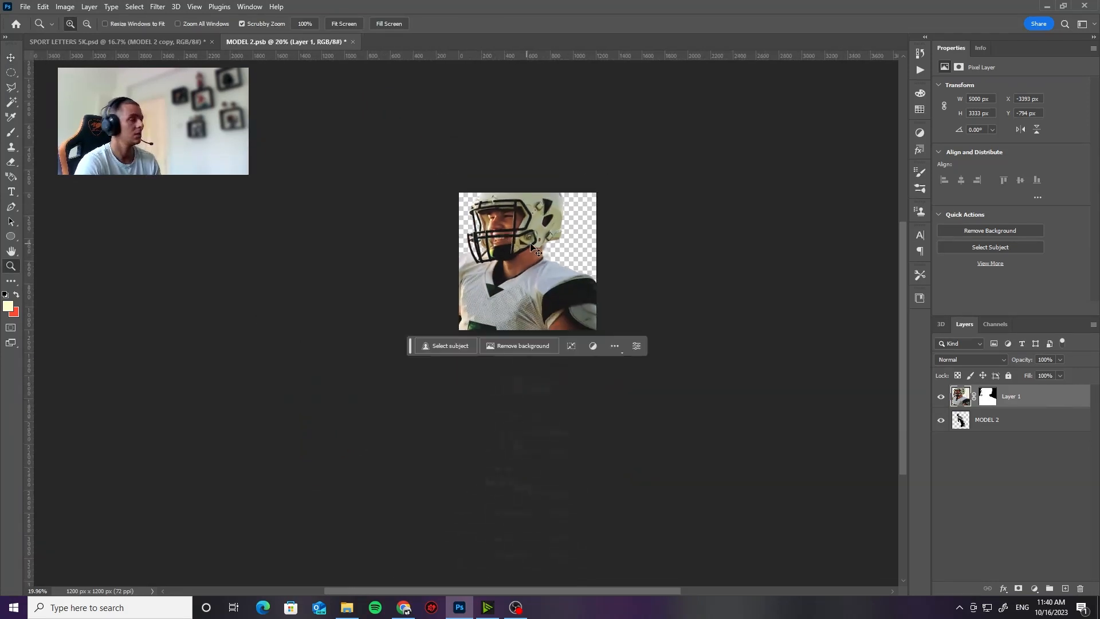
key(ctrl+t)
drag(363, 103, 355, 355)
drag(428, 380, 564, 221)
drag(593, 271, 584, 231)
drag(546, 258, 529, 259)
drag(496, 321, 488, 333)
drag(524, 238, 534, 241)
key(Return)
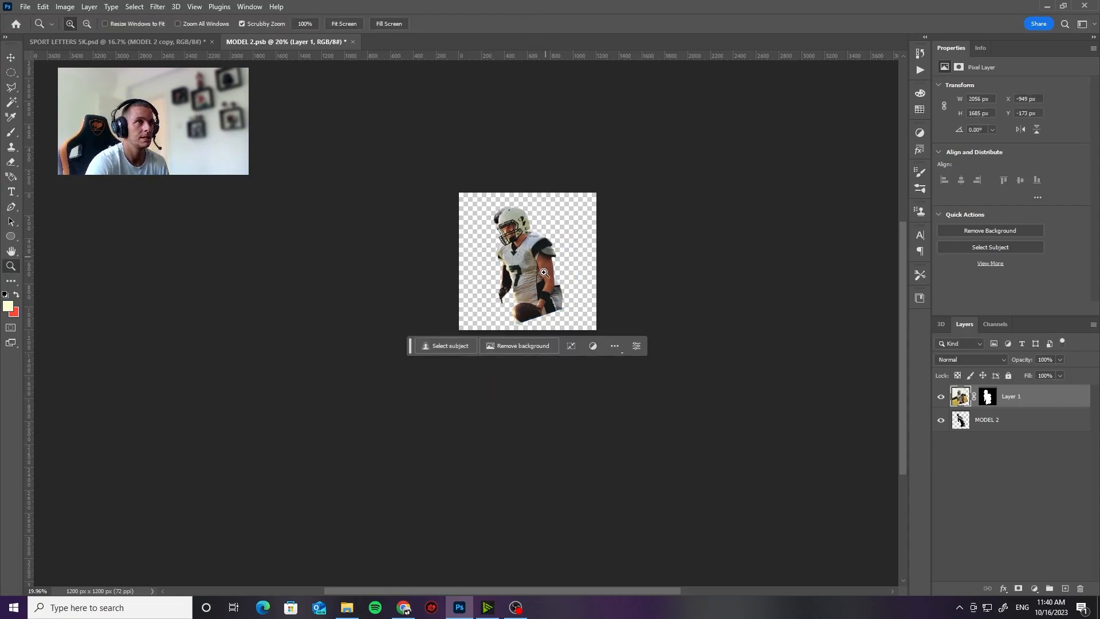
Step: Shift the quarterback slightly right and up, and hide the original MODEL 2 layer
drag(544, 273, 514, 322)
key(v)
click(940, 420)
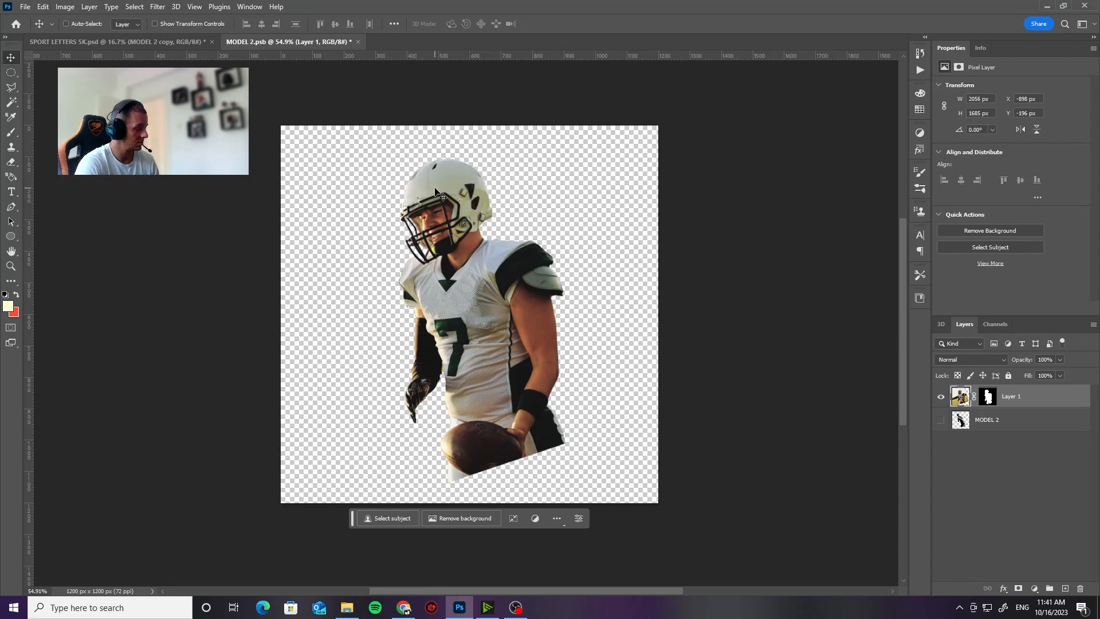
Step: Save the edited smart object MODEL 2.psb and close it to update the poster
key(z)
drag(436, 193, 478, 316)
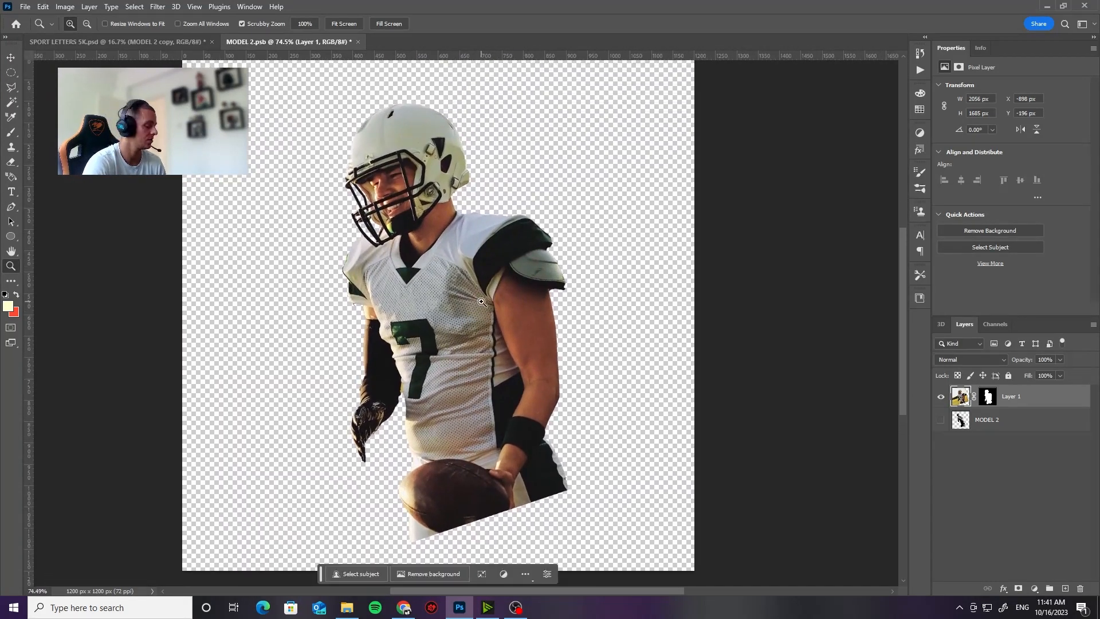
key(v)
click(26, 7)
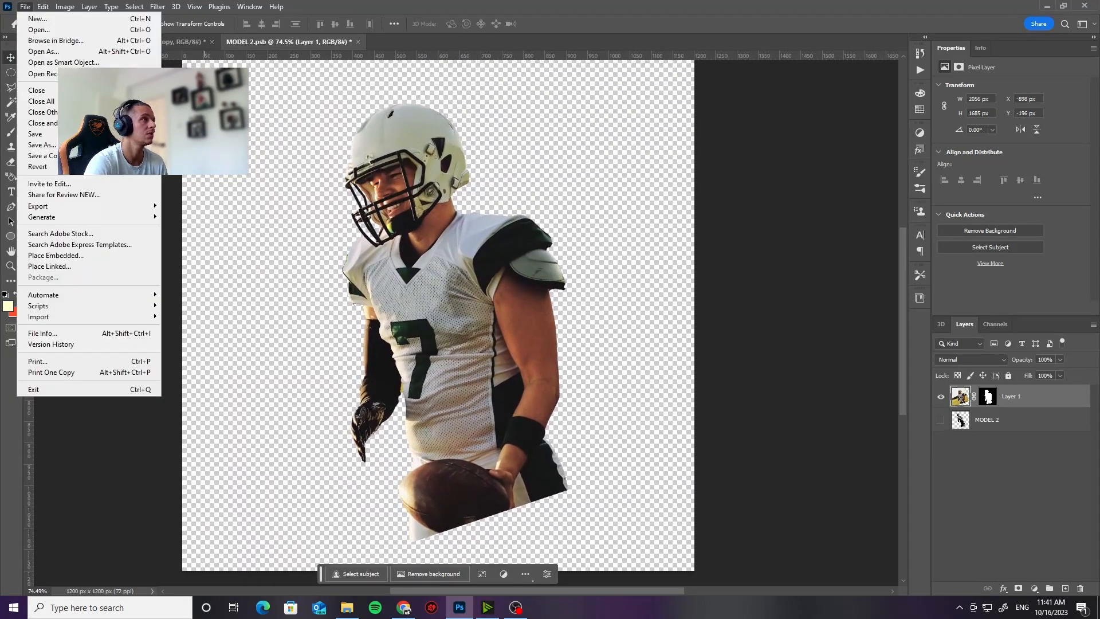
click(35, 133)
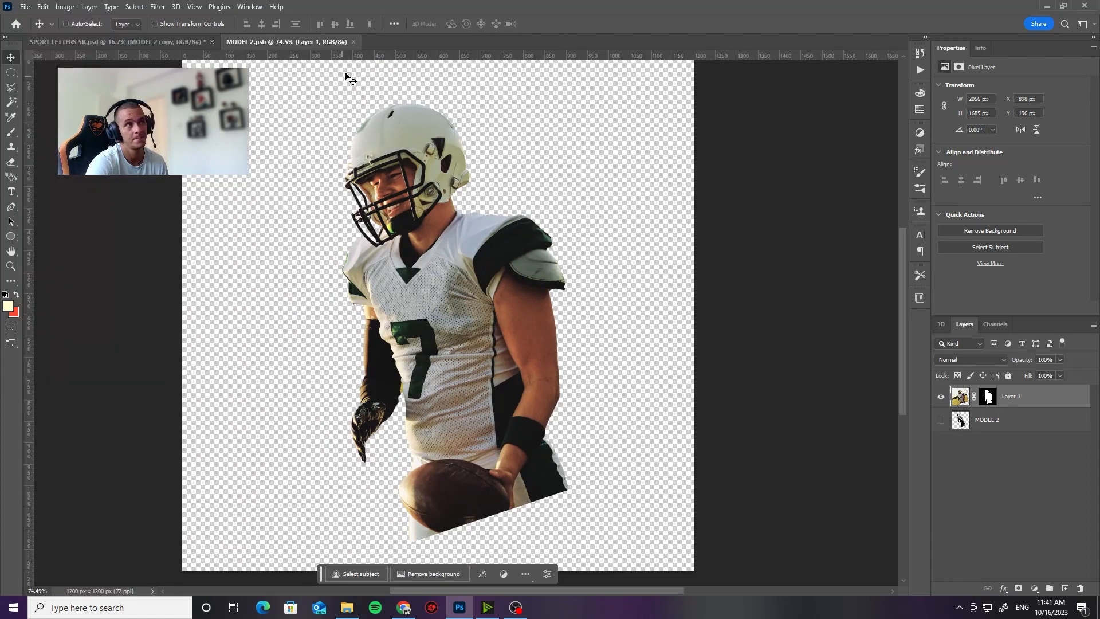
click(354, 42)
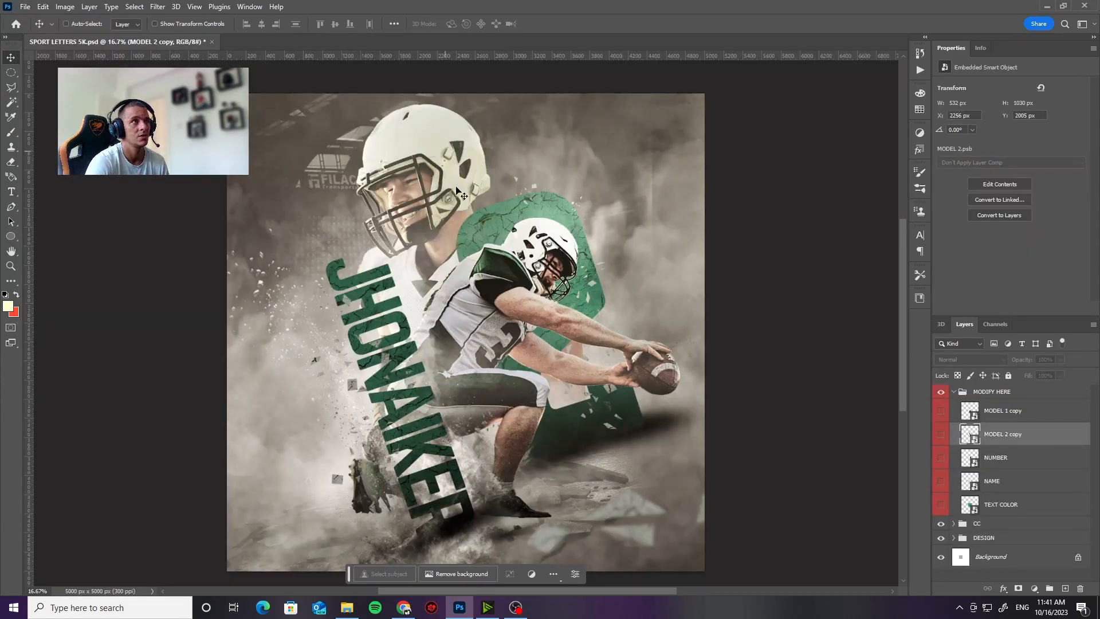
key(z)
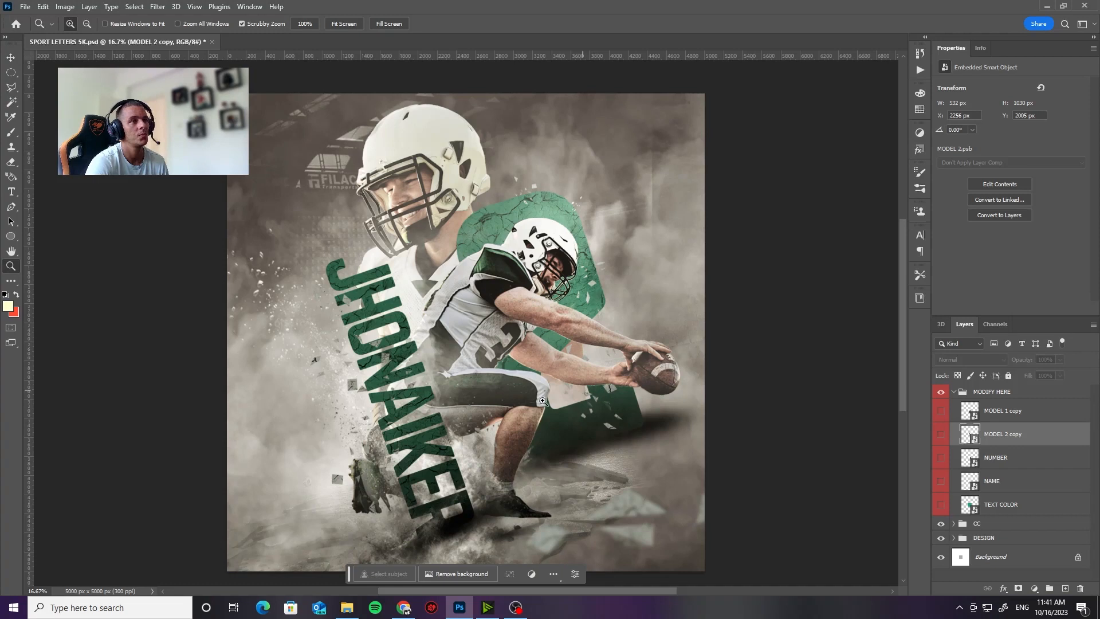
drag(573, 421, 562, 424)
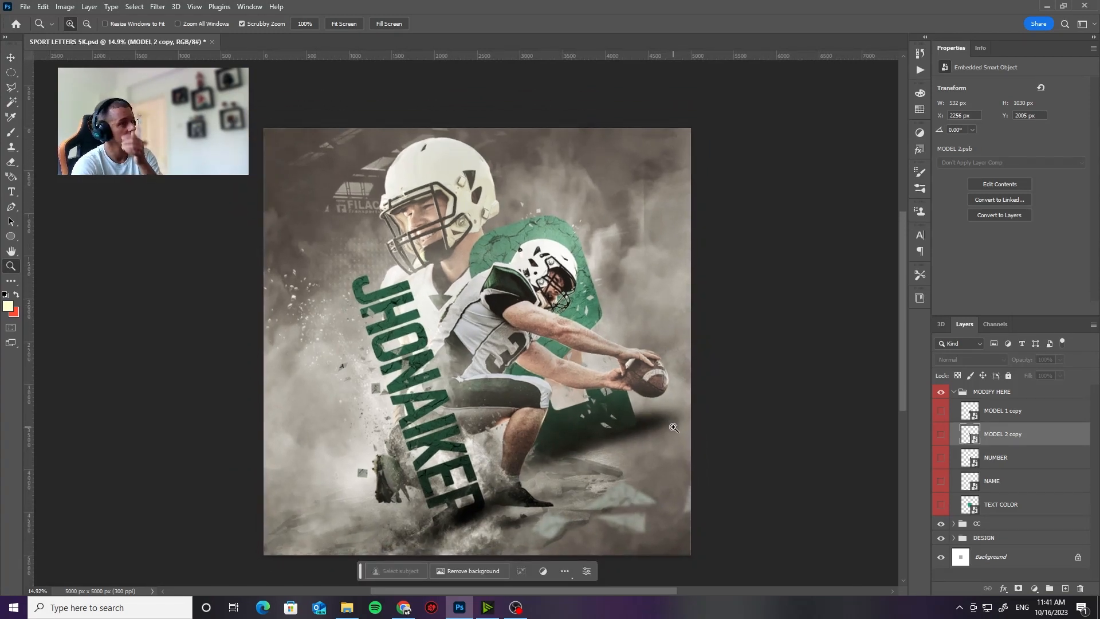
Step: Open the NUMBER smart object and replace its text with 30
double_click(969, 457)
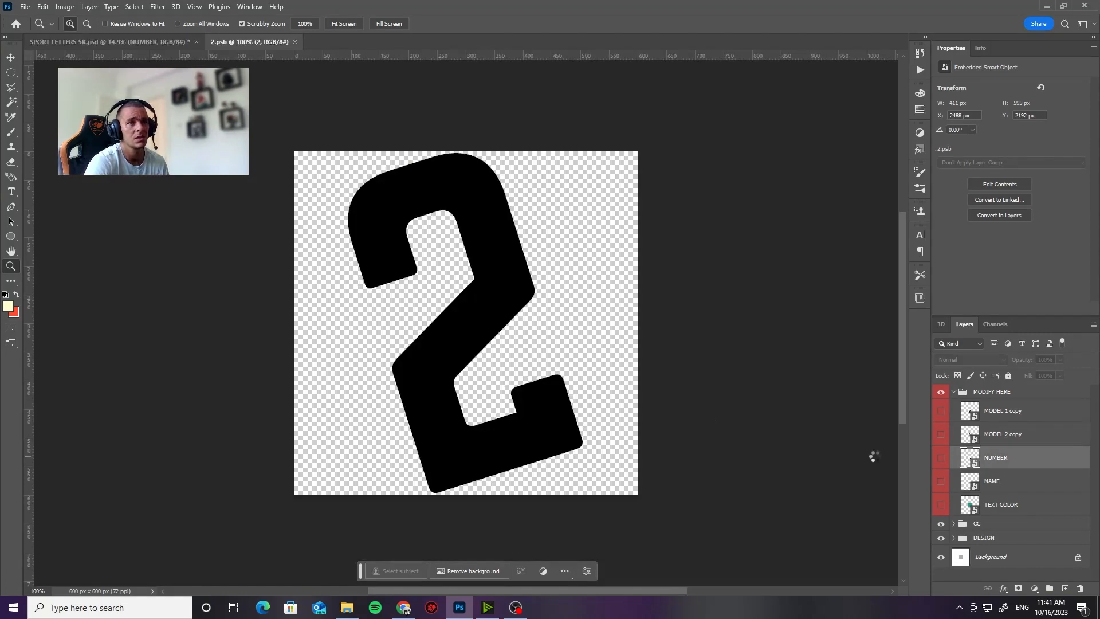
click(11, 192)
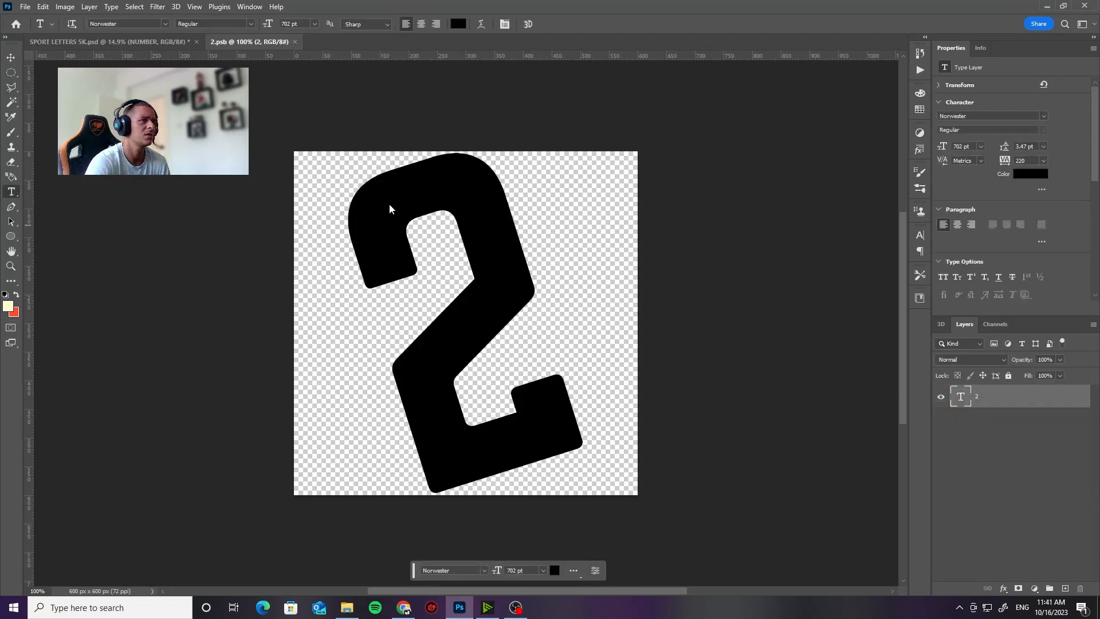
click(406, 247)
key(ctrl+a)
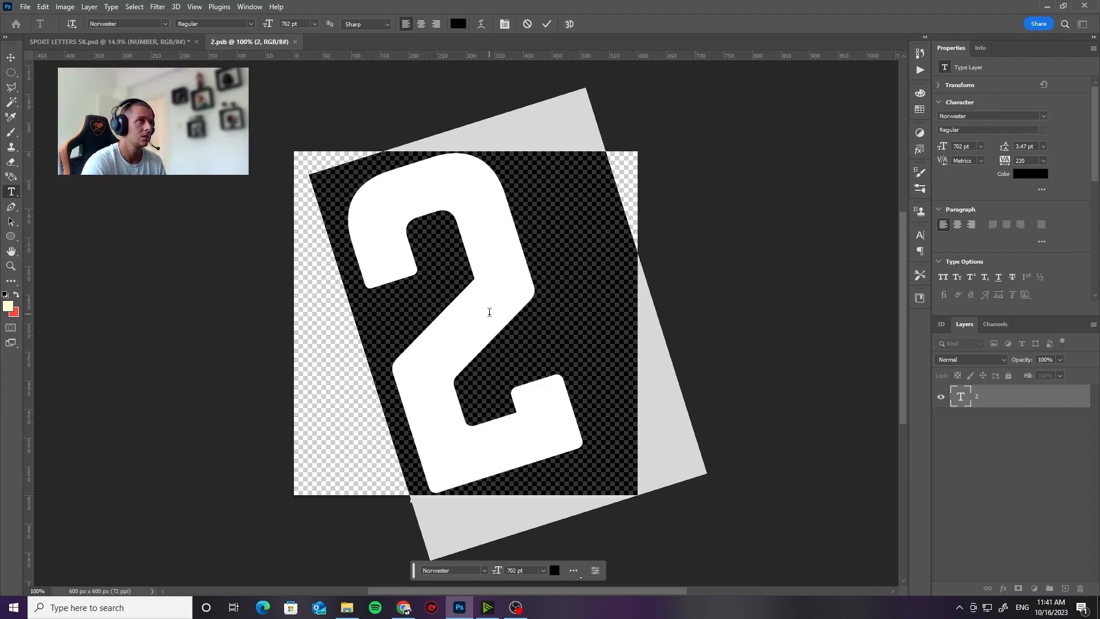
click(156, 39)
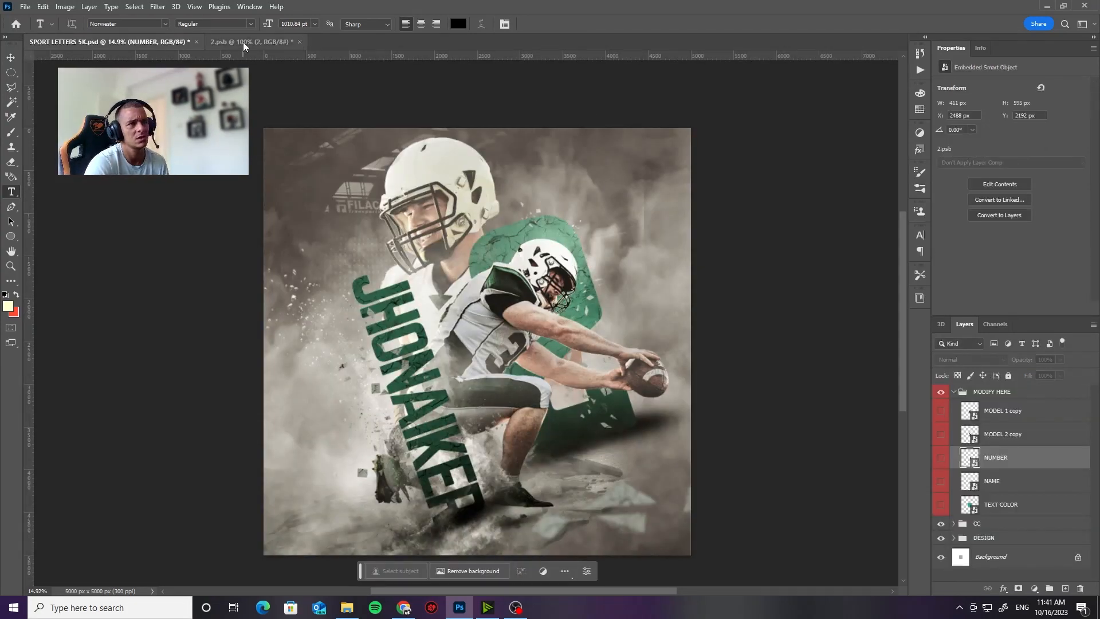
click(243, 43)
click(513, 284)
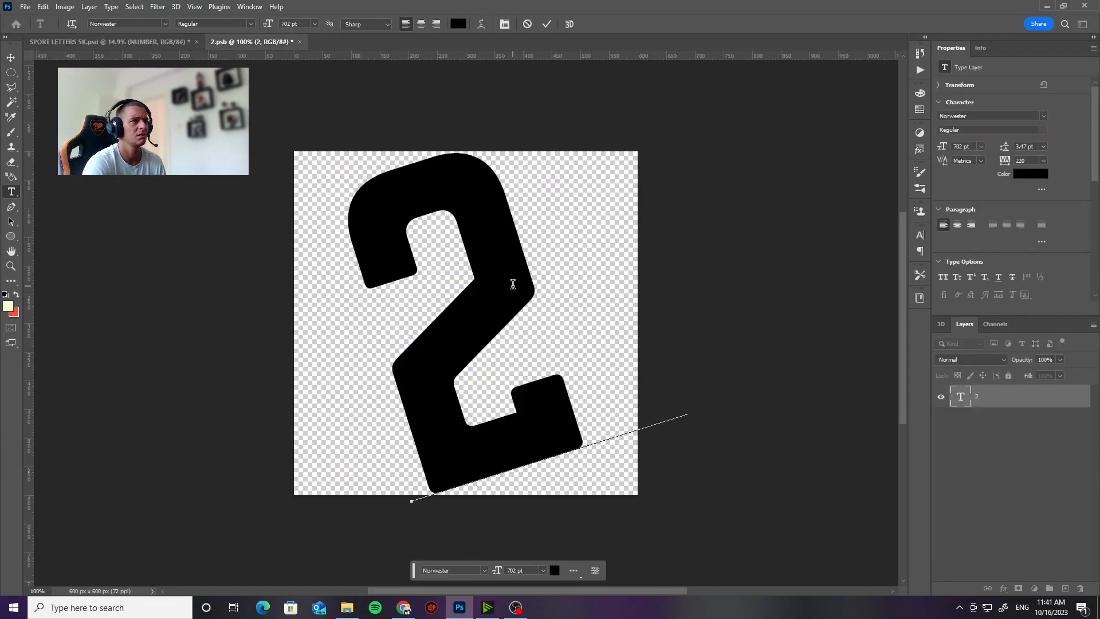
drag(513, 285, 362, 317)
text(3)
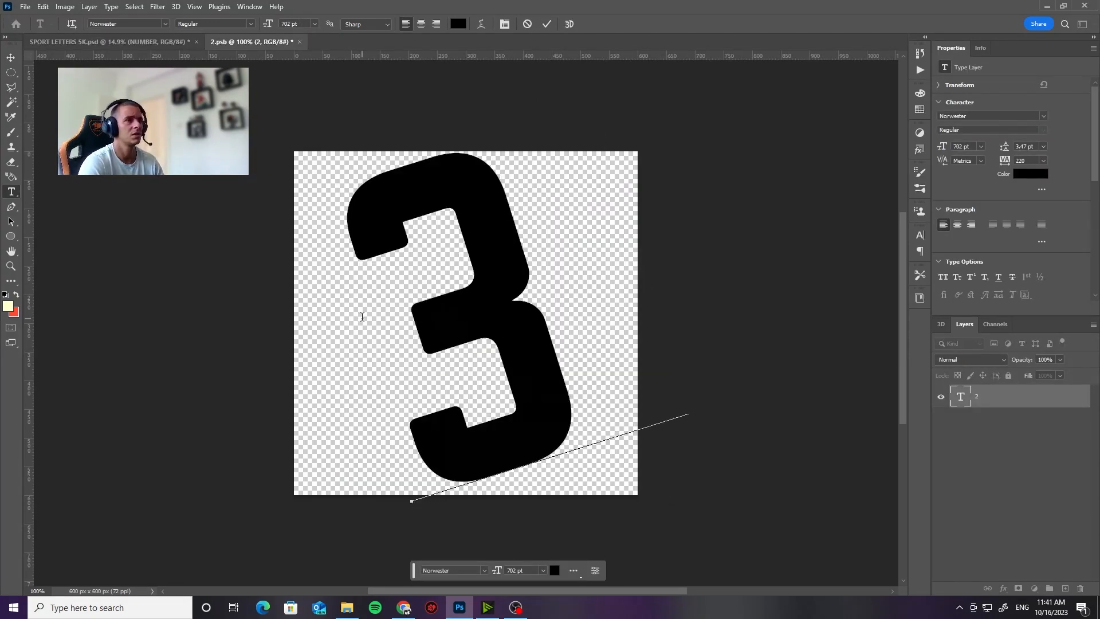
text(5)
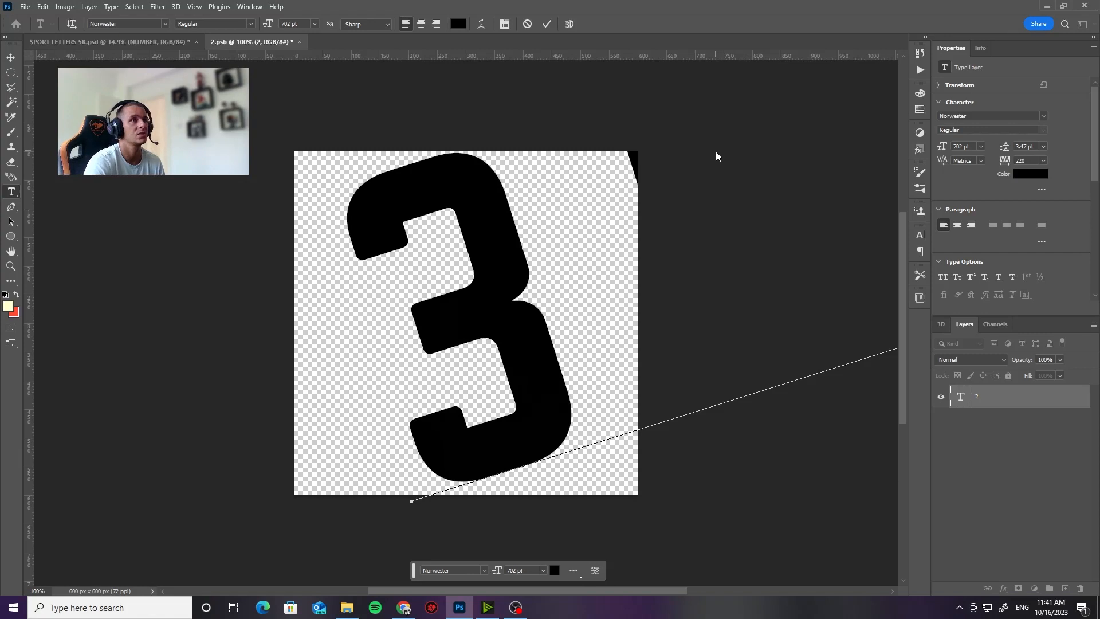
Step: Set the tracking of the whole number text to -20
key(ctrl+a)
double_click(1019, 165)
text(20)
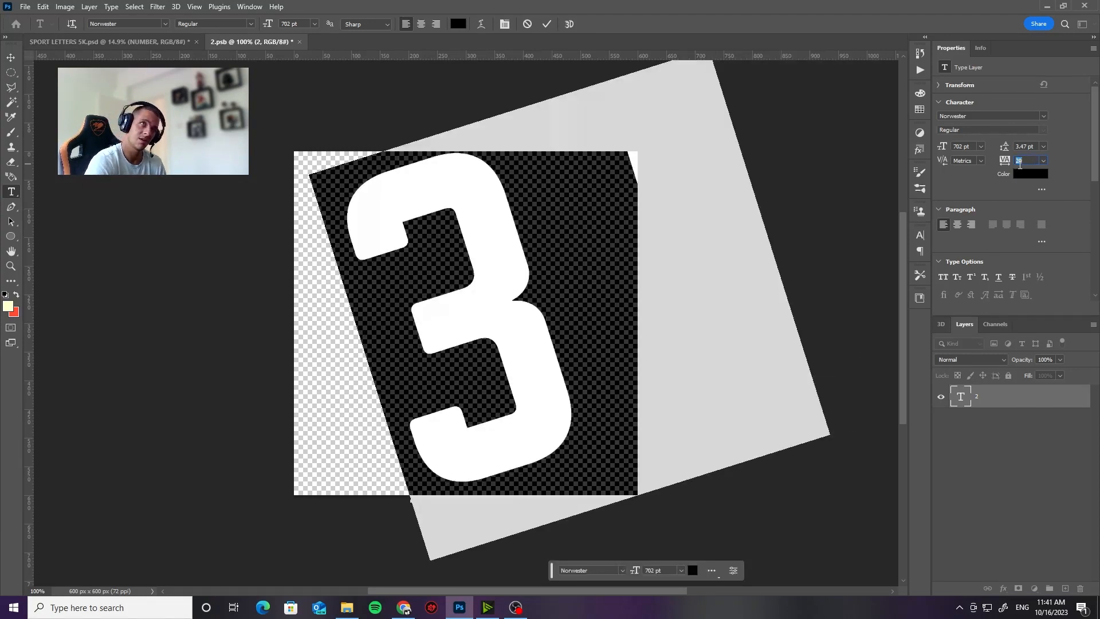
key(shift+Down)
key(shift+Up)
key(Down)
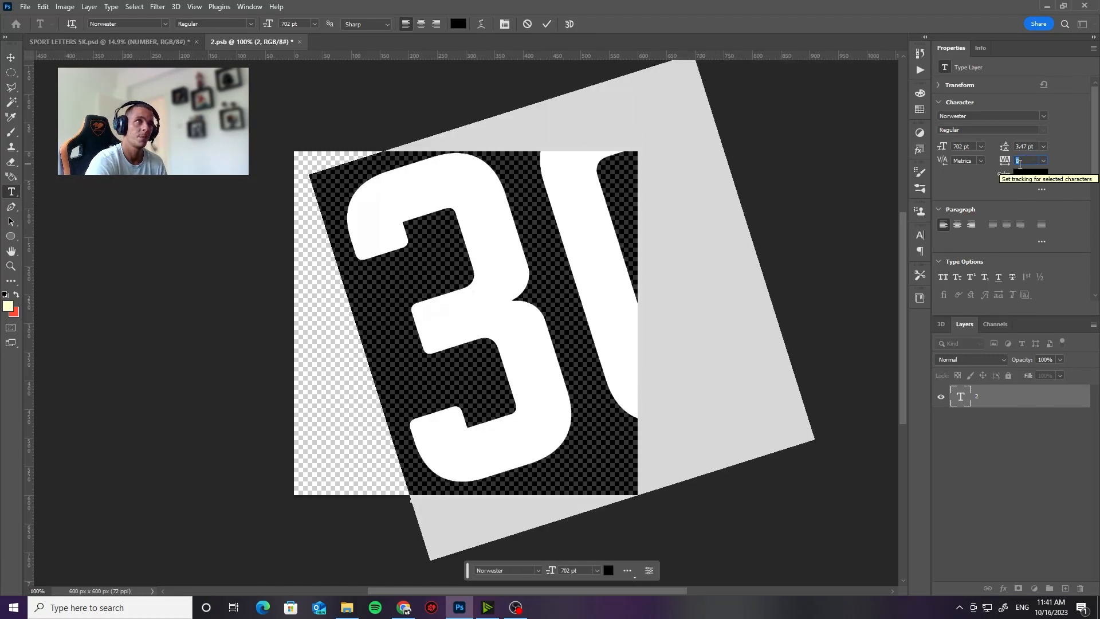
key(Down)
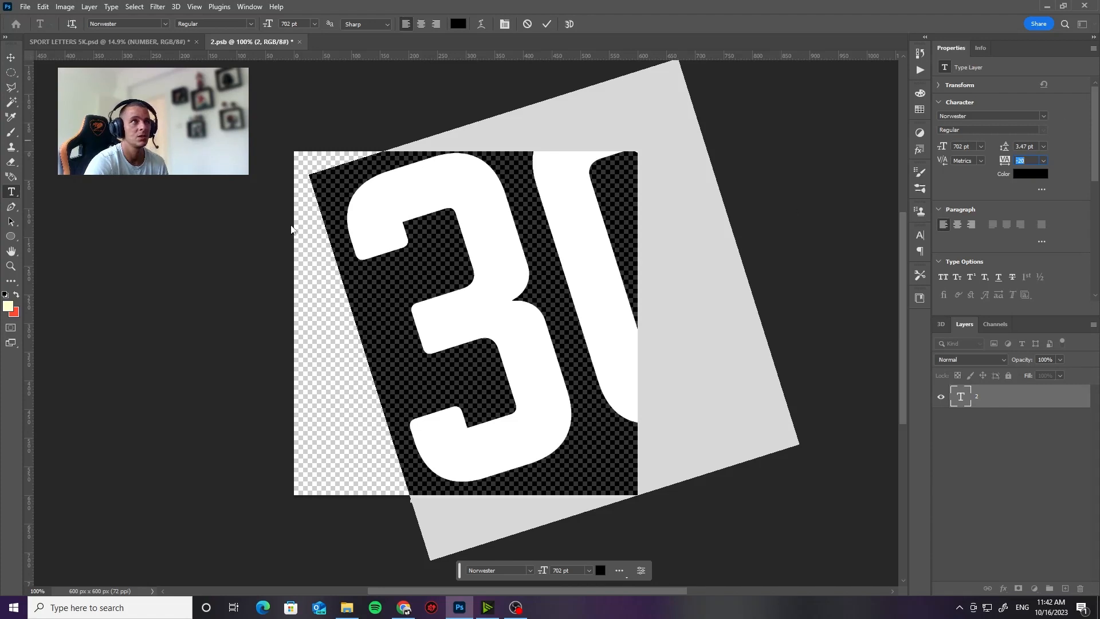
Step: Scale down and reposition the 30 to fit inside the canvas, and save the number smart object to update the poster
click(11, 58)
drag(535, 226, 476, 239)
key(ctrl+t)
drag(487, 68, 505, 147)
drag(695, 568, 673, 536)
drag(607, 398, 598, 383)
key(Return)
key(ctrl+s)
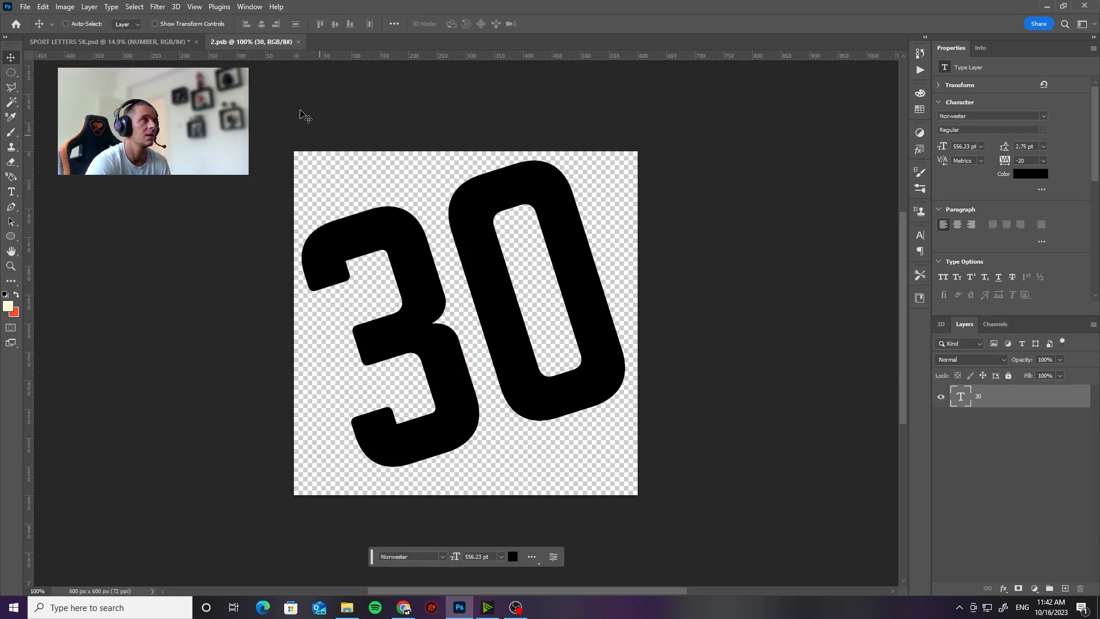
click(146, 44)
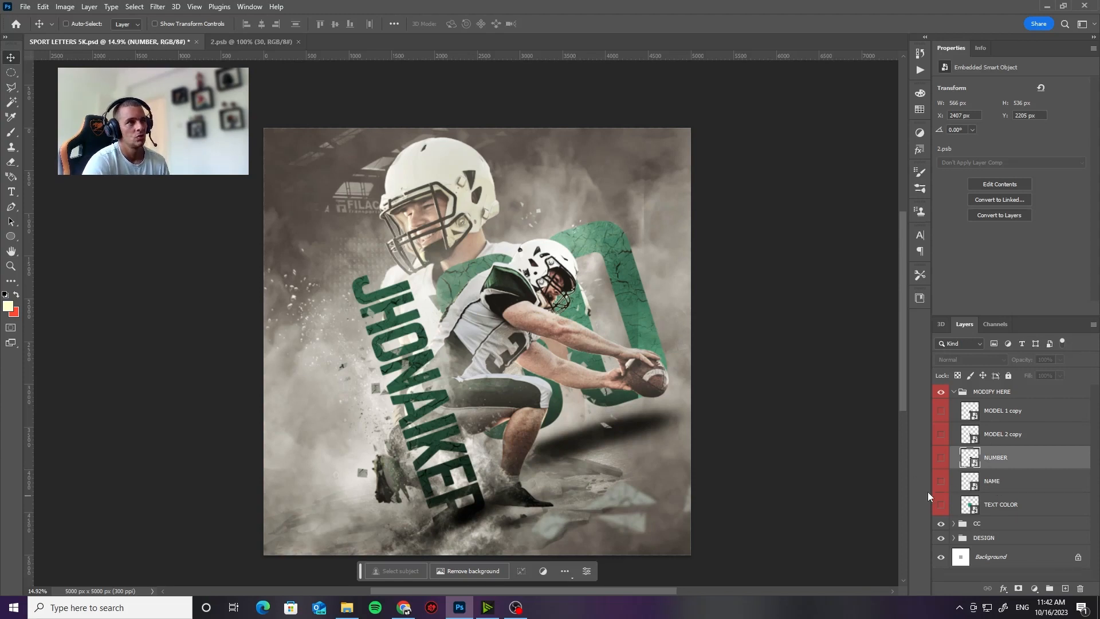
Step: Open the NAME smart object and replace its whole text with the new player's first name in capitals
double_click(975, 486)
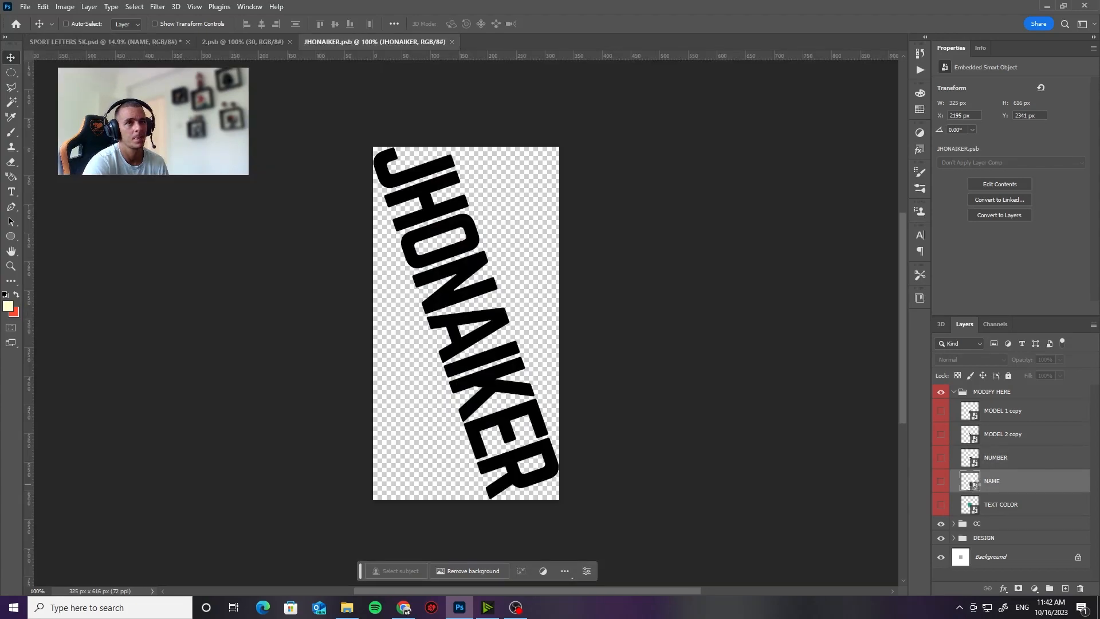
click(11, 191)
click(381, 163)
key(ctrl+a)
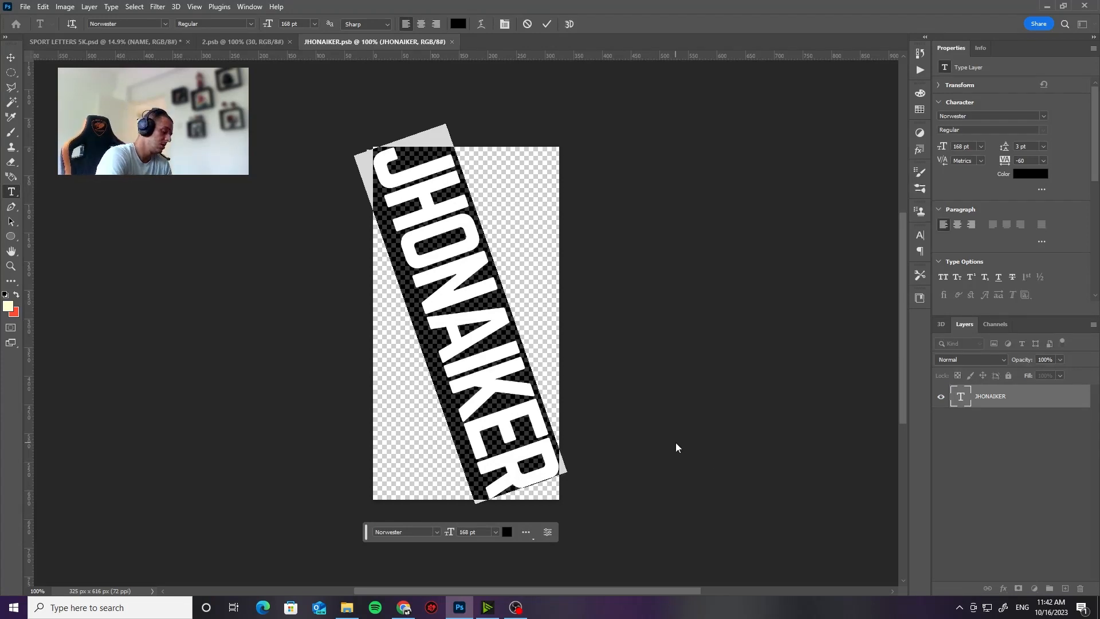
text(MICHAEL)
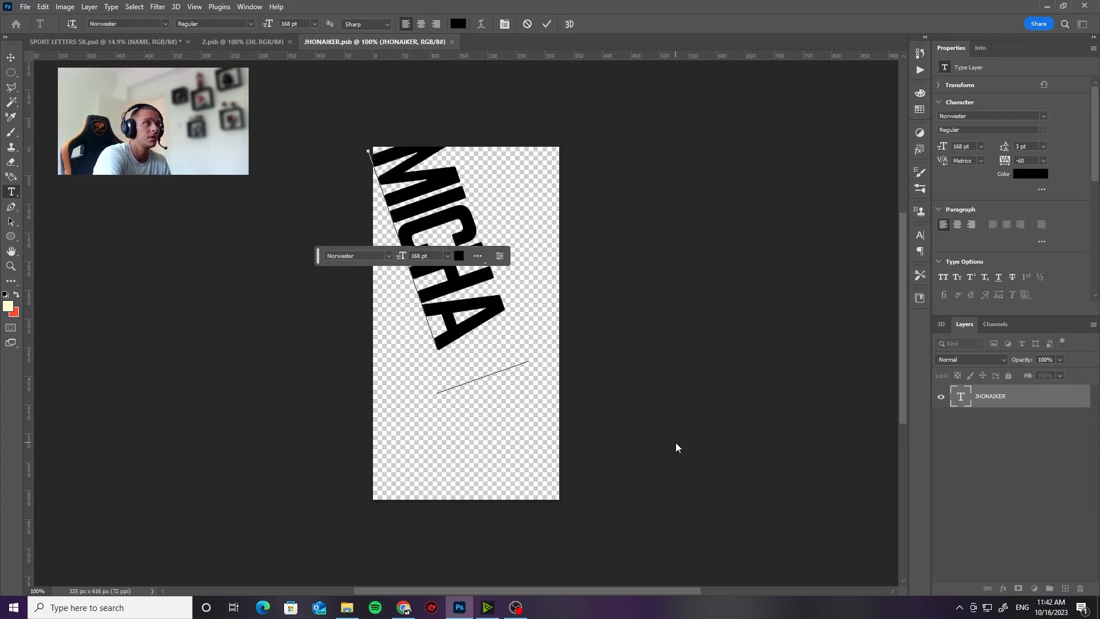
Step: Move the slanted name down and right so its last letter meets the canvas's lower-right corner
click(10, 57)
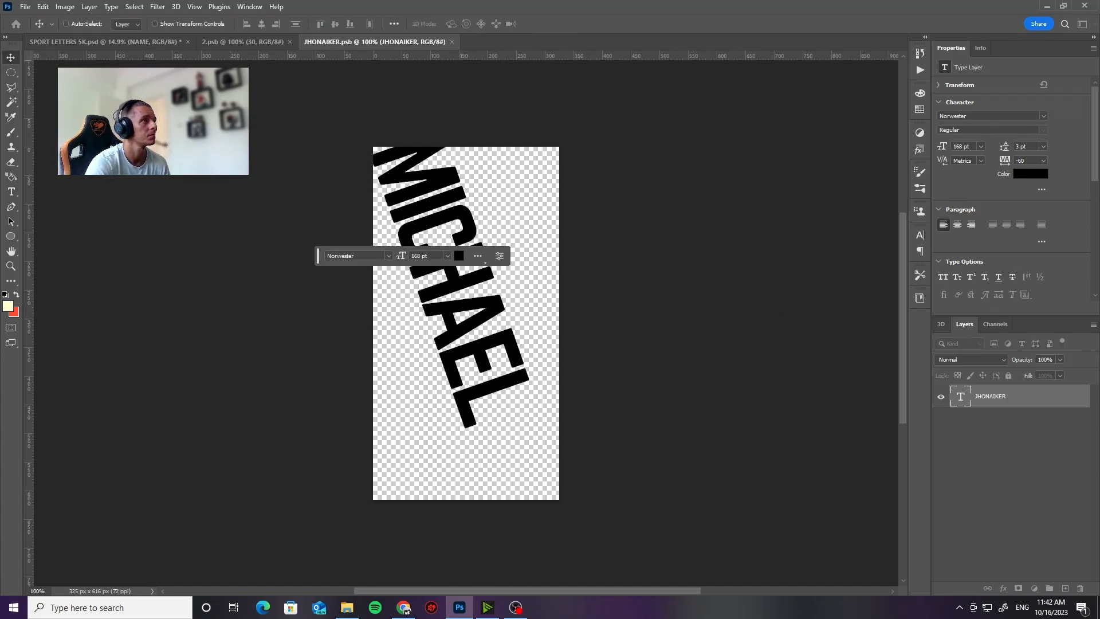
drag(433, 232, 462, 295)
key(Right)
key(Down)
key(Up)
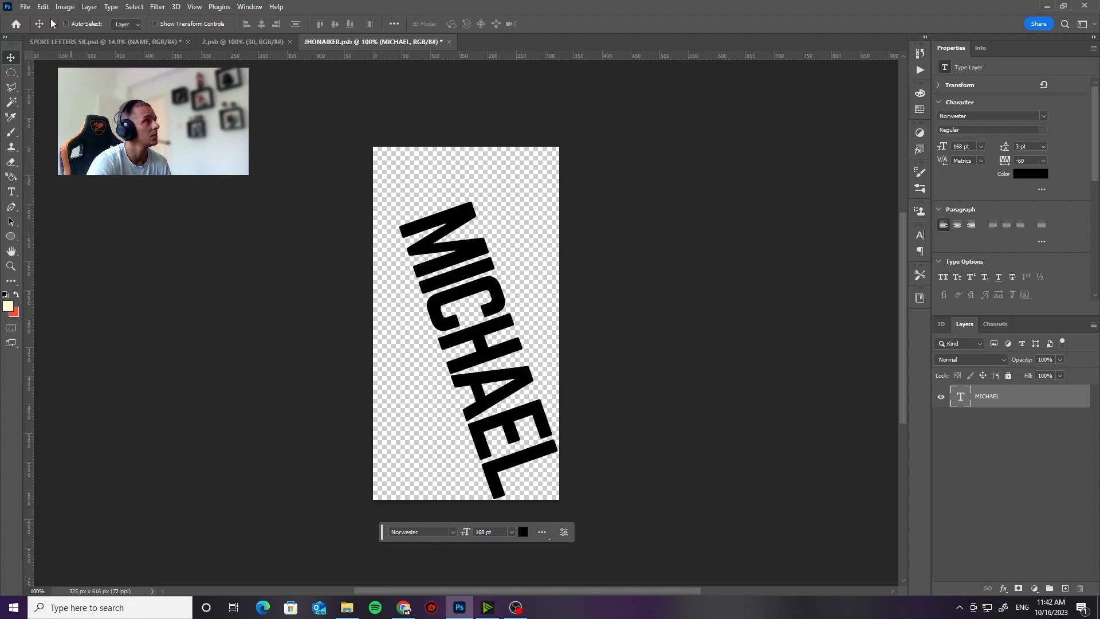
Step: Save the edited name smart object and close it to update the poster
click(25, 6)
click(26, 131)
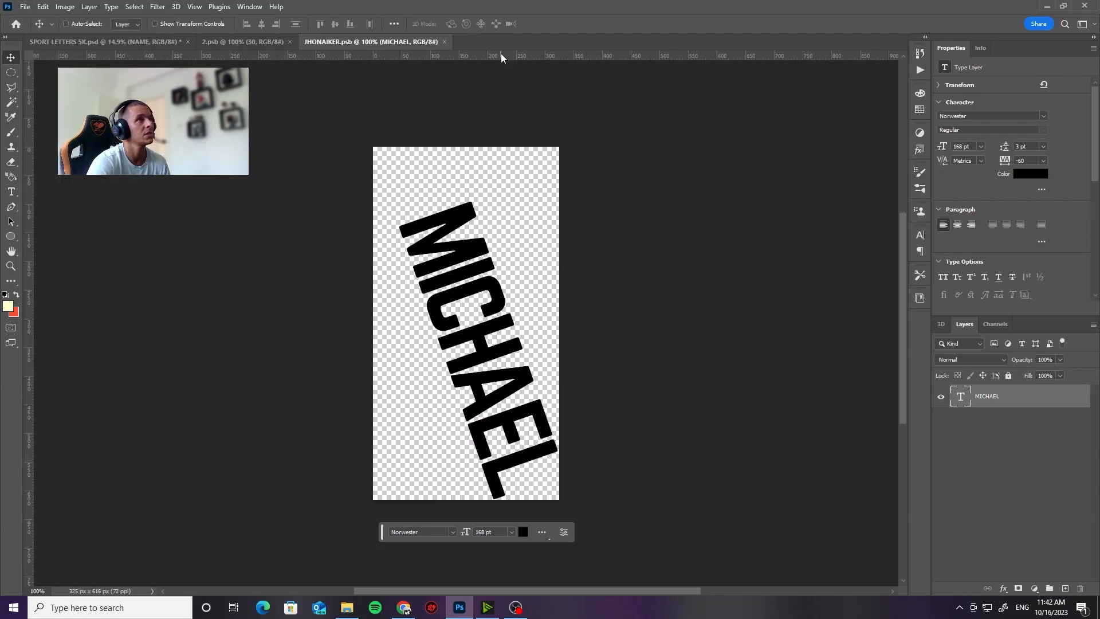
click(447, 41)
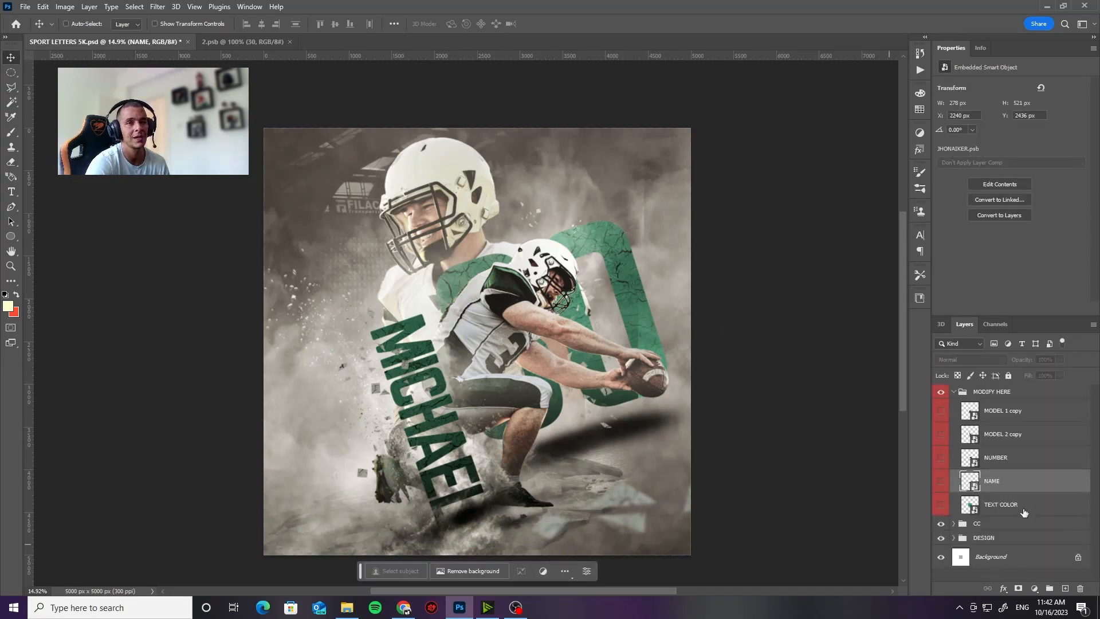
Step: Expand the DESIGN group, collapse Back Model, and examine the layers inside the Ground group
click(992, 538)
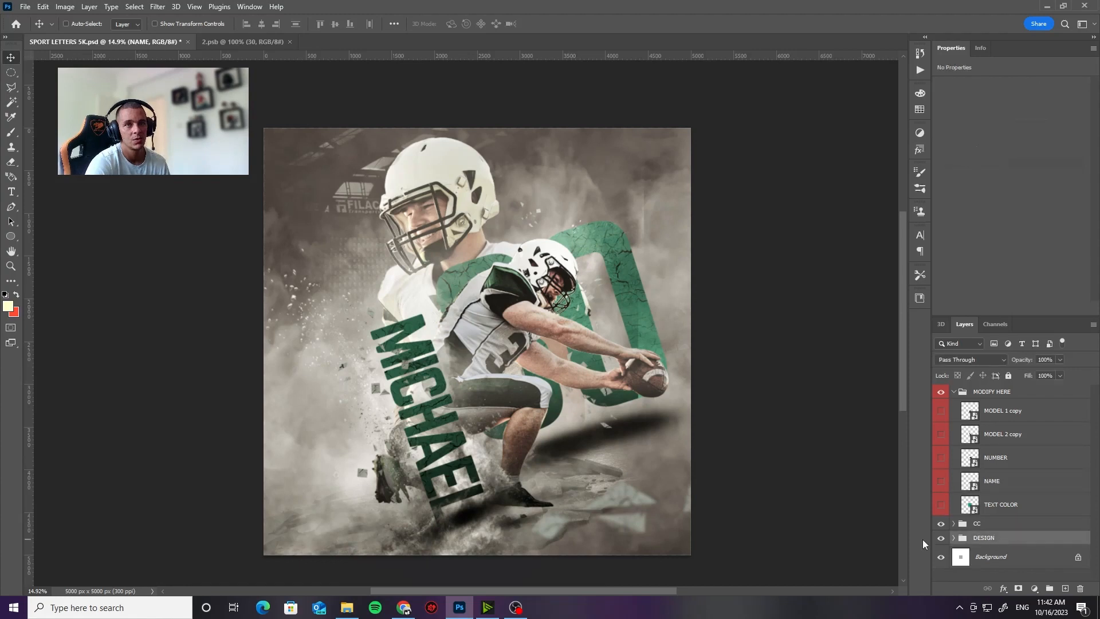
click(953, 538)
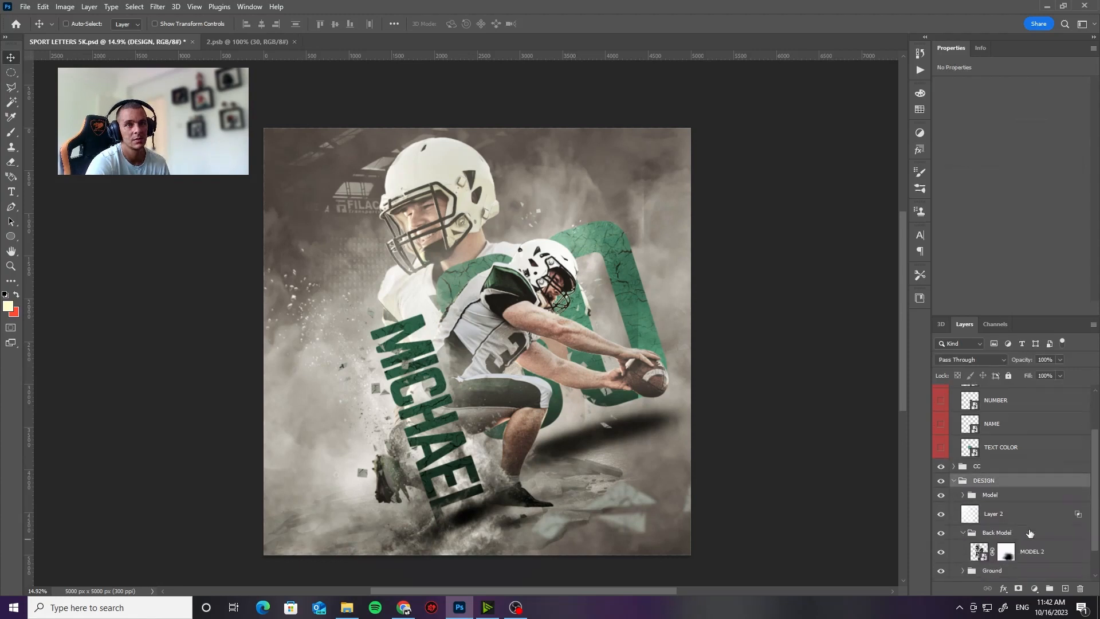
scroll(1006, 518, down, 3)
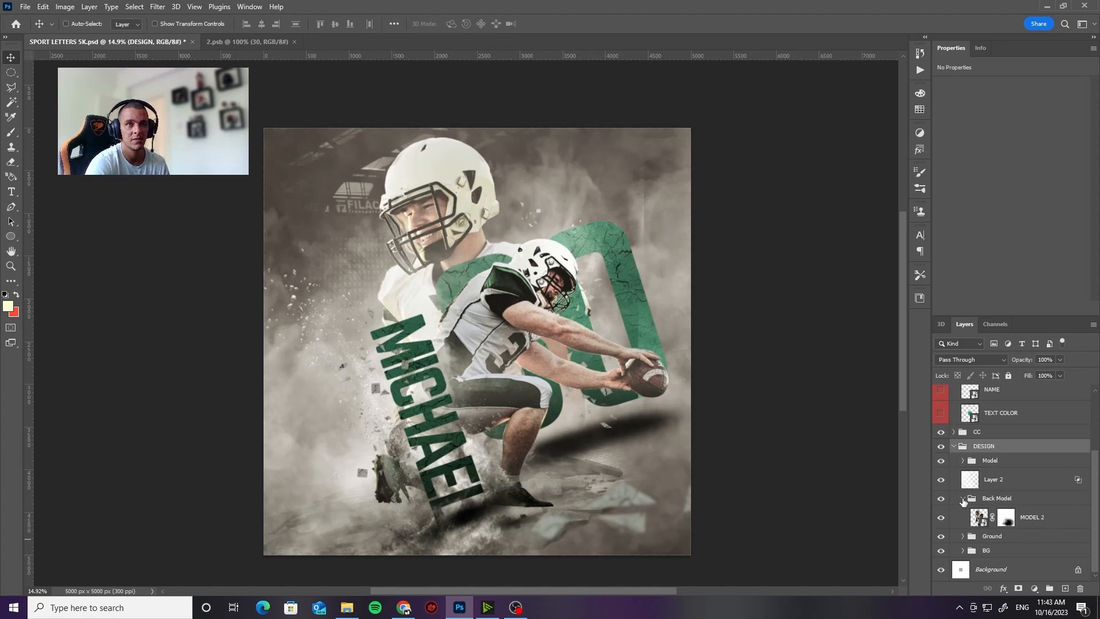
click(962, 498)
click(995, 522)
click(974, 536)
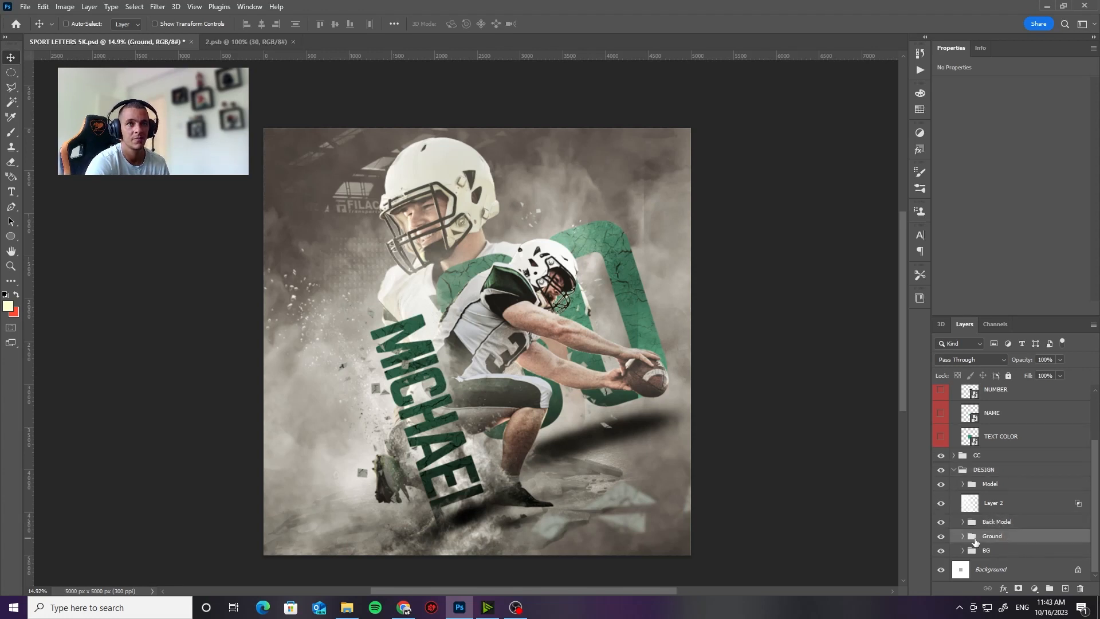
click(962, 537)
scroll(1008, 553, down, 5)
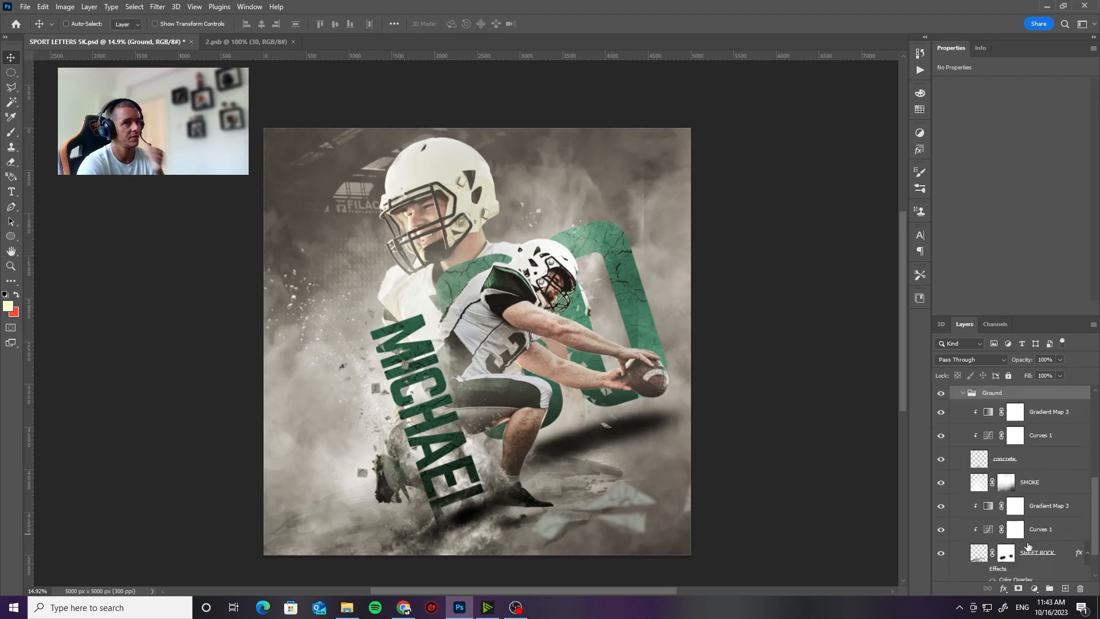
scroll(1006, 553, down, 1)
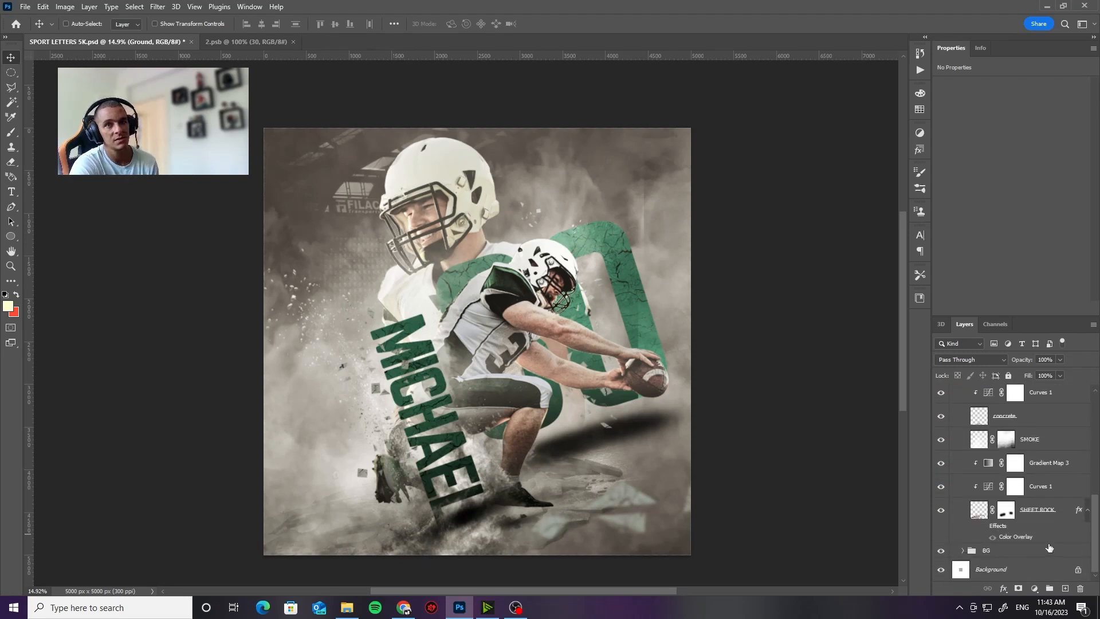
Step: Toggle the BG group's visibility off and on to check its effect, and collapse the Ground group
click(940, 550)
click(940, 550)
scroll(980, 547, up, 3)
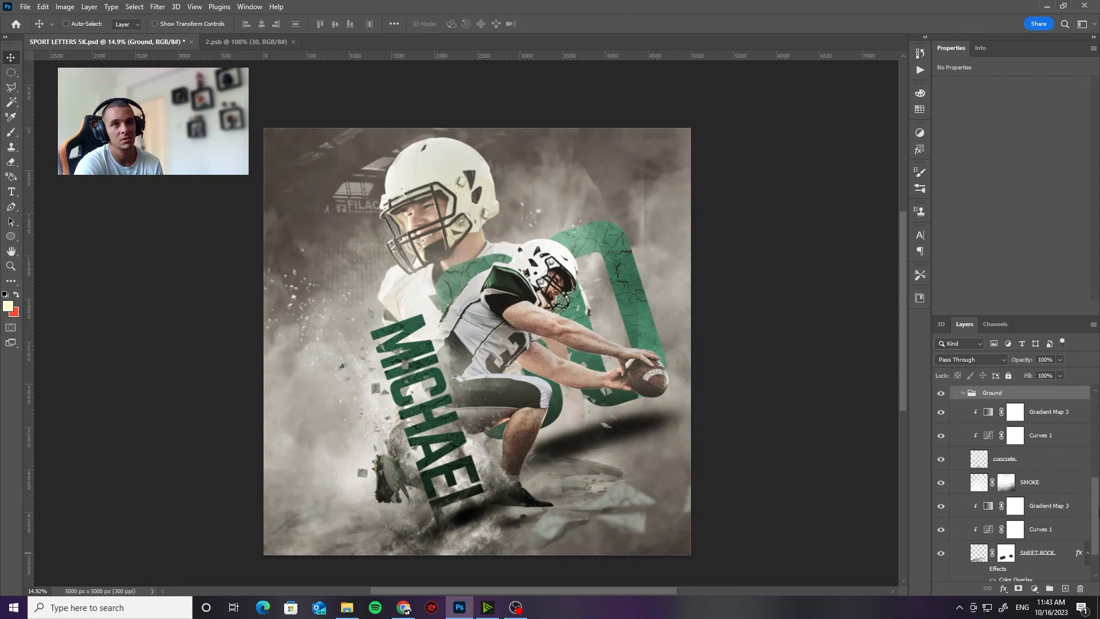
click(963, 436)
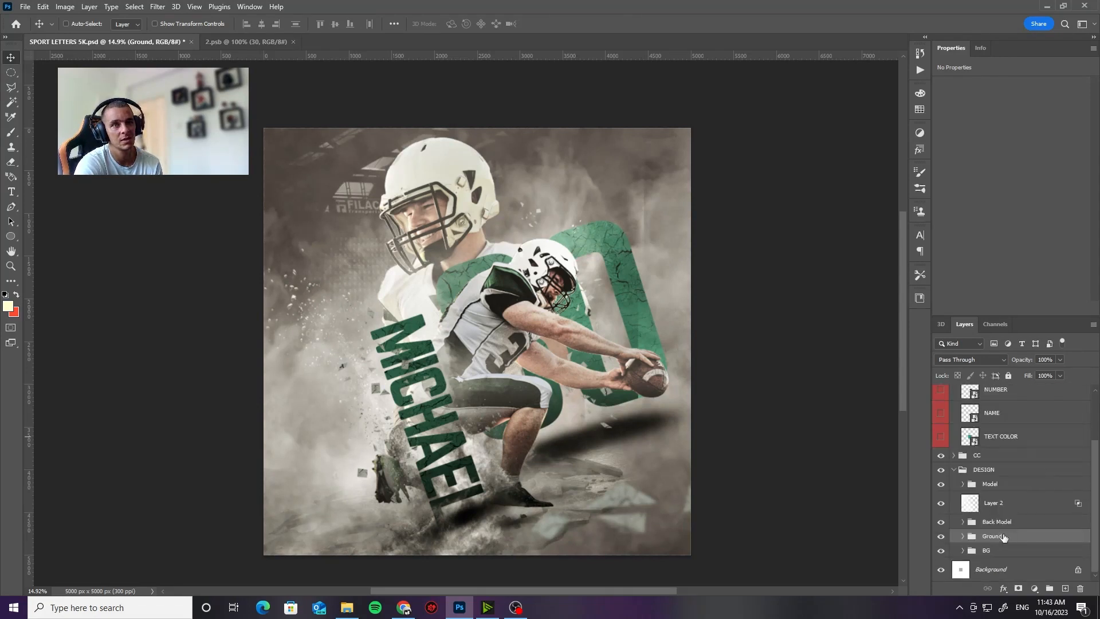
Step: Expand the Back Model and Ground groups and look through their layers down to the BG group
click(998, 523)
click(962, 521)
scroll(963, 542, down, 1)
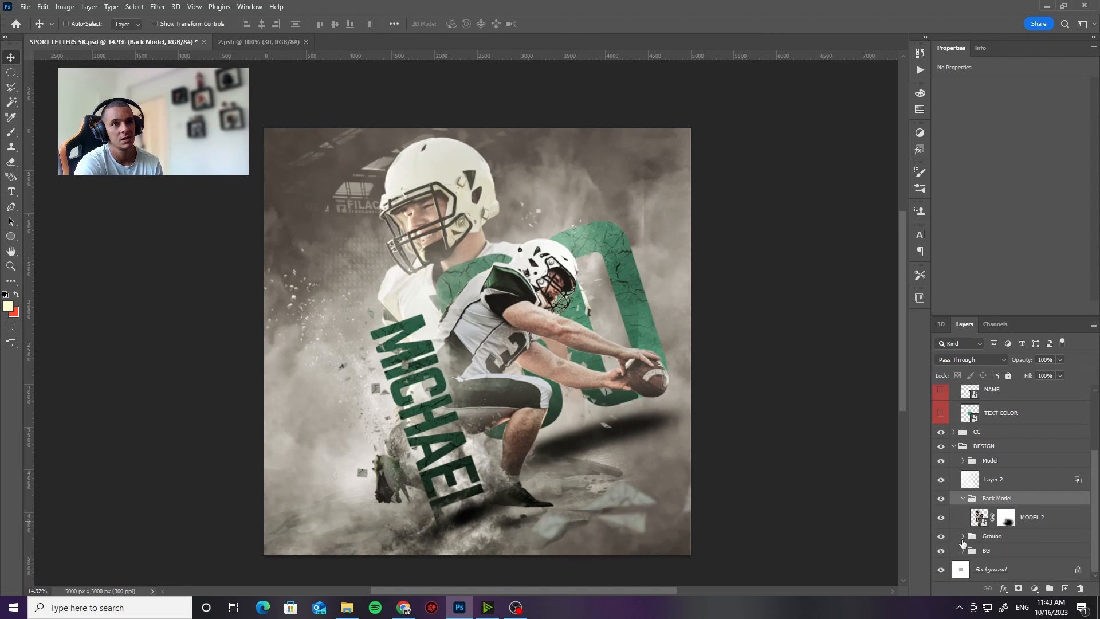
click(964, 536)
scroll(964, 539, down, 6)
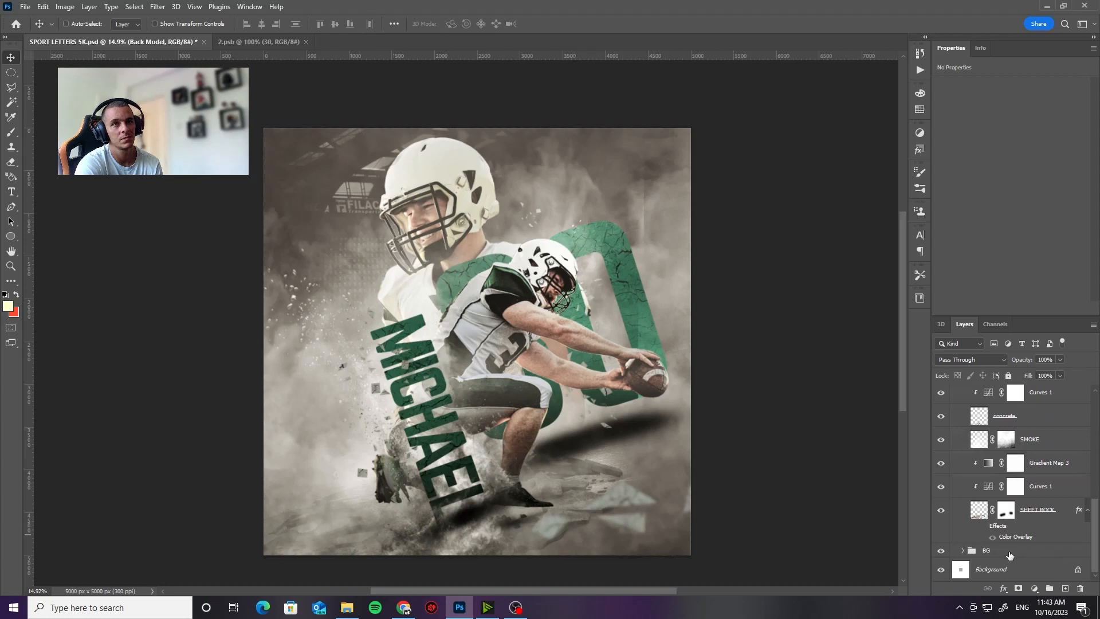
Step: Check the layers in the Ground group once more and collapse the Back Model and Ground groups
scroll(1009, 555, up, 6)
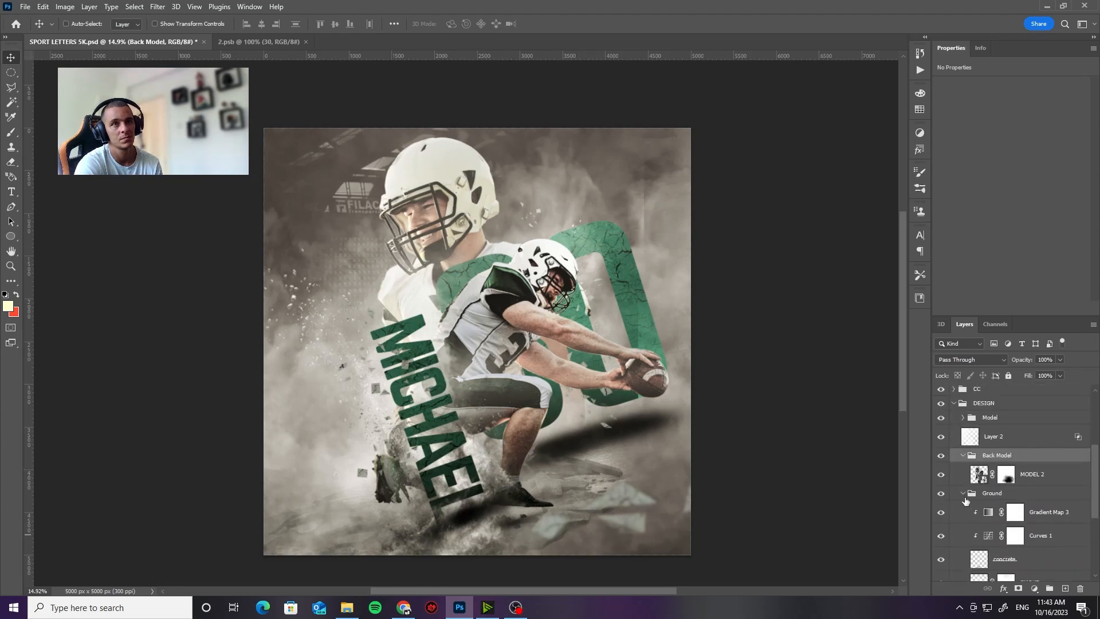
click(963, 494)
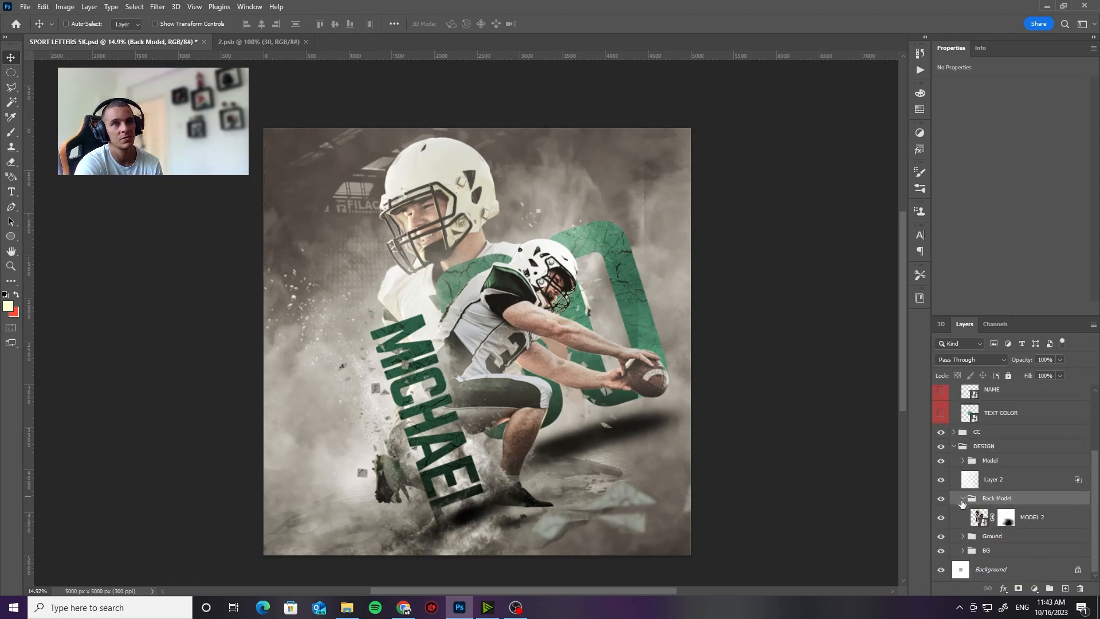
click(963, 499)
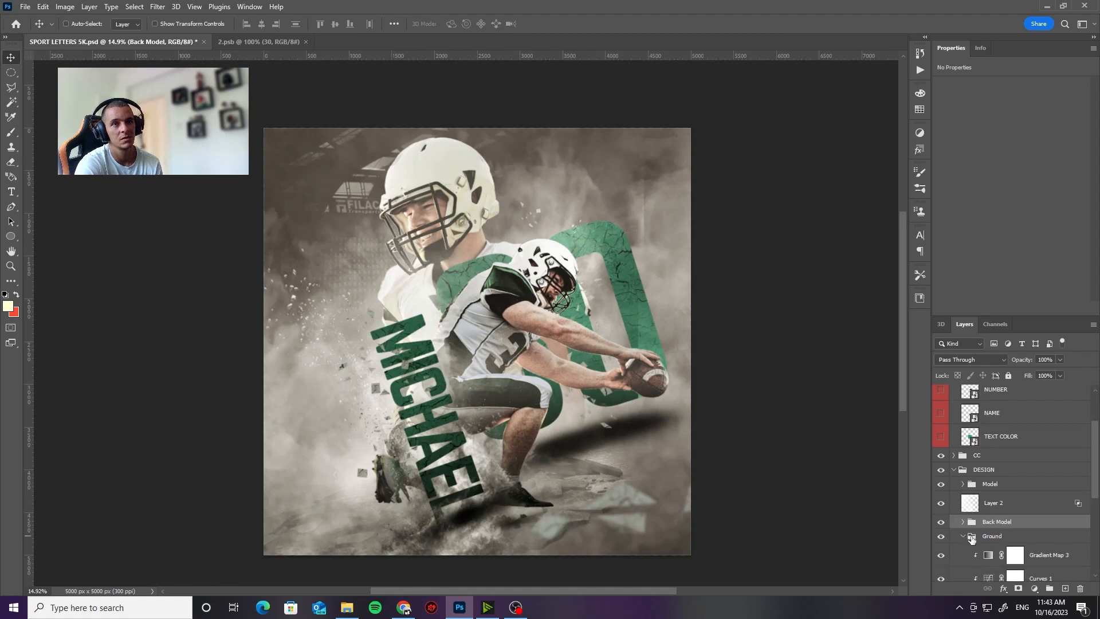
click(963, 536)
scroll(967, 539, down, 3)
scroll(973, 533, up, 3)
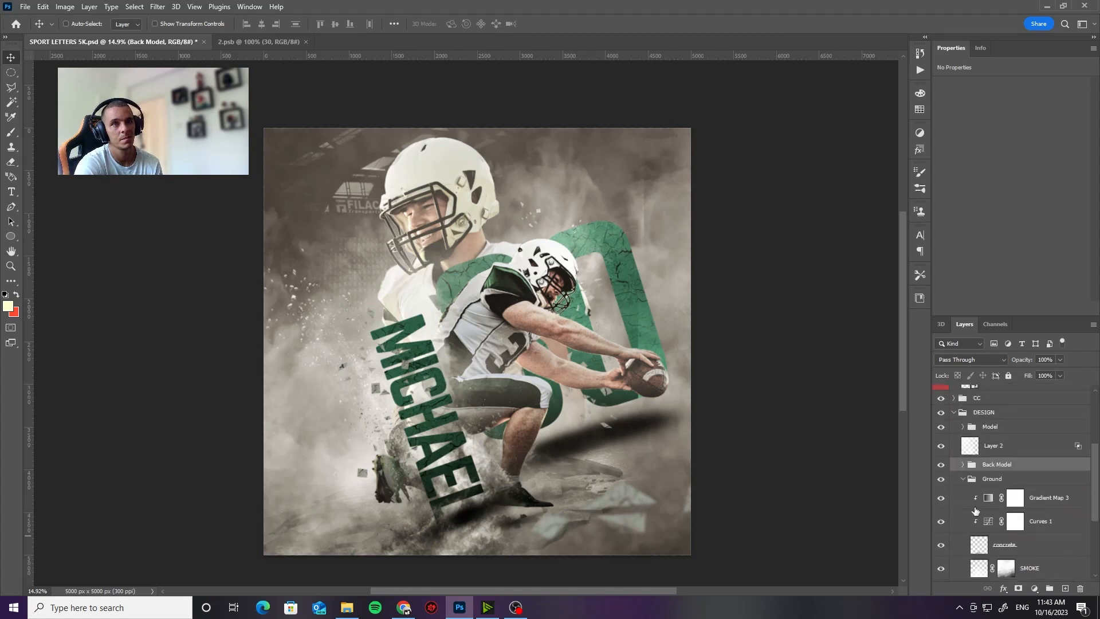
click(963, 479)
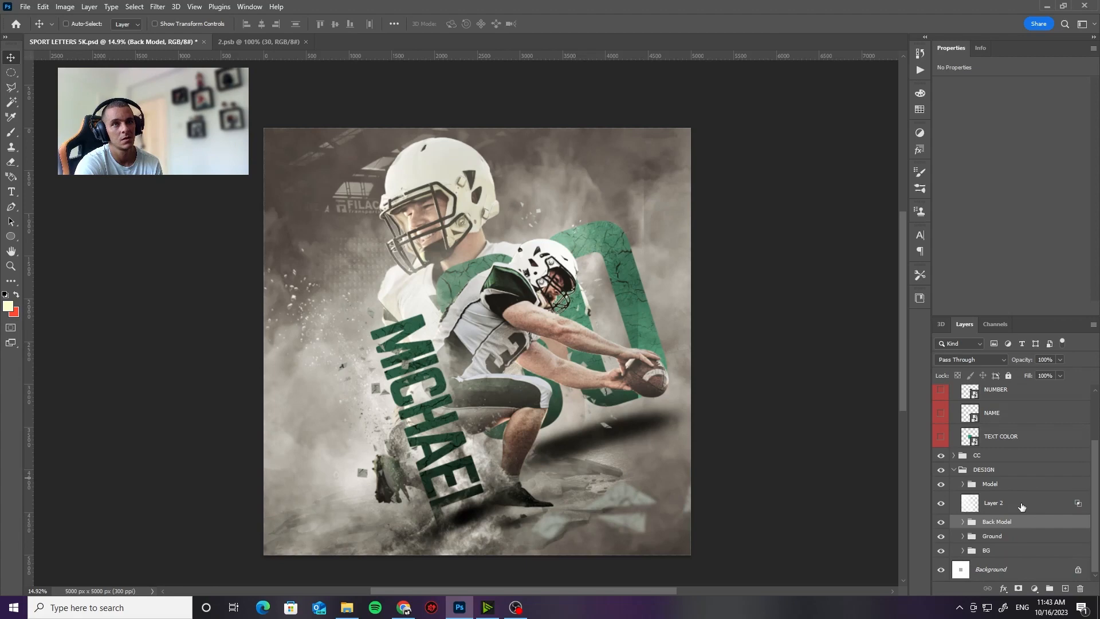
Step: Toggle the Model group's visibility off and on to check its effect, and expand the group
click(941, 485)
click(941, 485)
click(963, 484)
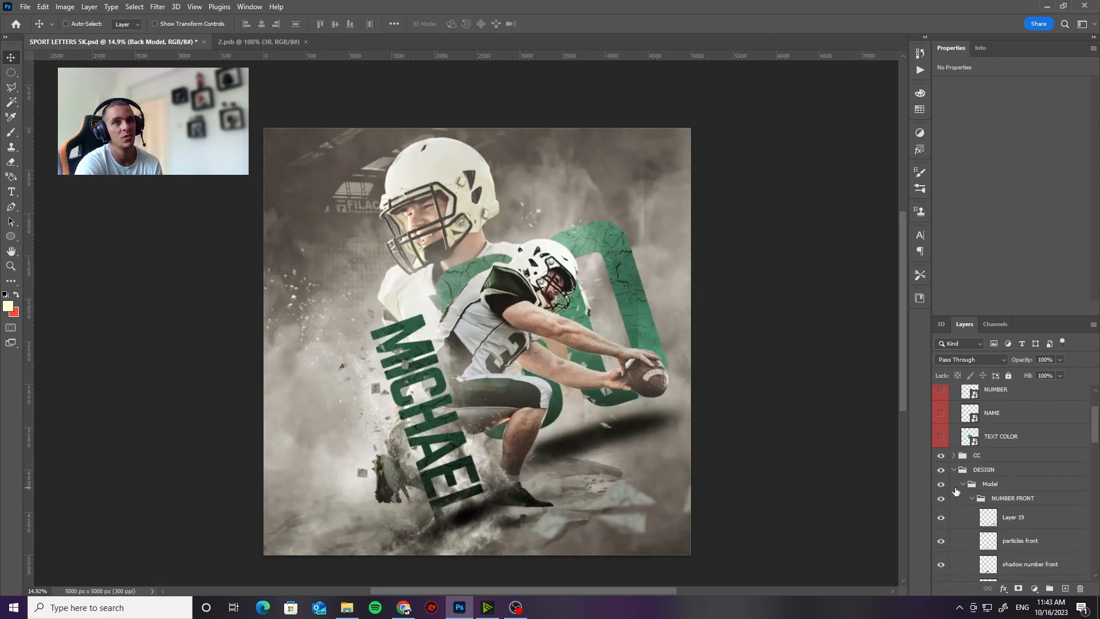
Step: Collapse the NUMBER FRONT group and toggle its visibility off and on to check what it contains
scroll(1044, 498, down, 1)
click(996, 456)
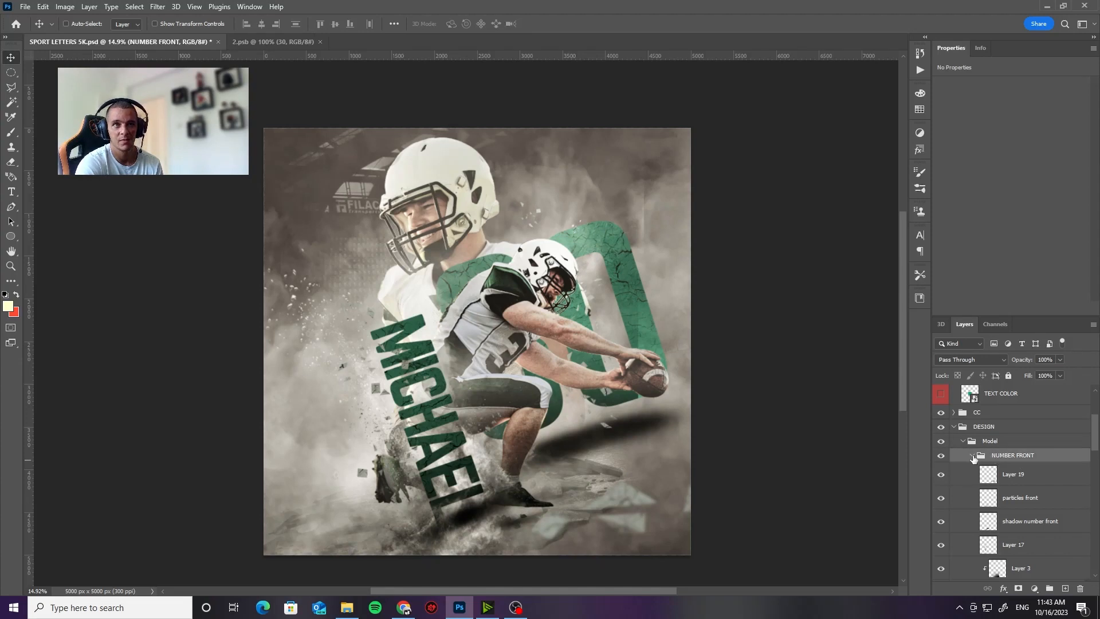
click(971, 456)
click(941, 456)
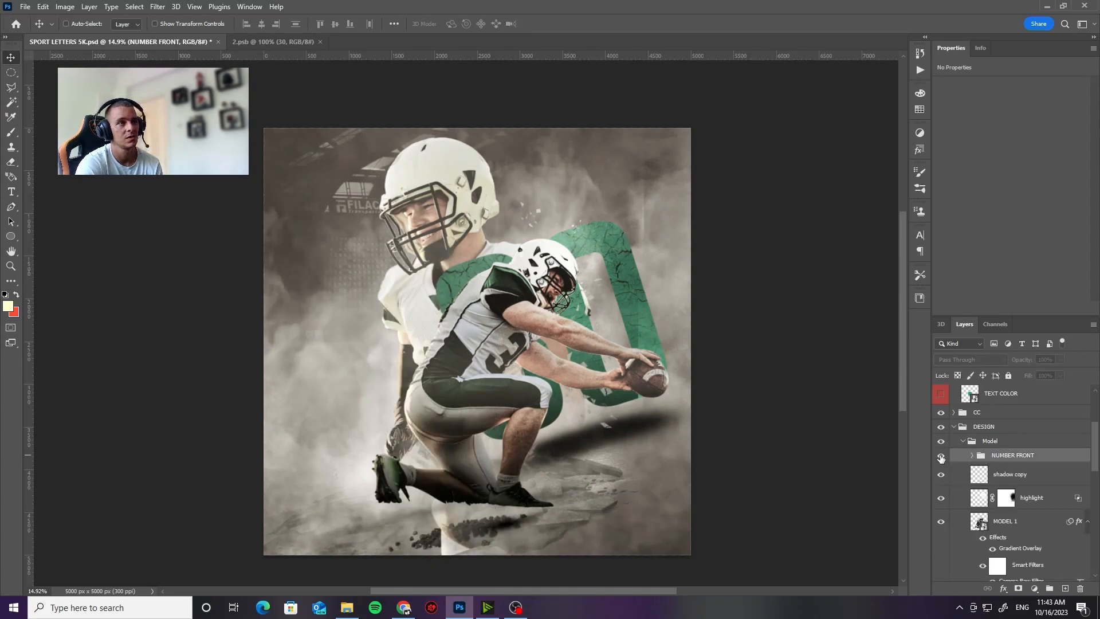
click(940, 456)
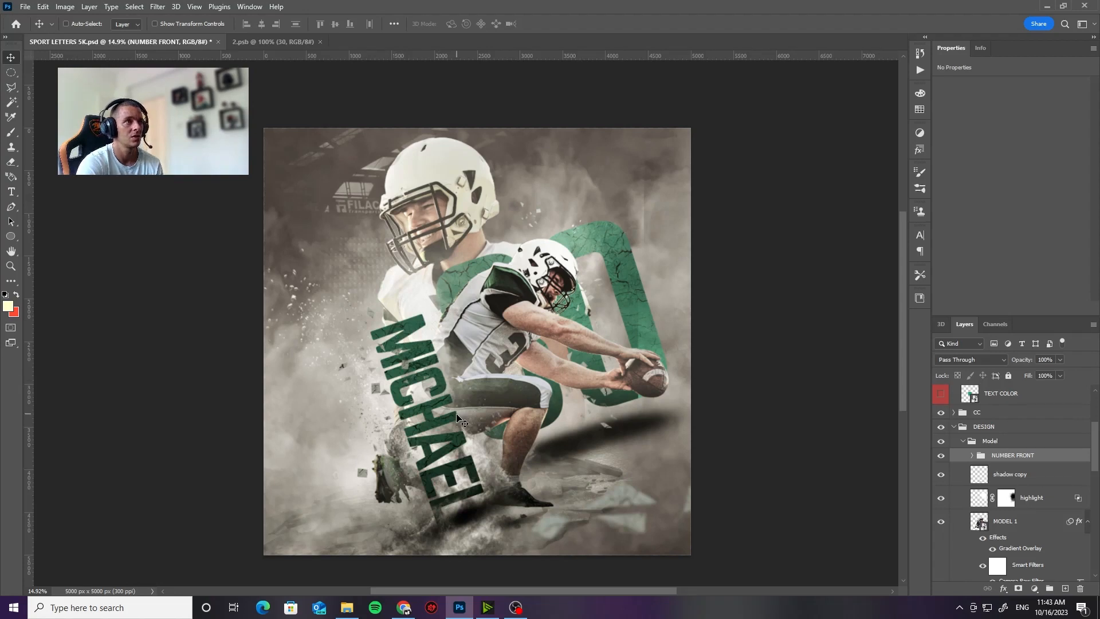
Step: Scale the NUMBER FRONT group up to about 122.66% and shift the lettering slightly up and to the left of the front player
key(ctrl+t)
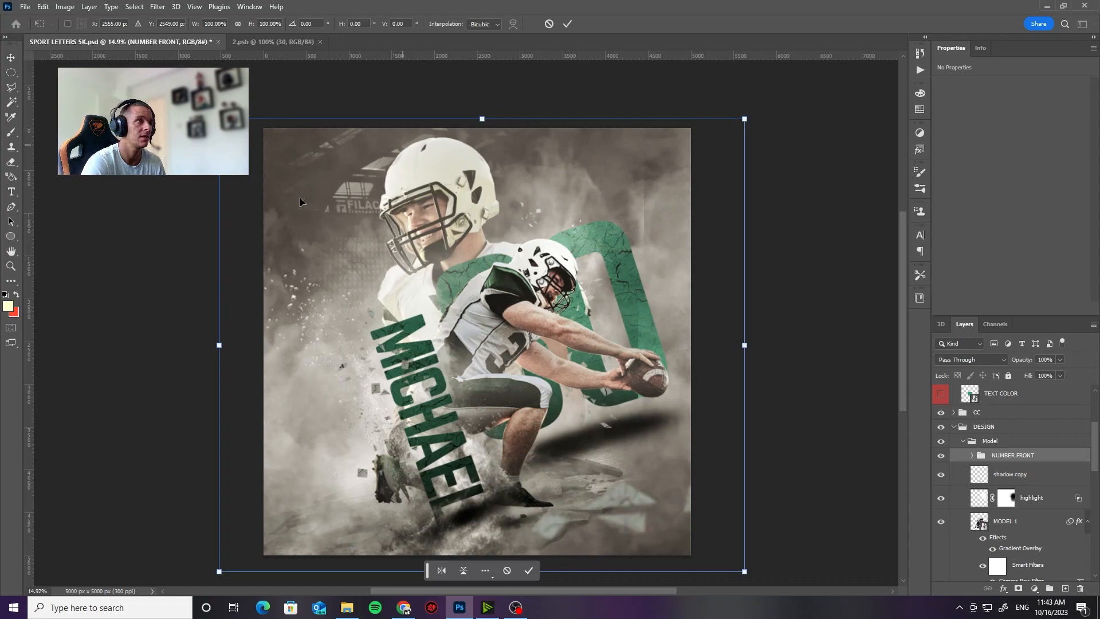
drag(218, 344, 100, 345)
drag(383, 456, 437, 419)
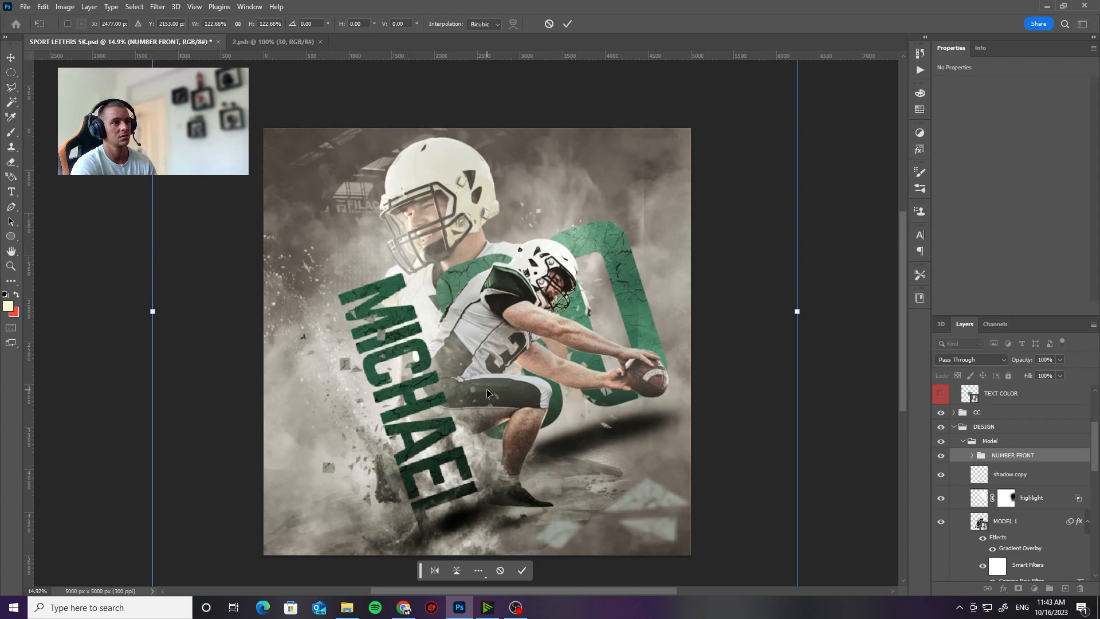
key(Return)
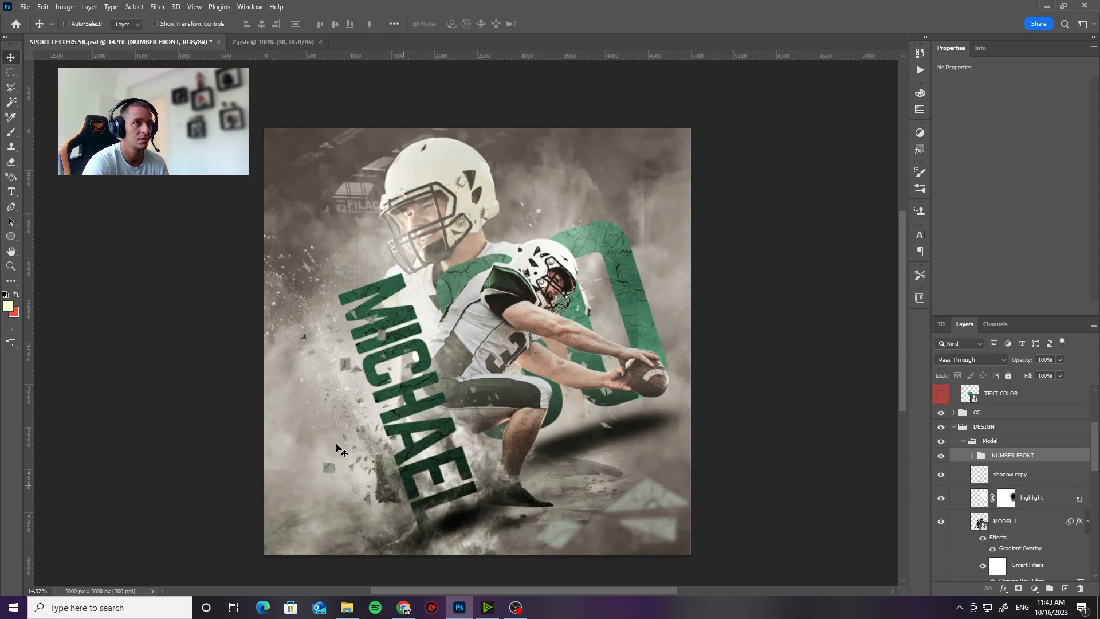
drag(416, 444, 408, 438)
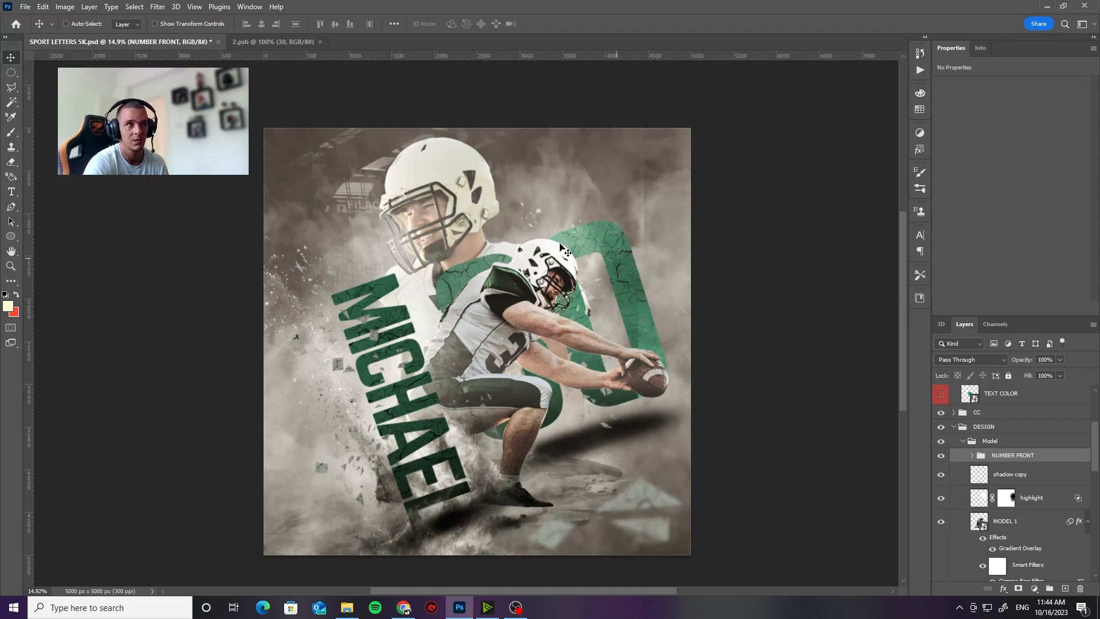
Step: Toggle the MODEL 1 layer's visibility off and on to check its effect on the poster
scroll(977, 483, down, 1)
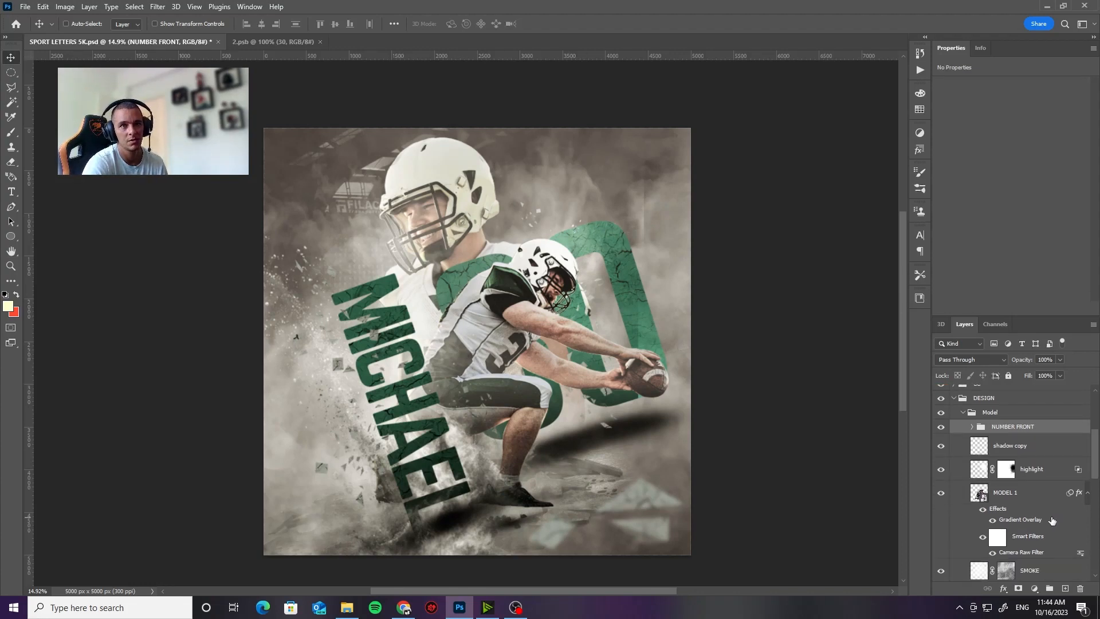
click(940, 493)
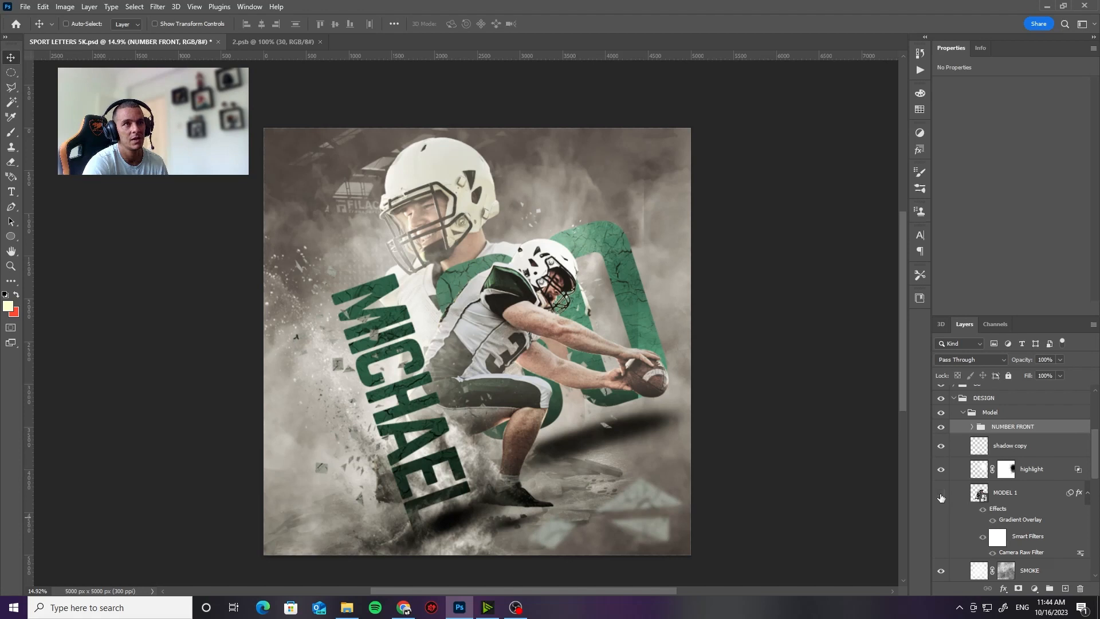
click(940, 493)
Step: Rotate the MODEL 1 player to about -16.39° and move it to about X 1233 px, Y 1319 px
click(1031, 496)
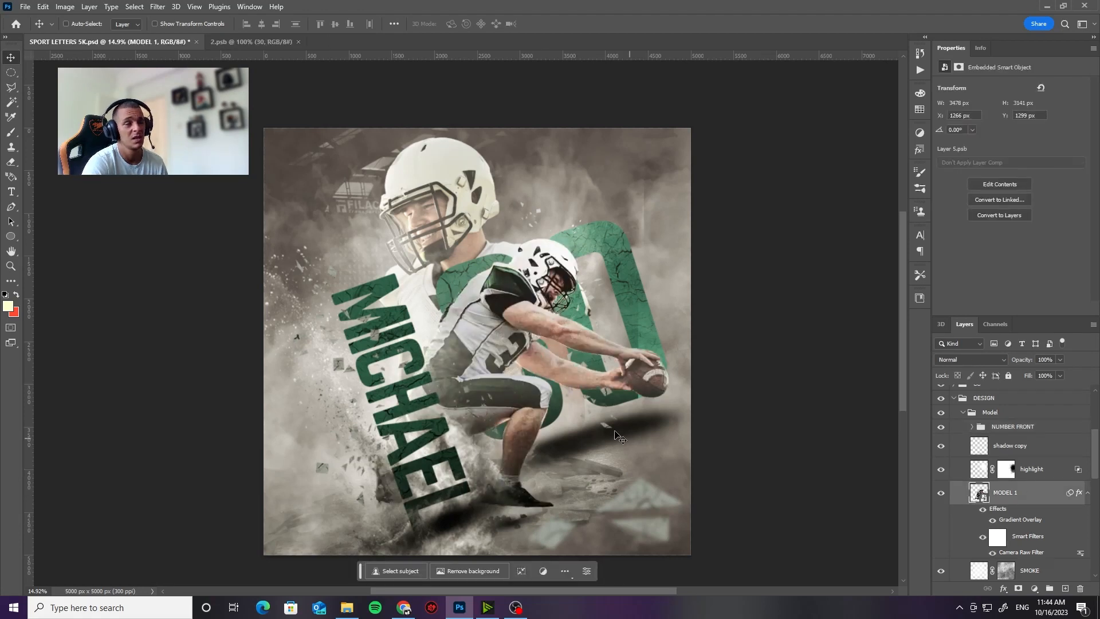
key(ctrl+t)
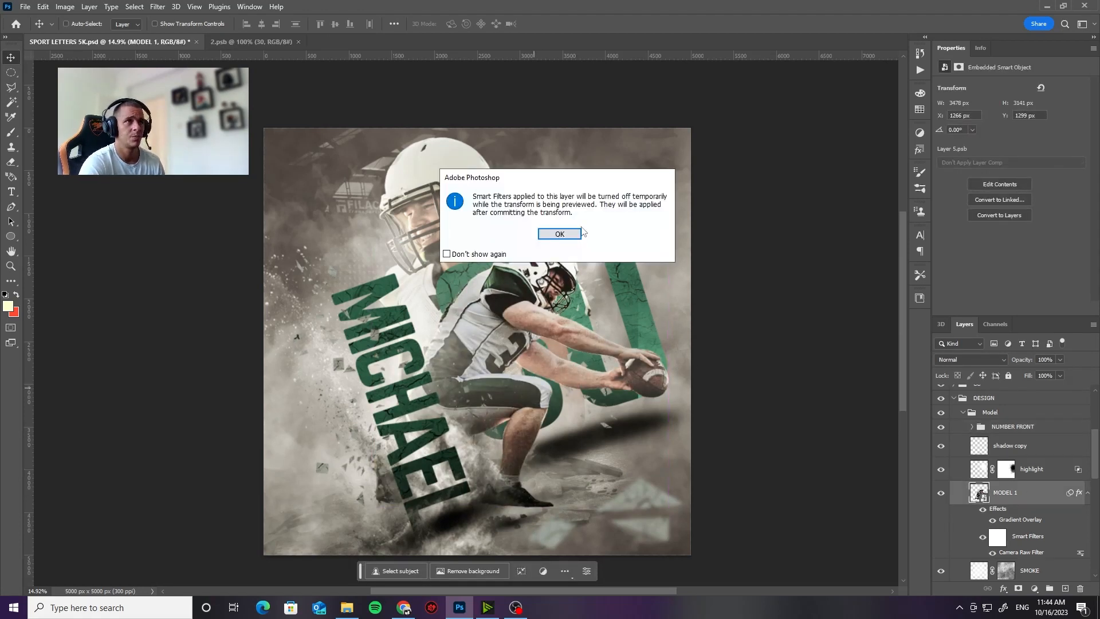
click(567, 234)
drag(738, 379, 725, 304)
drag(575, 357, 550, 367)
drag(689, 310, 740, 342)
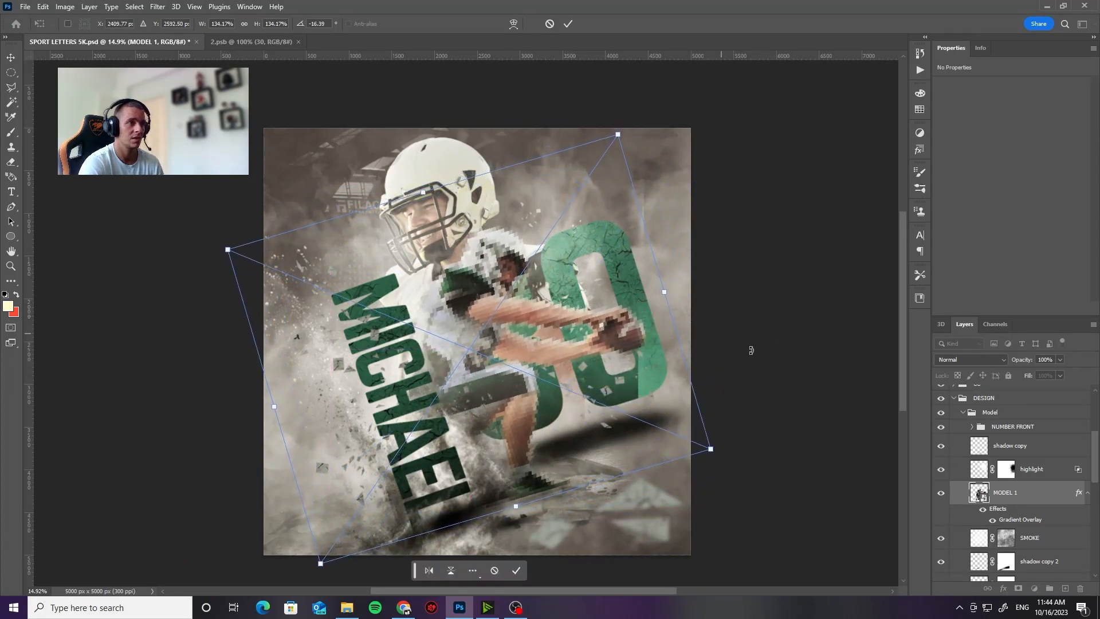
key(Return)
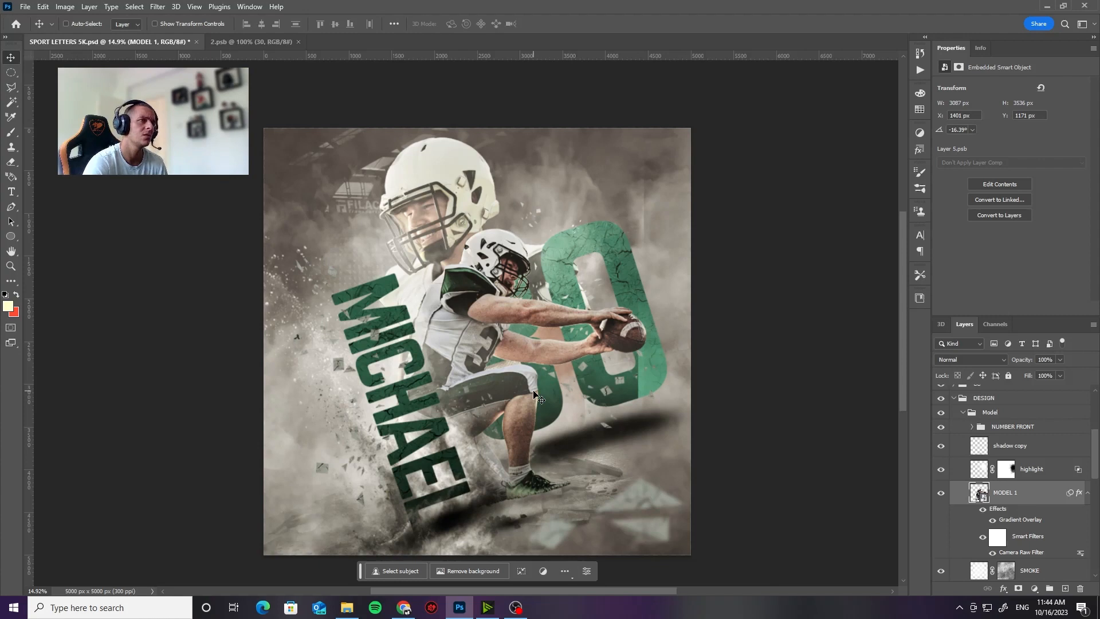
drag(512, 407, 499, 426)
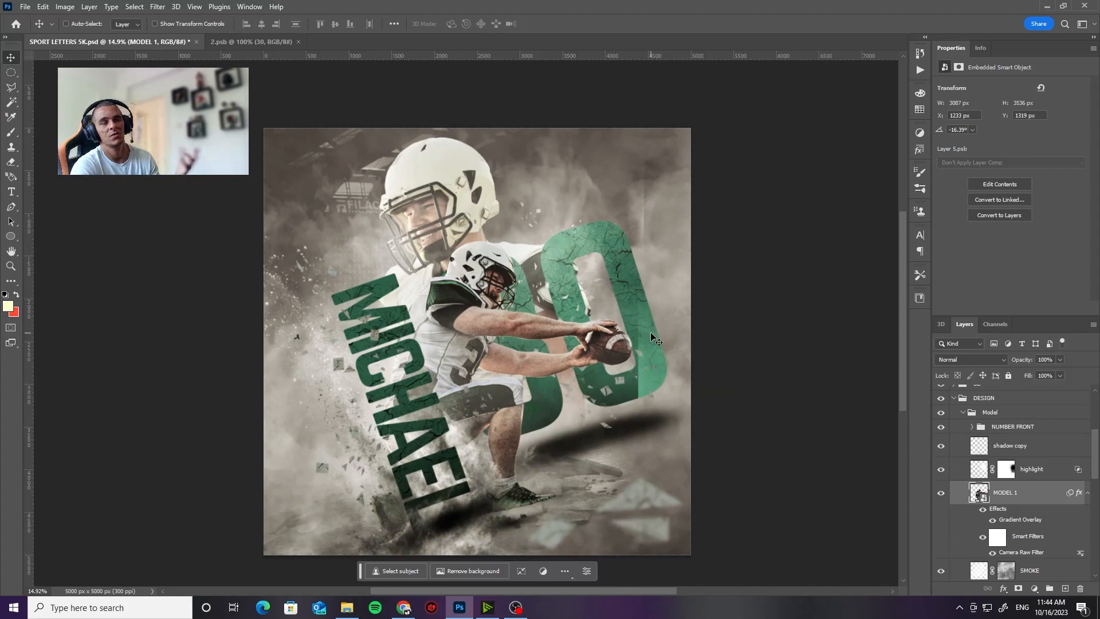
Step: Find the NUMBER back group inside the Model group and collapse it
scroll(1024, 482, down, 5)
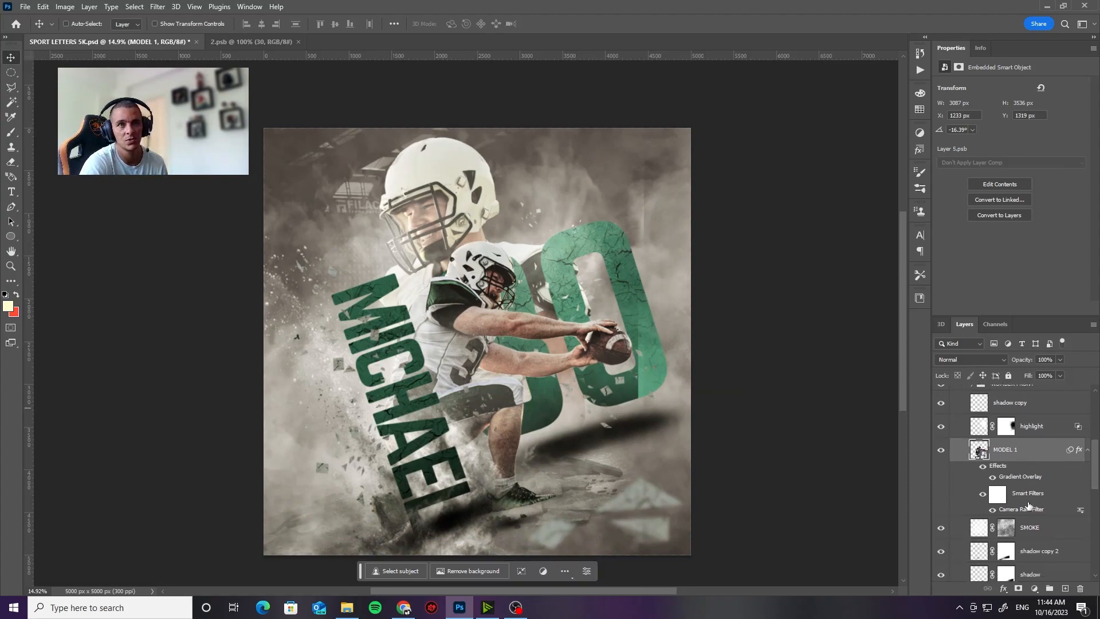
scroll(1037, 550, down, 2)
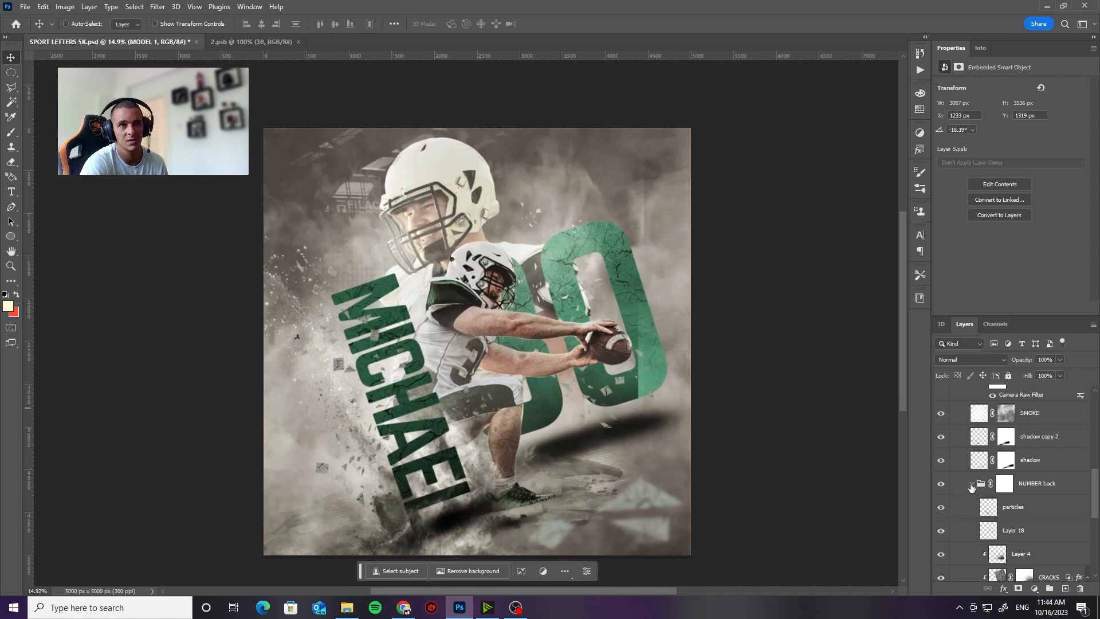
click(971, 484)
Step: Toggle the NUMBER back group's visibility to check it, and move the group slightly down and to the left
click(1028, 488)
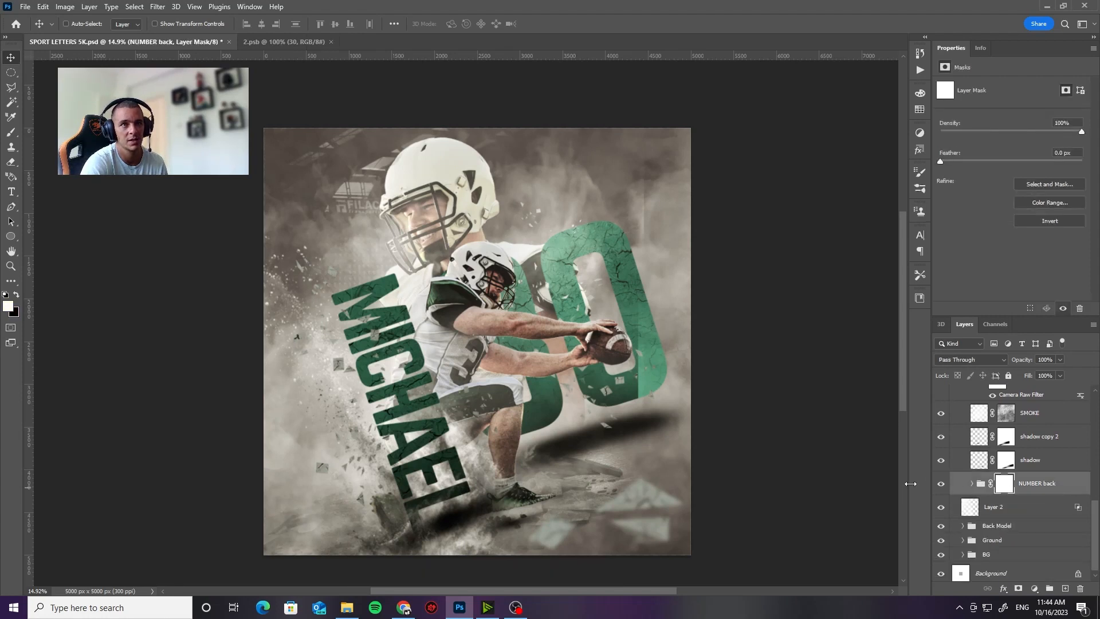
click(940, 484)
click(940, 484)
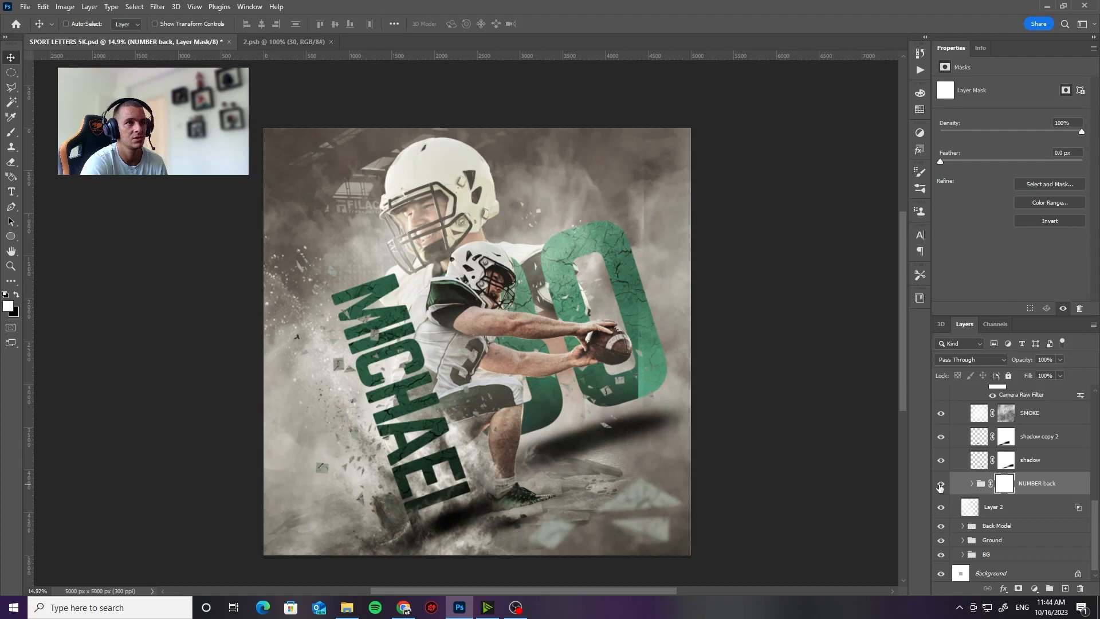
click(1045, 487)
drag(620, 331, 611, 347)
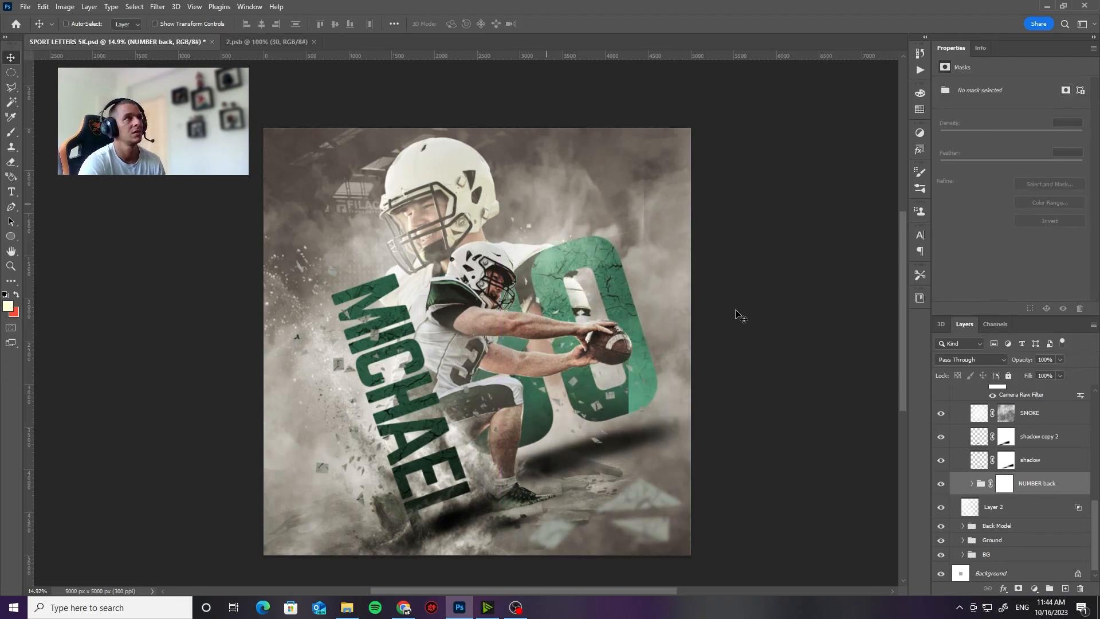
Step: Switch to the 2.psb document and move the 30 text down until it reaches the canvas's lower edge
click(253, 42)
drag(481, 289, 494, 314)
key(Down)
key(Down)
key(Down)
key(Down)
key(Down)
key(Down)
key(Down)
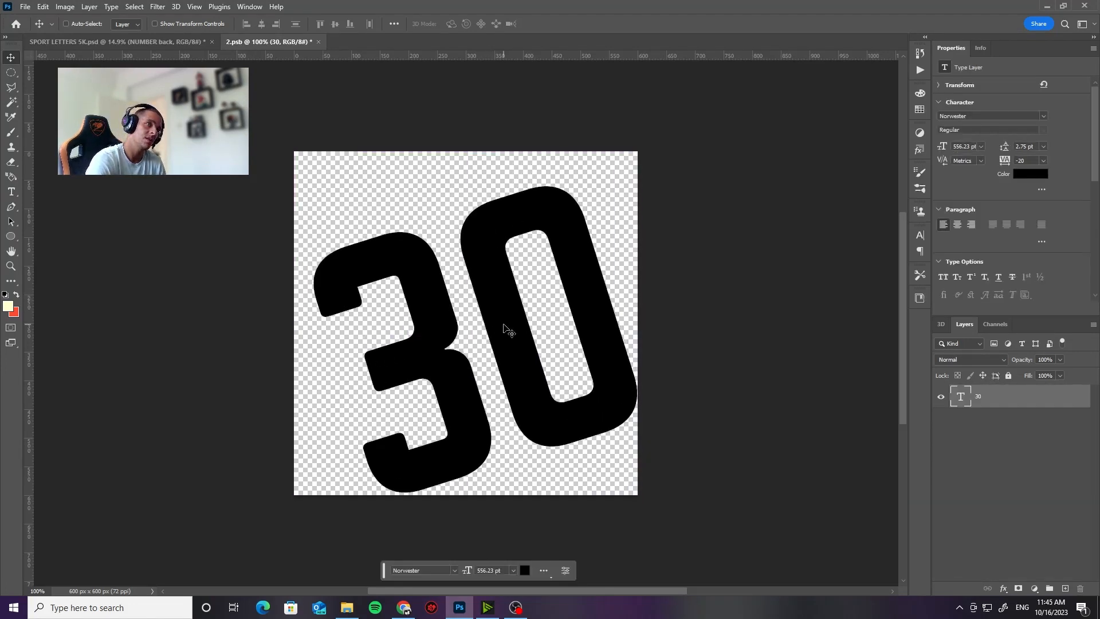
key(Left)
key(Left)
key(Down)
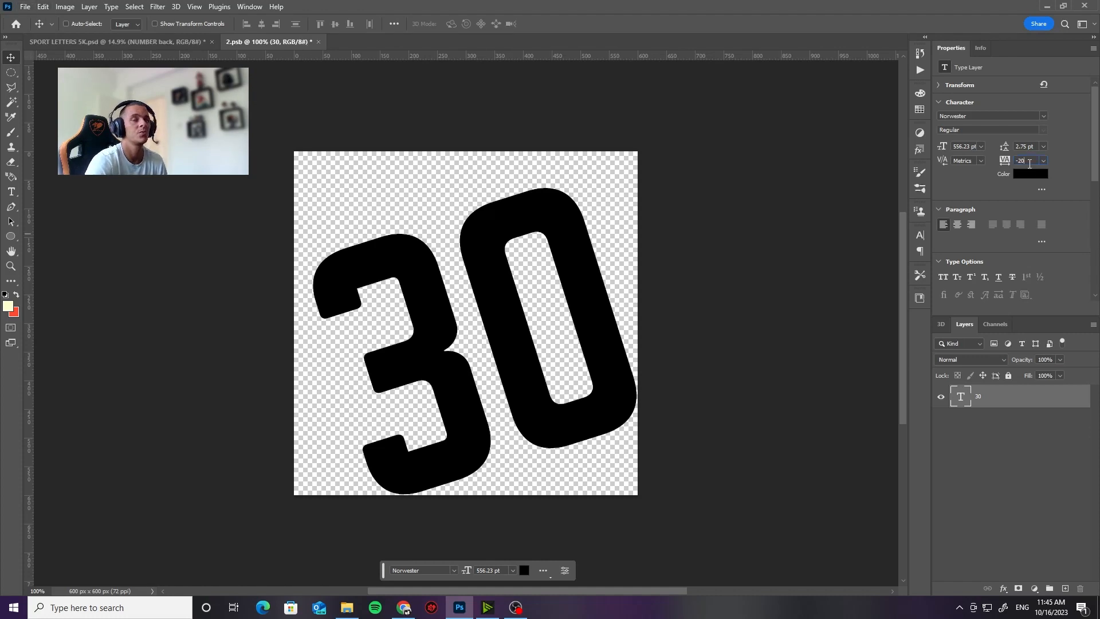
Step: Try several tracking values on the 30 text and settle on -80 so the digits sit closer together
text(2)
key(Return)
text(-20)
key(Return)
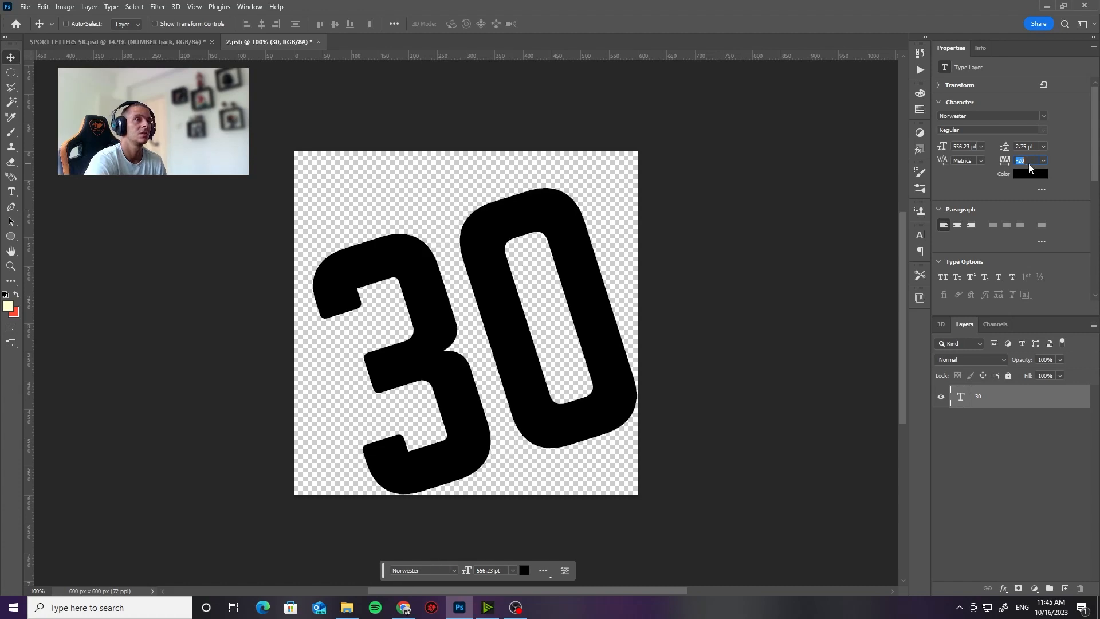
text(-280)
key(Return)
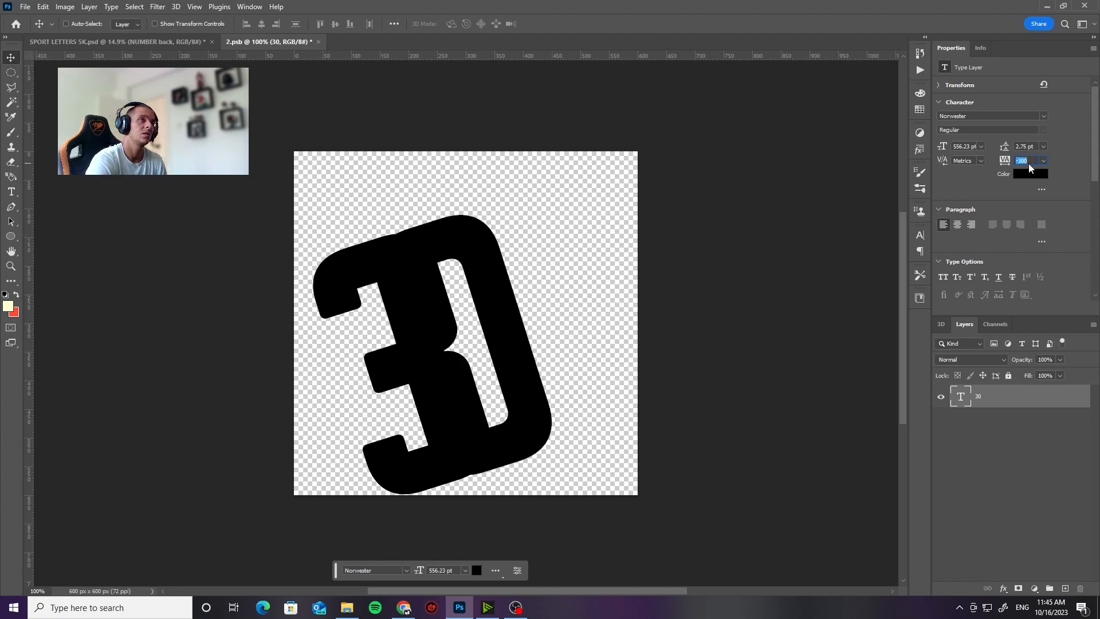
text(-180)
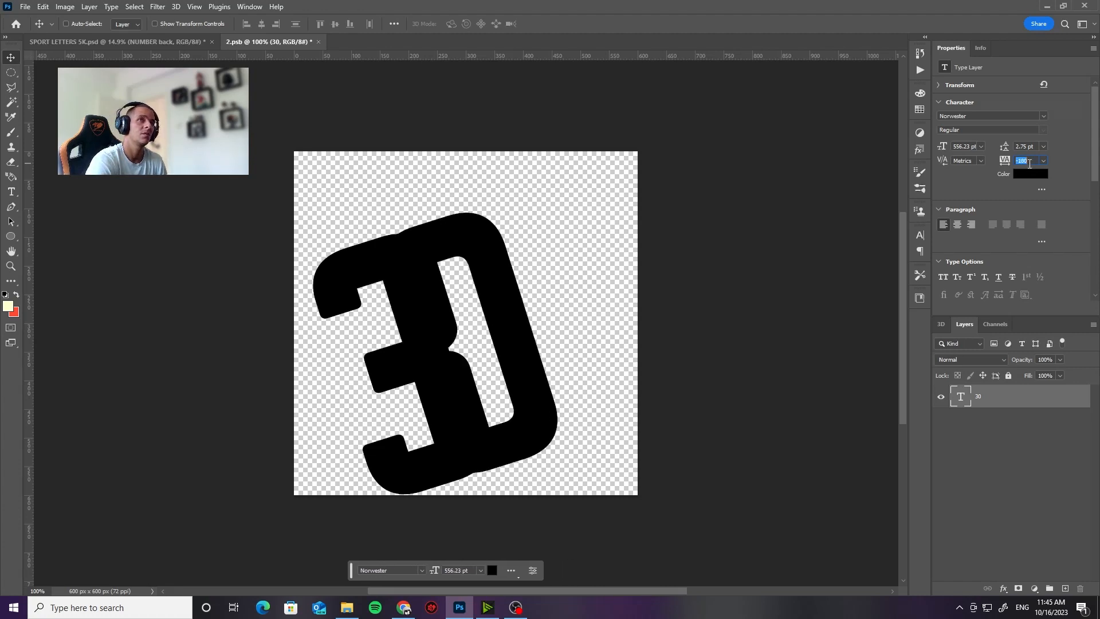
key(Return)
text(-80)
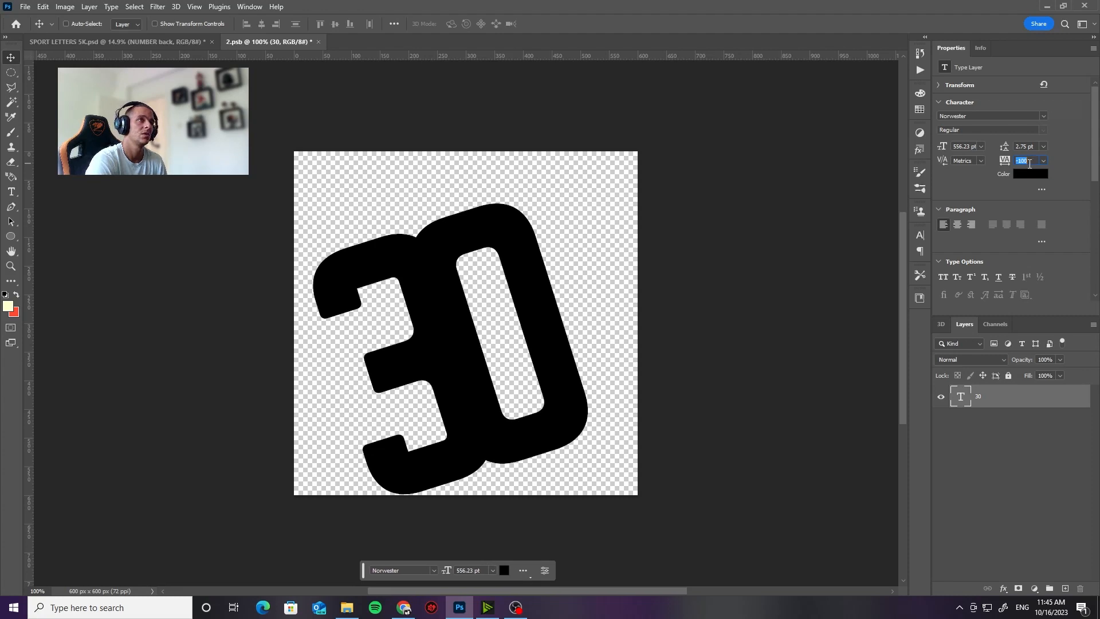
key(Return)
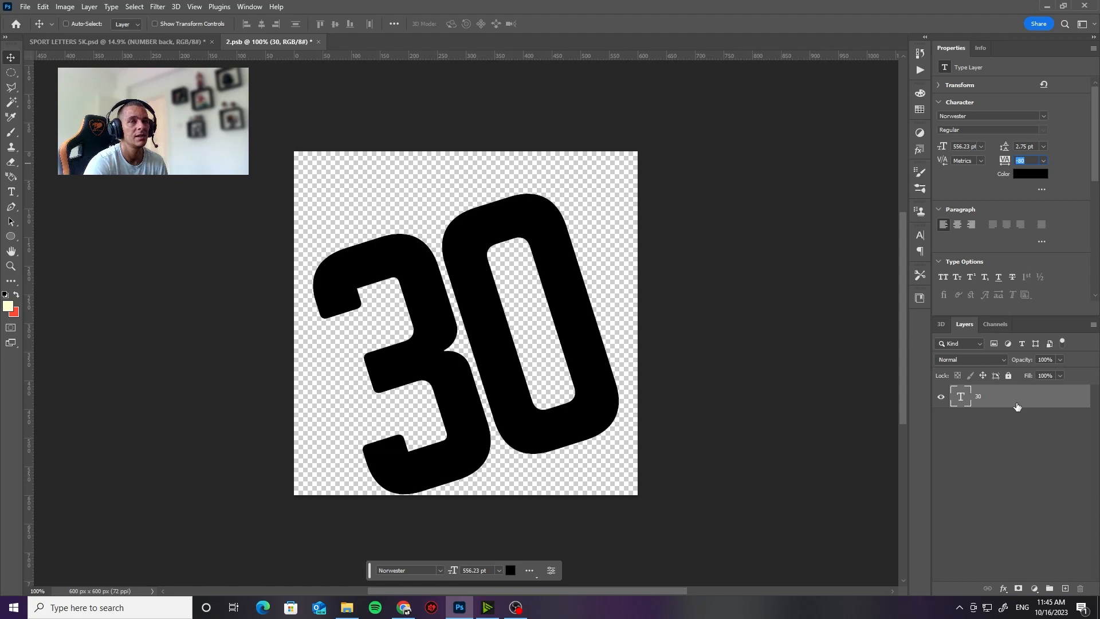
Step: Nudge the 30 text slightly to the right to centre it horizontally on the canvas
drag(576, 399, 549, 419)
key(ctrl+z)
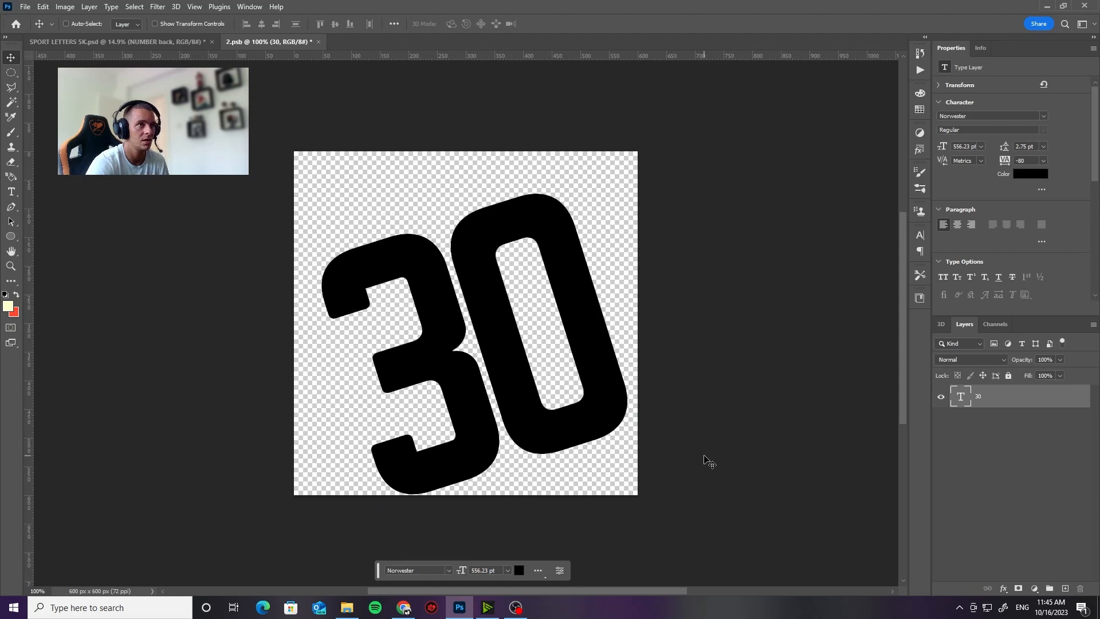
key(Right)
key(Right)
key(Right)
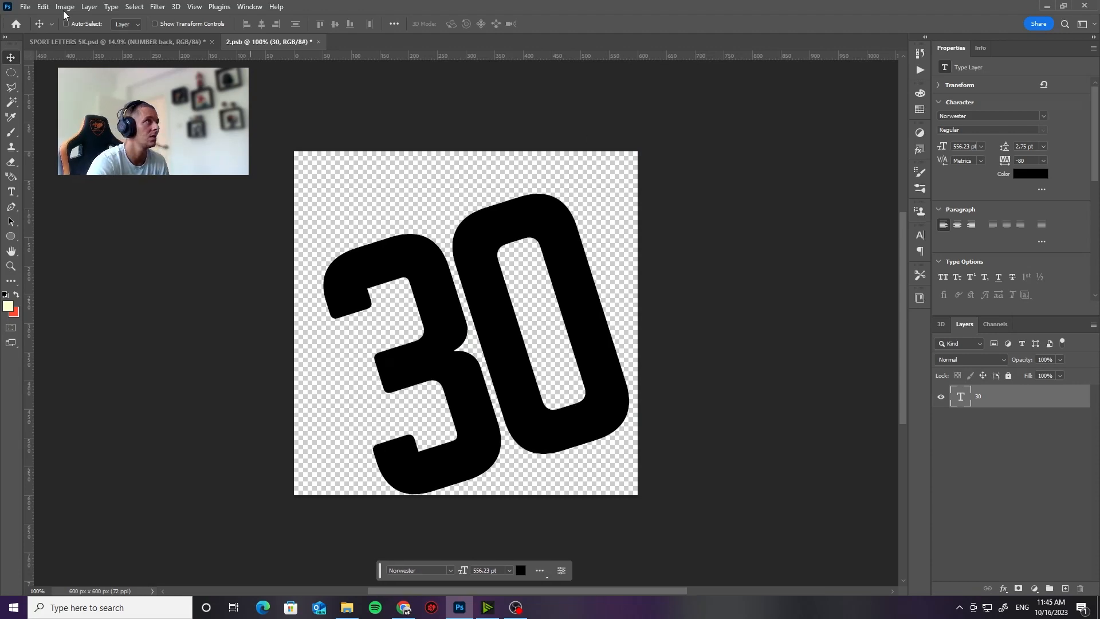
Step: Save the edited 30 number in 2.psb and close that document to update the poster
click(25, 8)
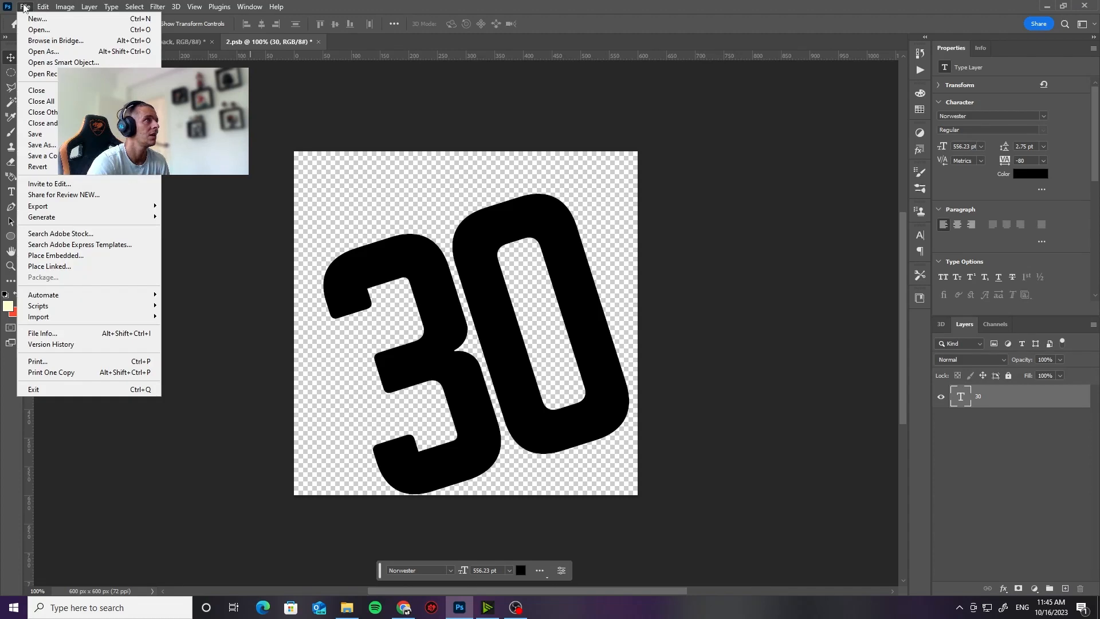
click(57, 136)
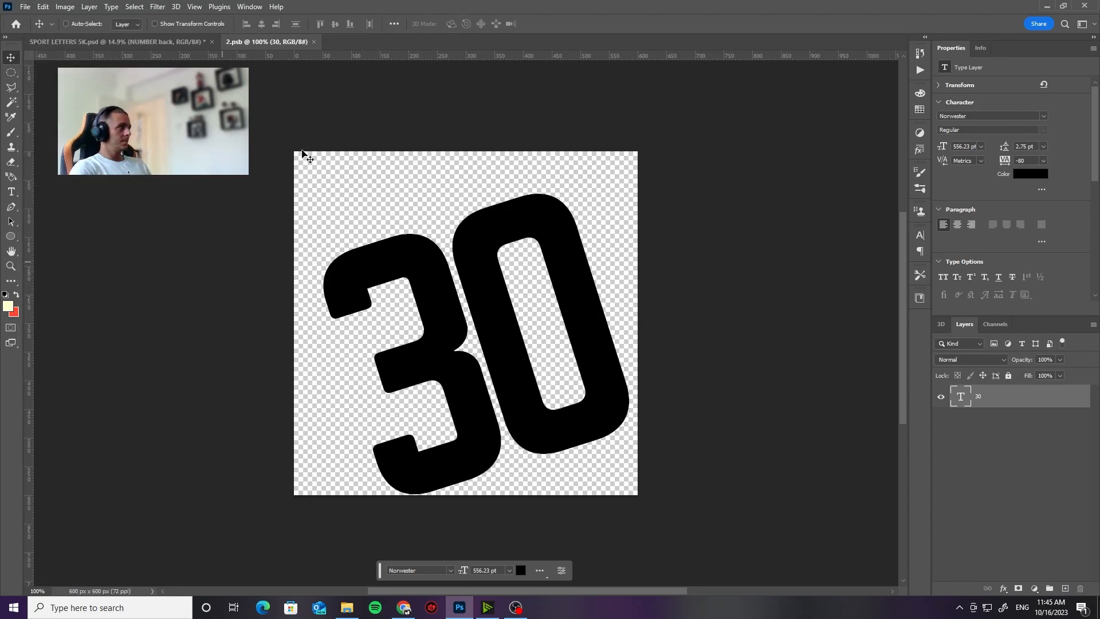
click(314, 42)
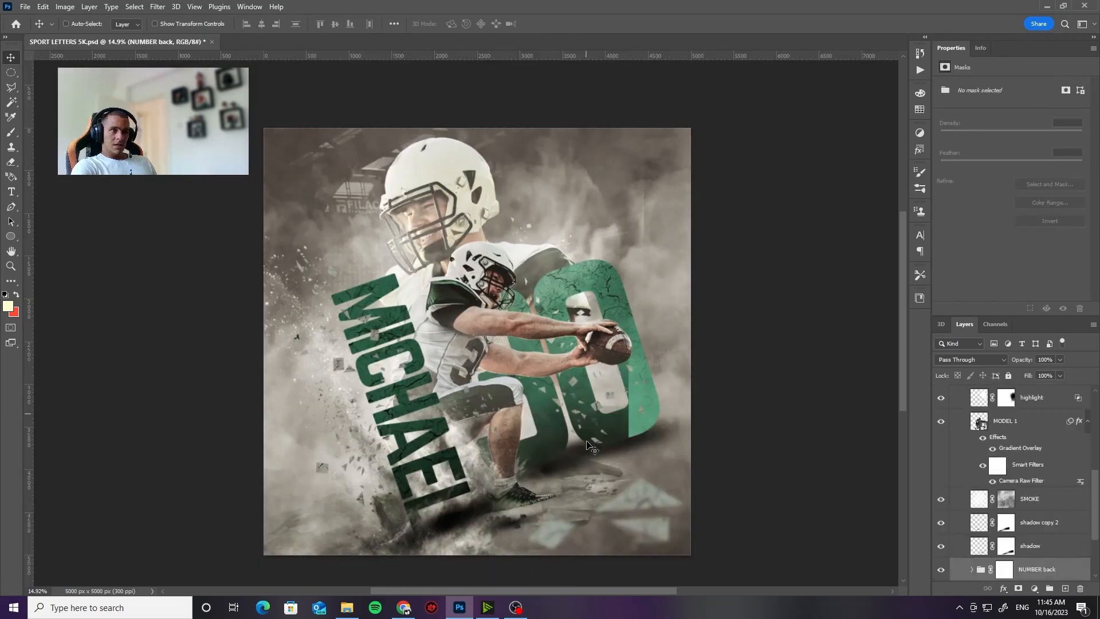
Step: Move the NUMBER back group about 294 px to the left and 107 px down on the poster
scroll(1024, 555, down, 2)
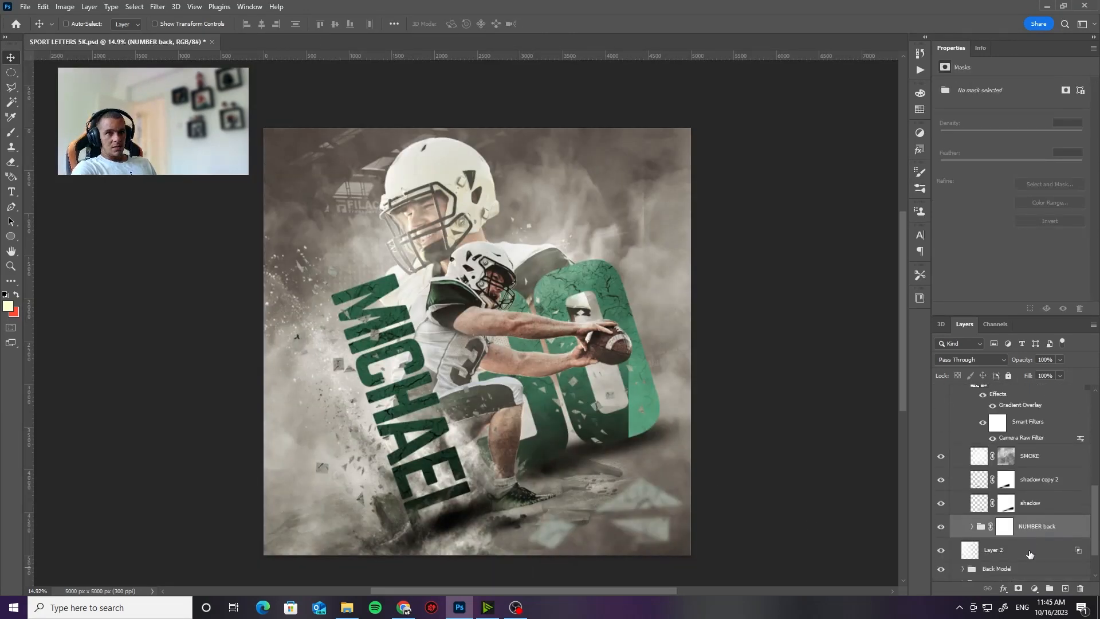
drag(621, 424, 599, 431)
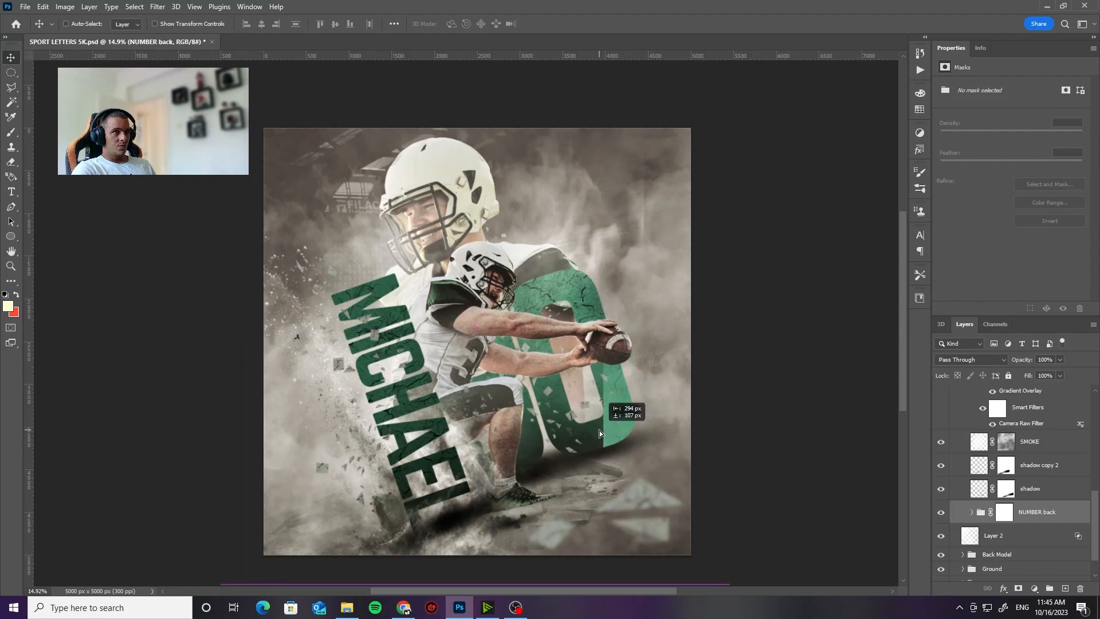
Step: Inside the NUMBER back group, shift the TEXT COLOR copy, upper CRACKS and Layer 4 layers to the right so they cover the digits
click(972, 512)
scroll(1026, 532, down, 3)
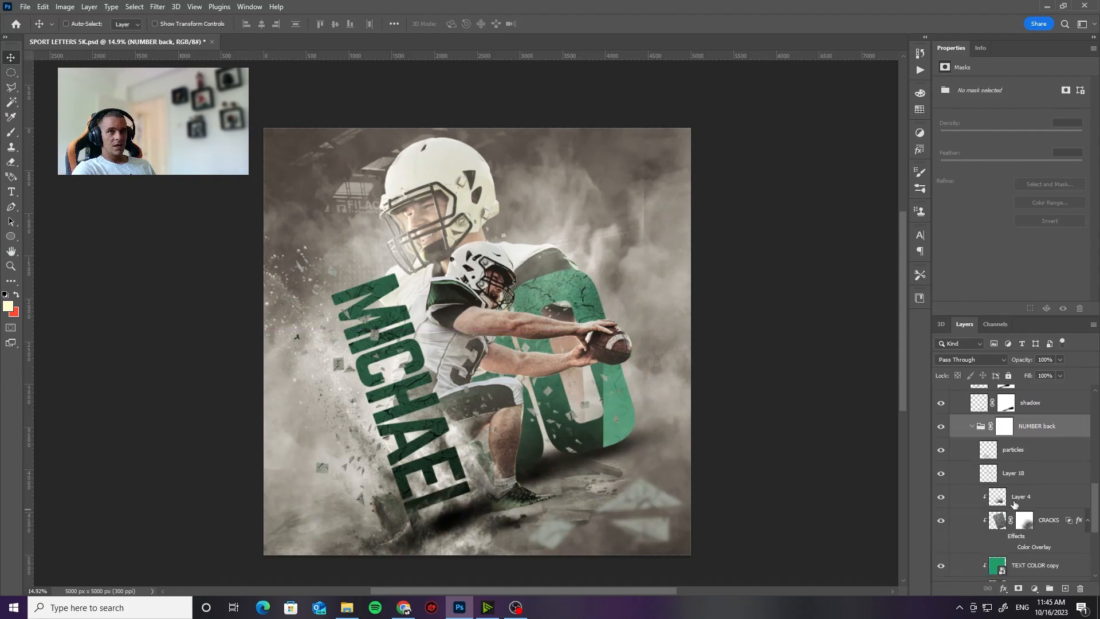
scroll(1014, 502, down, 1)
click(1025, 536)
drag(587, 390, 608, 390)
click(1041, 496)
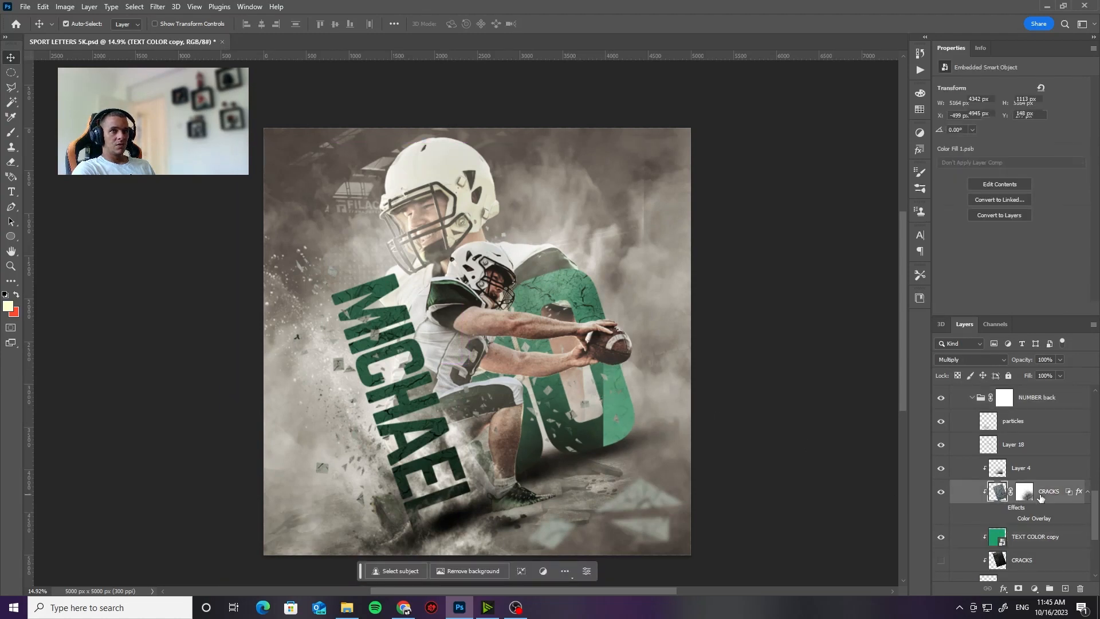
drag(561, 378, 580, 377)
click(1031, 475)
mouse_move(612, 418)
mouse_down()
mouse_move(643, 420)
mouse_move(579, 418)
mouse_move(625, 424)
mouse_up()
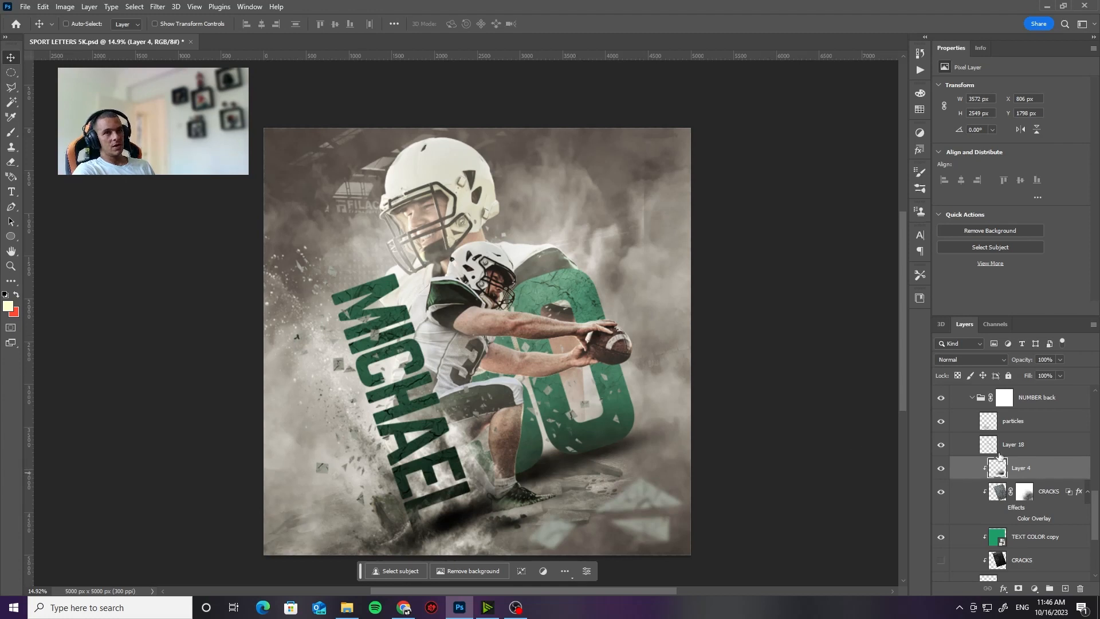
Step: Collapse the NUMBER back group, scale it to about 124% and move it up and to the right behind the player
scroll(976, 416, up, 1)
click(1044, 429)
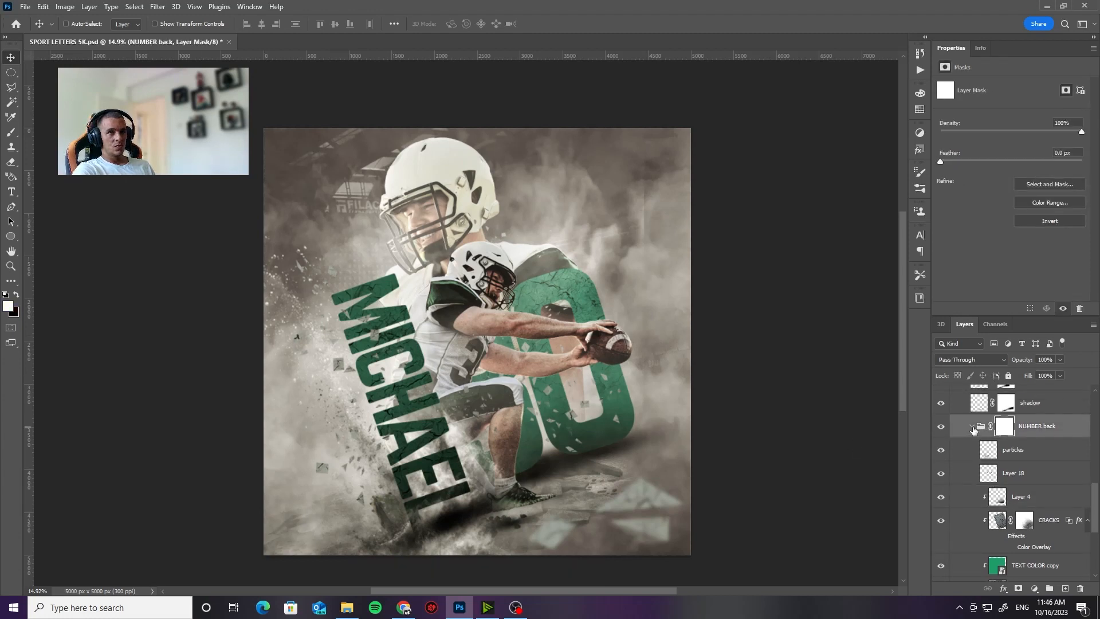
click(972, 427)
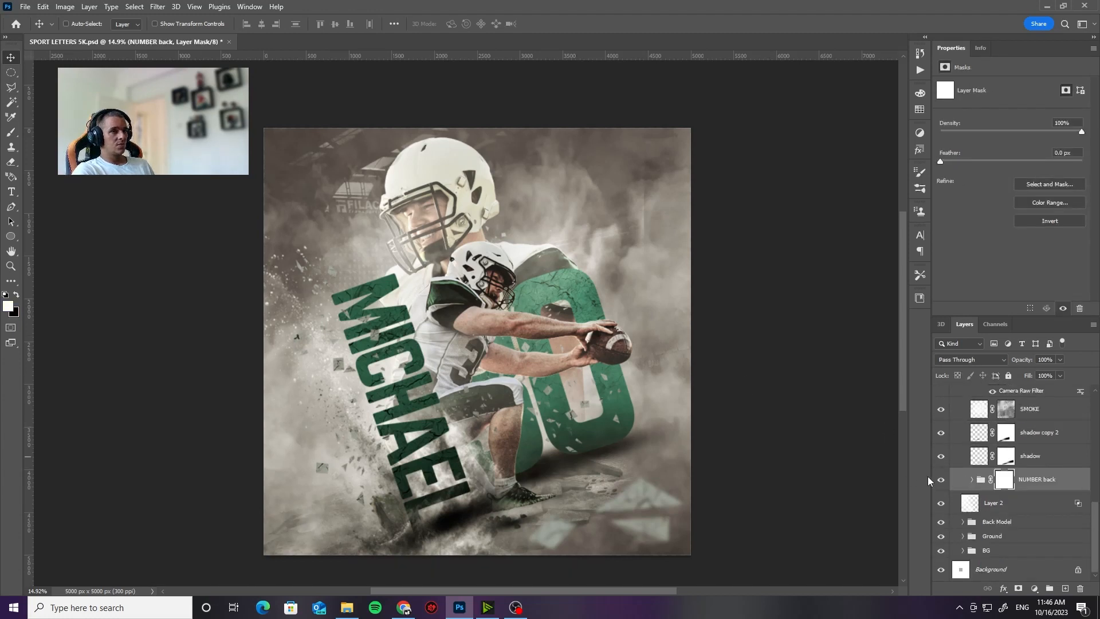
click(979, 484)
key(ctrl+t)
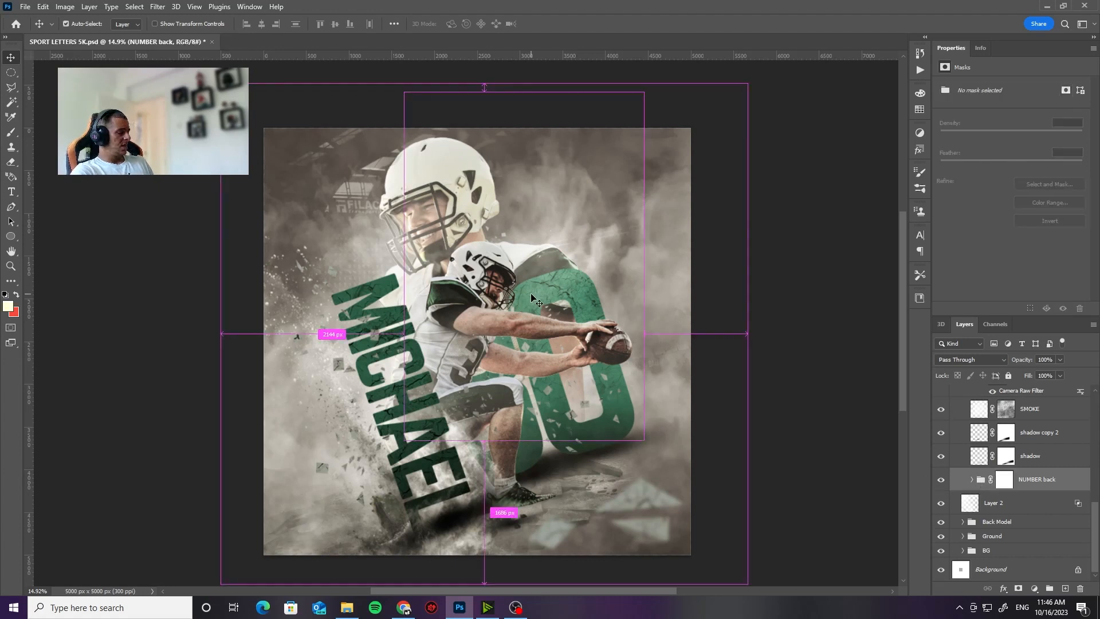
drag(227, 334, 95, 333)
drag(553, 405, 619, 375)
key(Return)
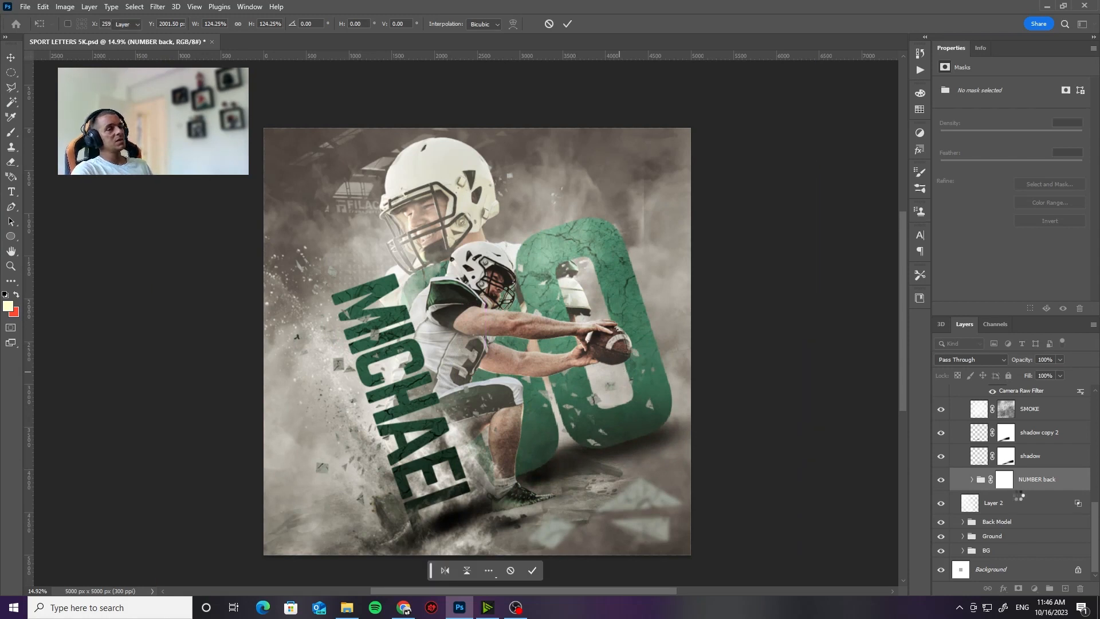
Step: Scale the MODEL 1 player down to about 104% and move it slightly to the right and up in front of the number
scroll(947, 491, up, 10)
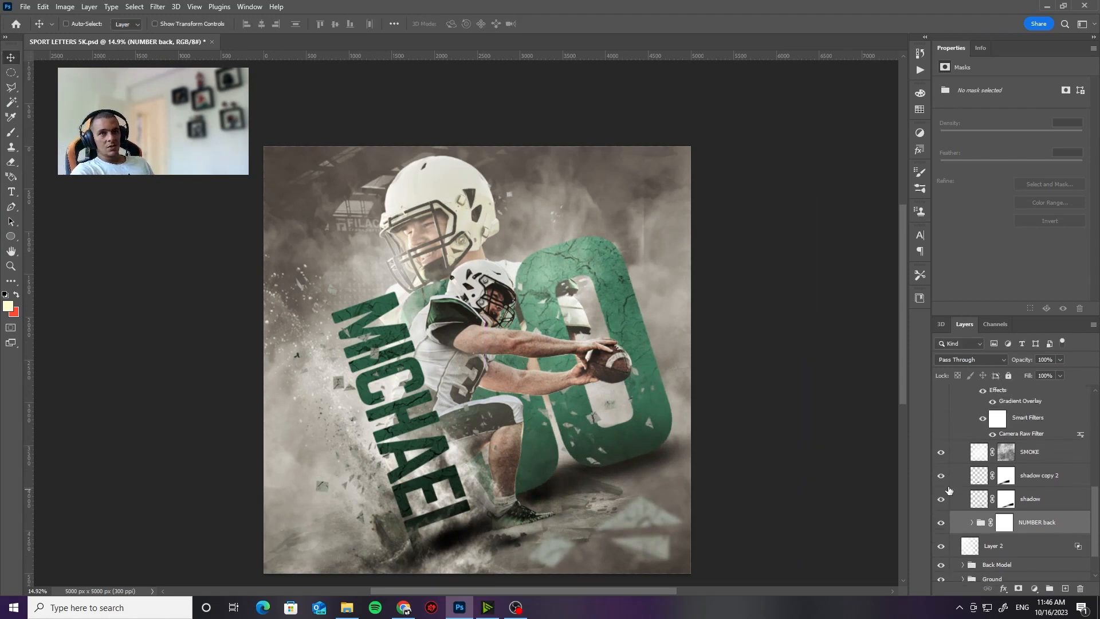
click(994, 480)
key(ctrl+t)
click(566, 236)
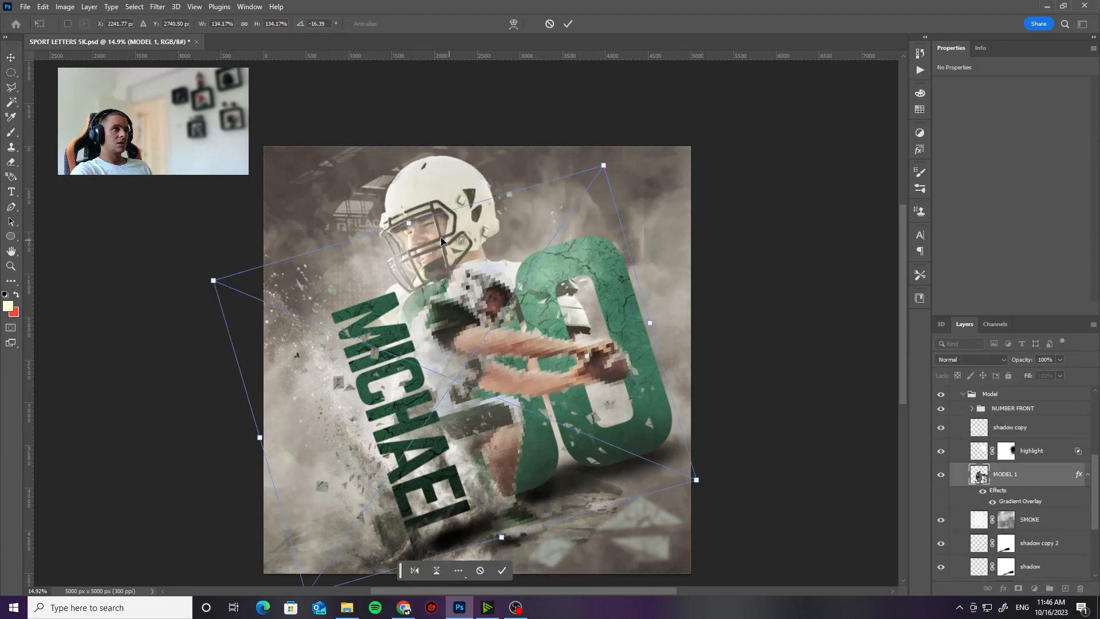
drag(412, 224, 506, 296)
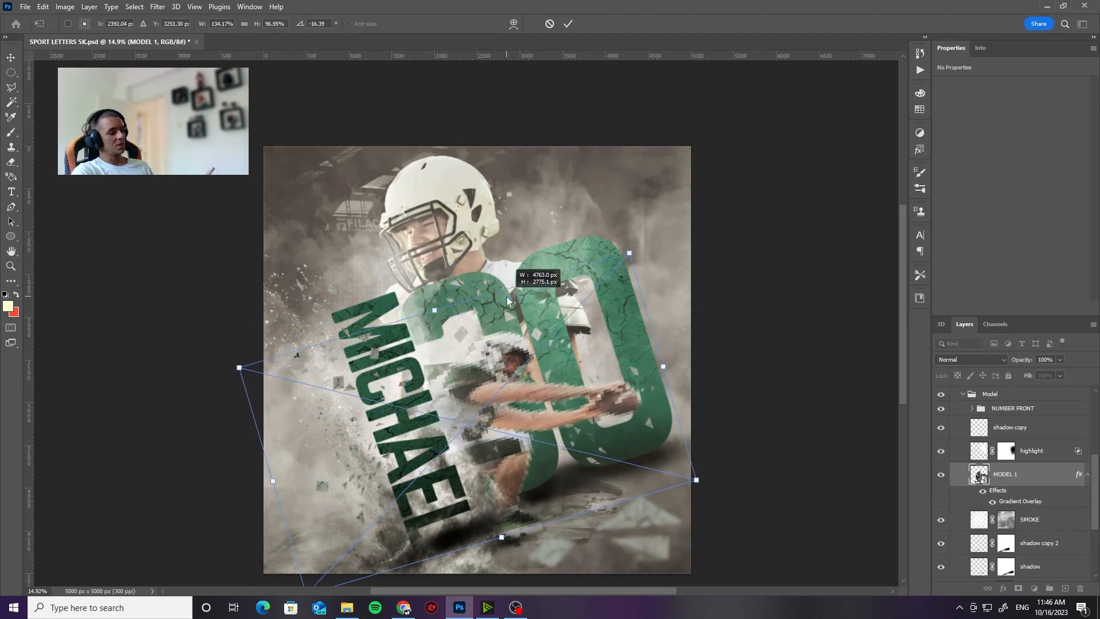
mouse_move(506, 296)
mouse_down()
mouse_move(494, 253)
mouse_move(500, 279)
mouse_up()
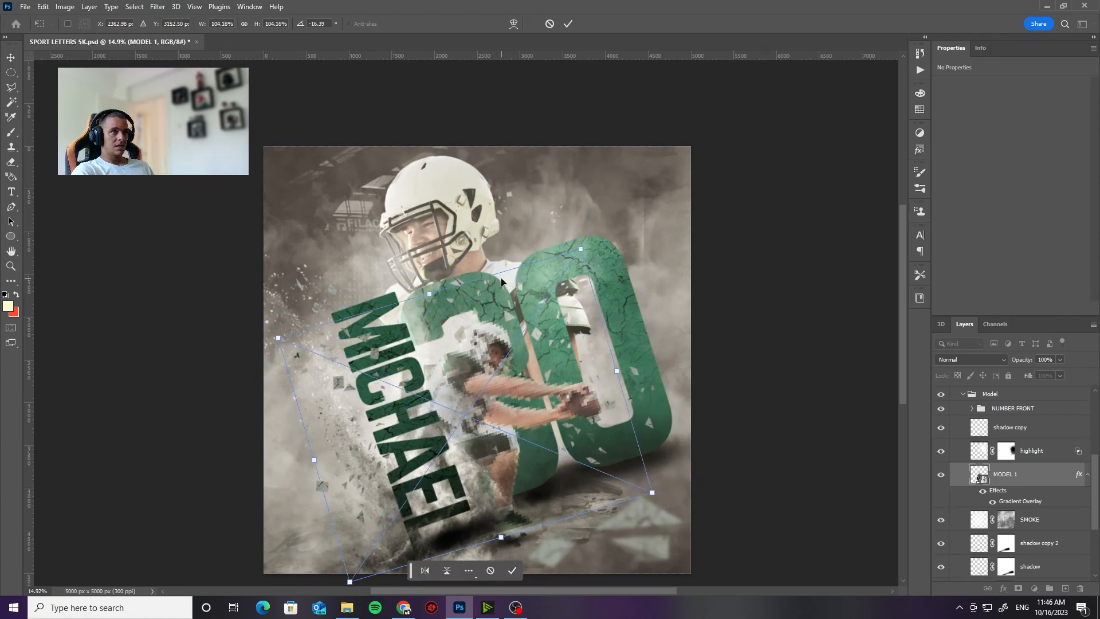
key(Return)
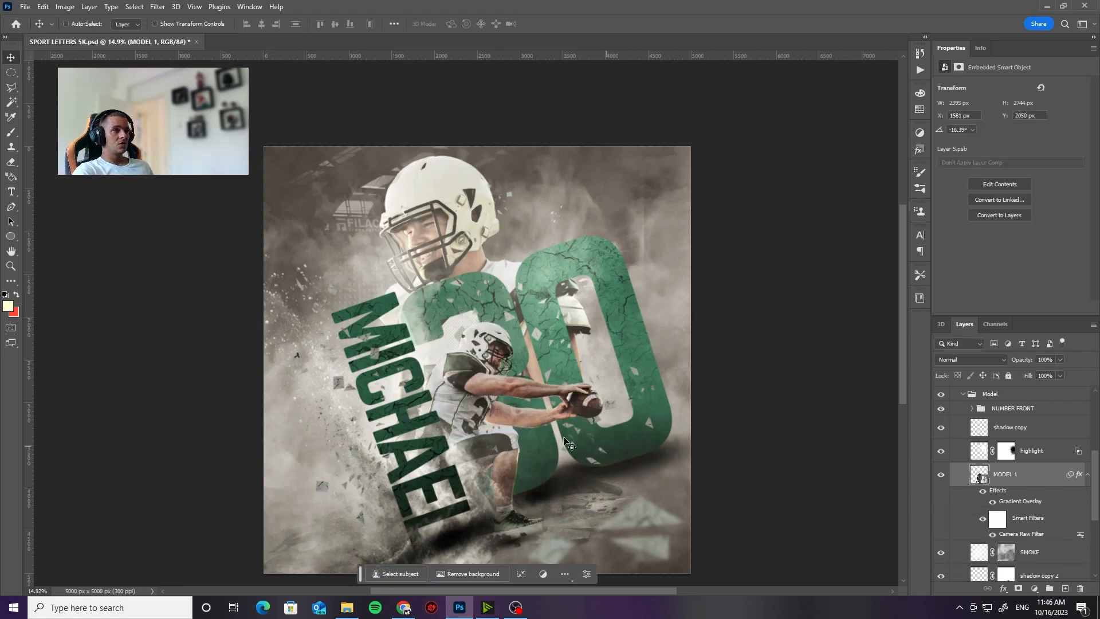
drag(500, 436, 515, 432)
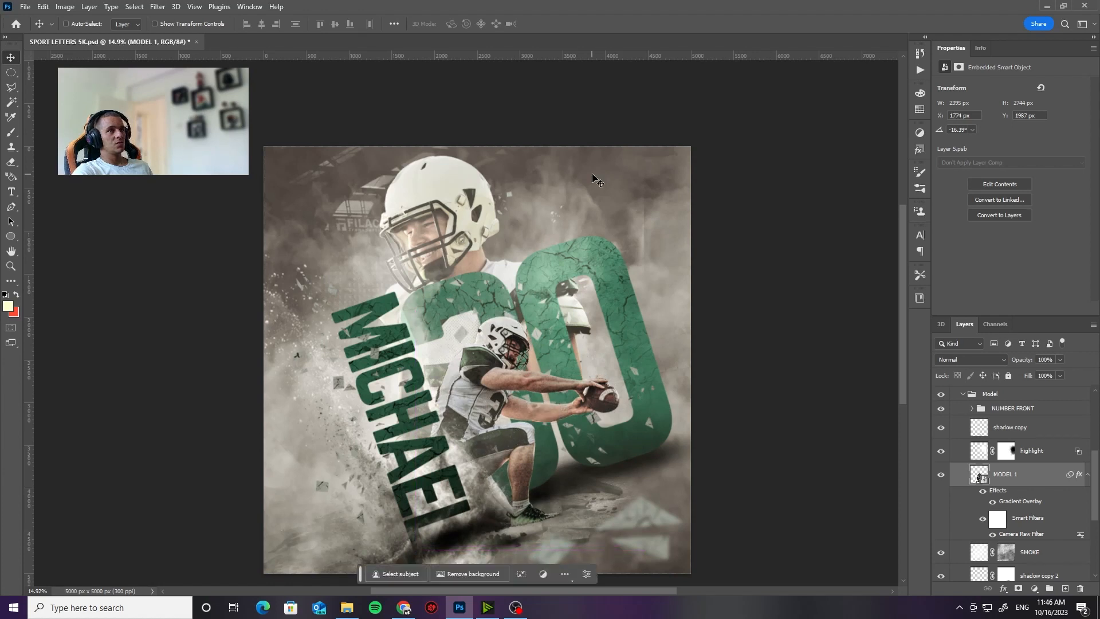
Step: Examine the resized player and the enlarged 30 at several zoom levels
click(1075, 539)
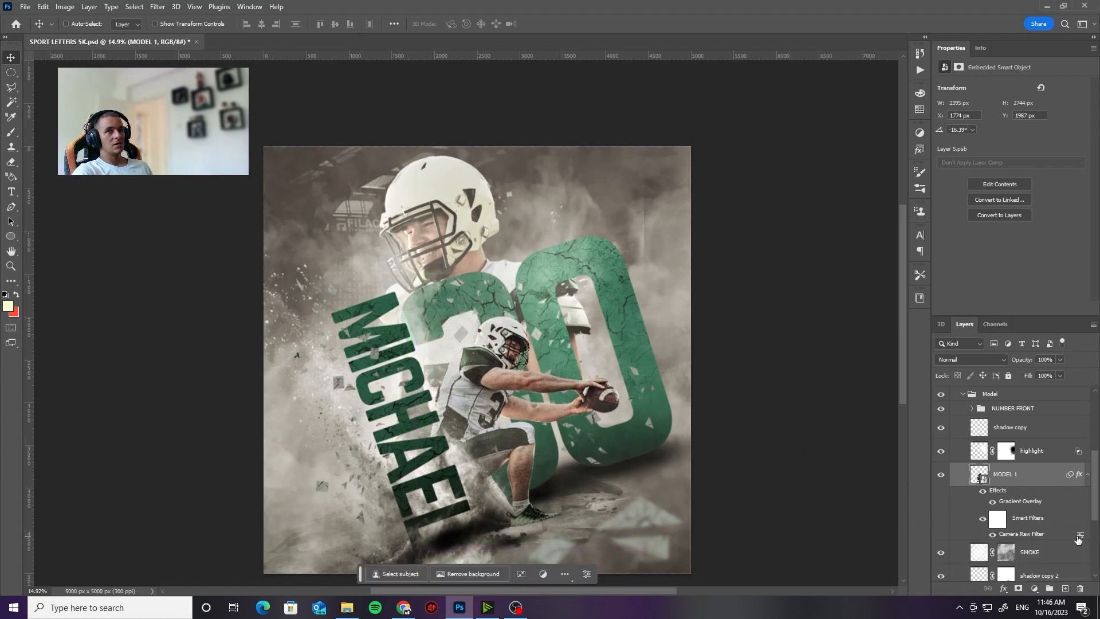
scroll(641, 286, down, 3)
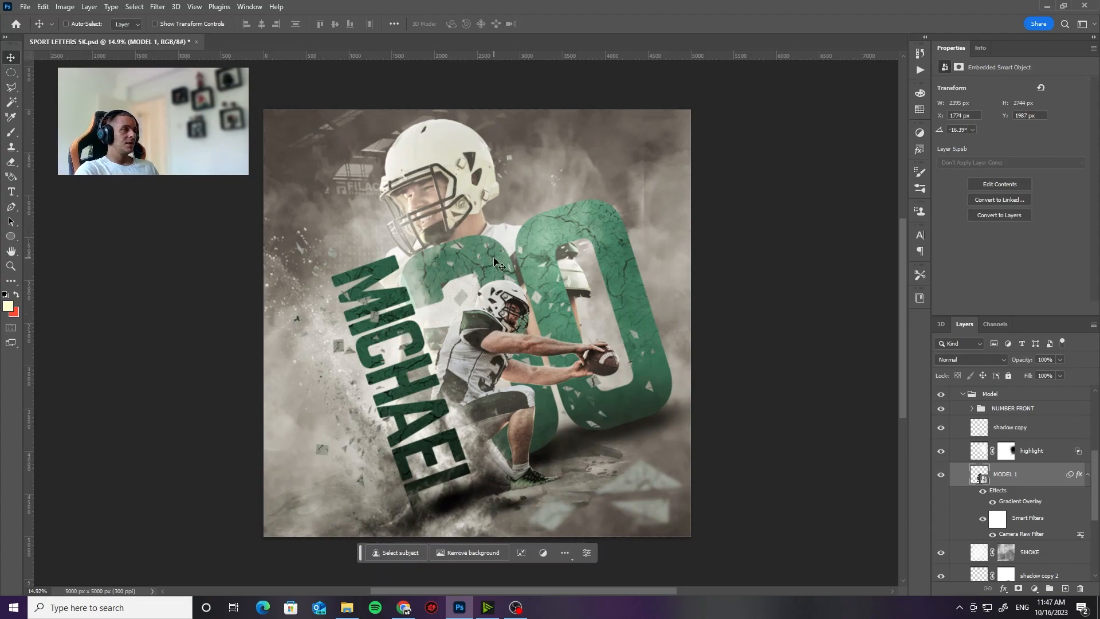
key(z)
mouse_move(496, 262)
mouse_down()
mouse_move(582, 249)
mouse_move(496, 255)
mouse_up()
drag(339, 307, 397, 298)
drag(384, 340, 458, 298)
drag(522, 182, 440, 278)
drag(443, 276, 504, 253)
Step: Collapse the DESIGN group and open the contents of the TEXT COLOR smart object in MODIFY HERE
scroll(997, 422, up, 3)
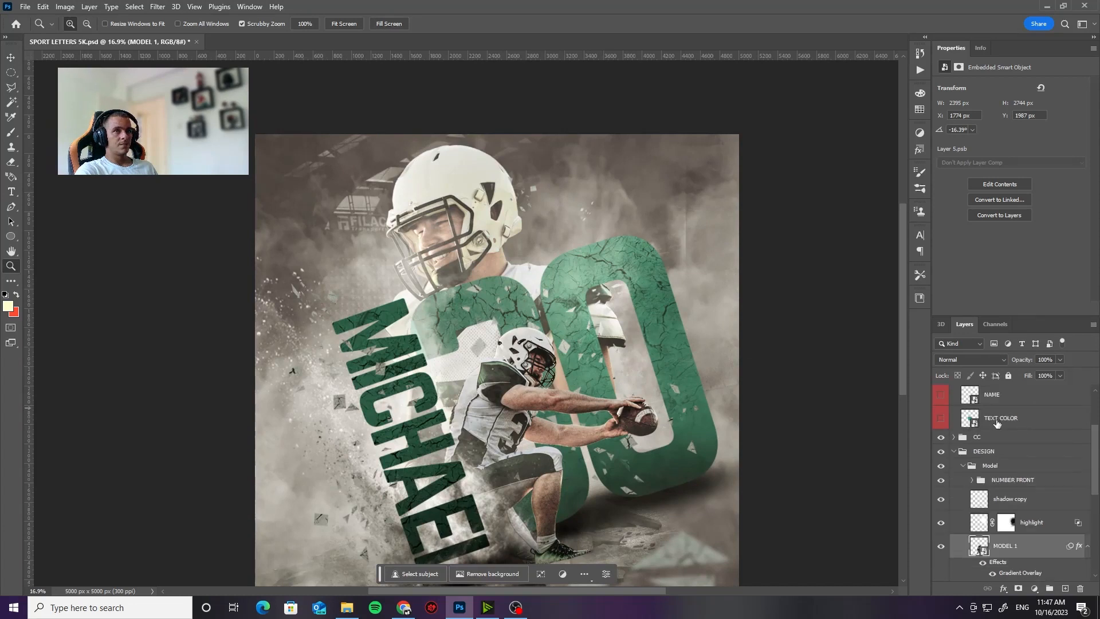
click(958, 454)
click(953, 452)
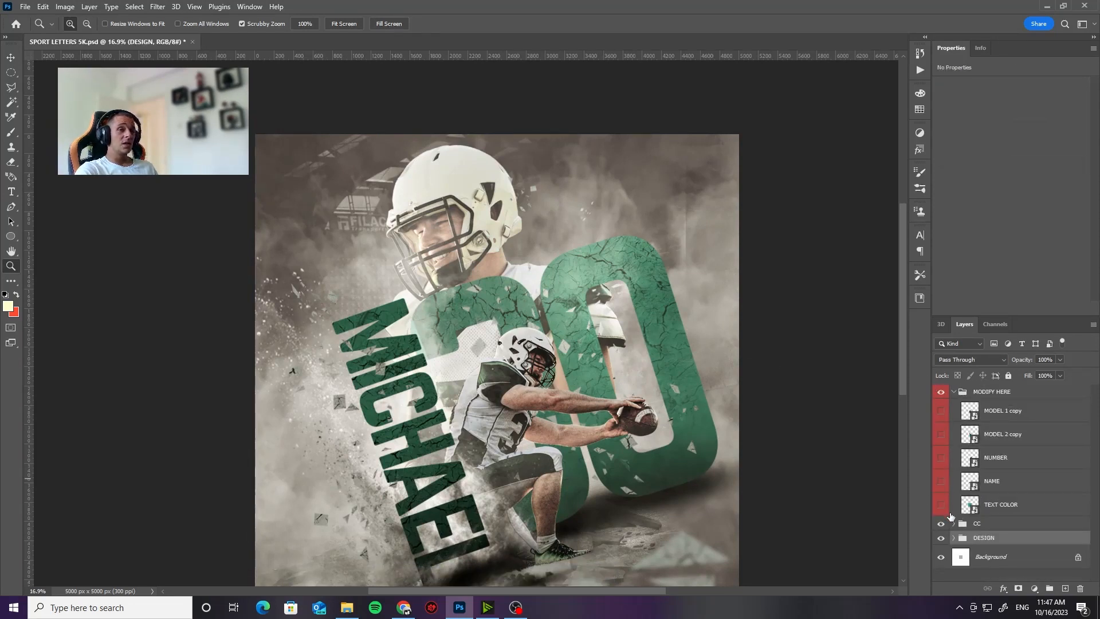
click(974, 512)
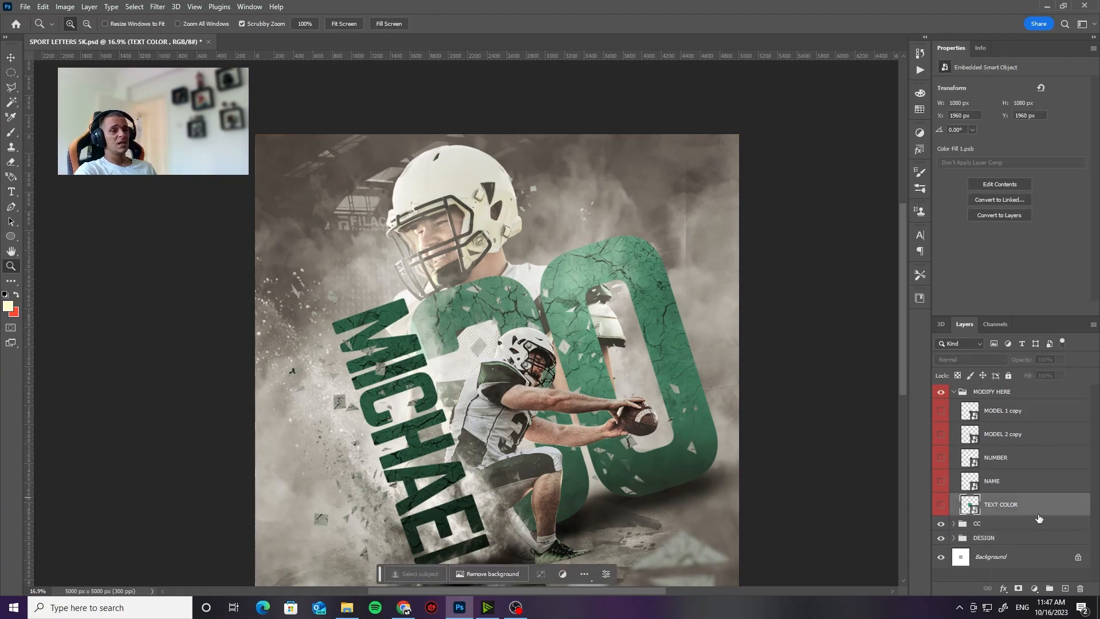
double_click(973, 509)
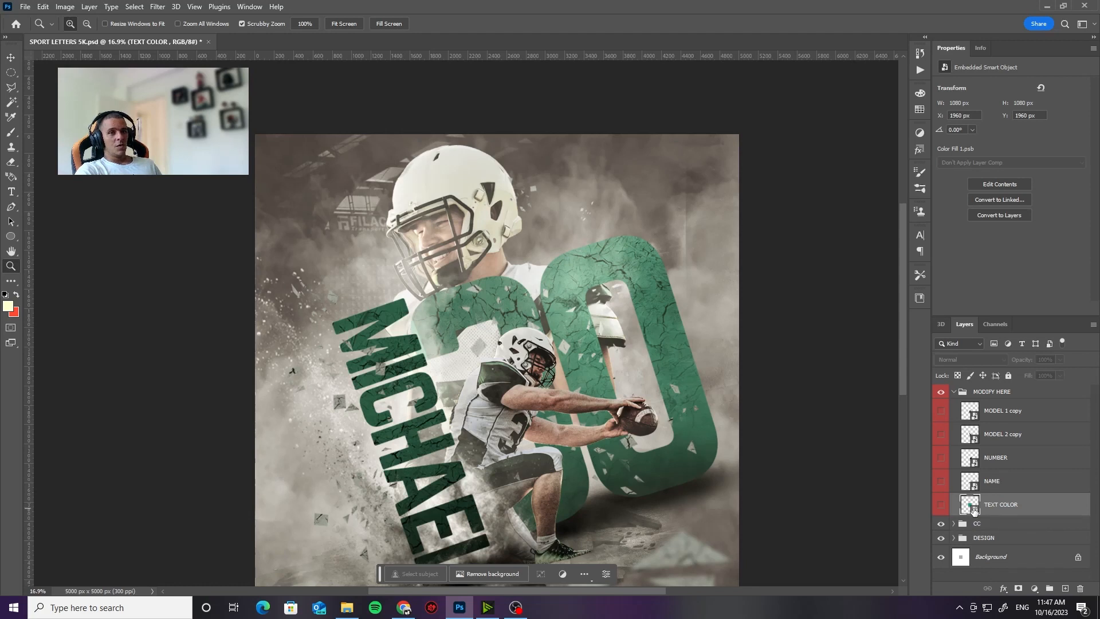
Step: Change the Color Fill 1 layer's solid color to yellow, hex cbc123
double_click(958, 399)
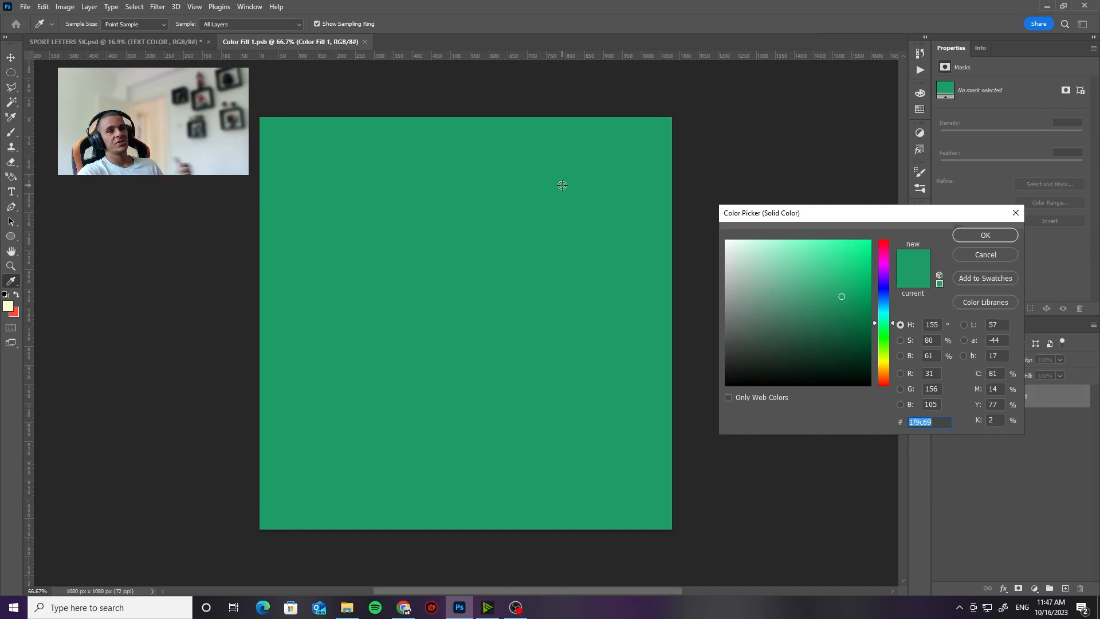
click(888, 363)
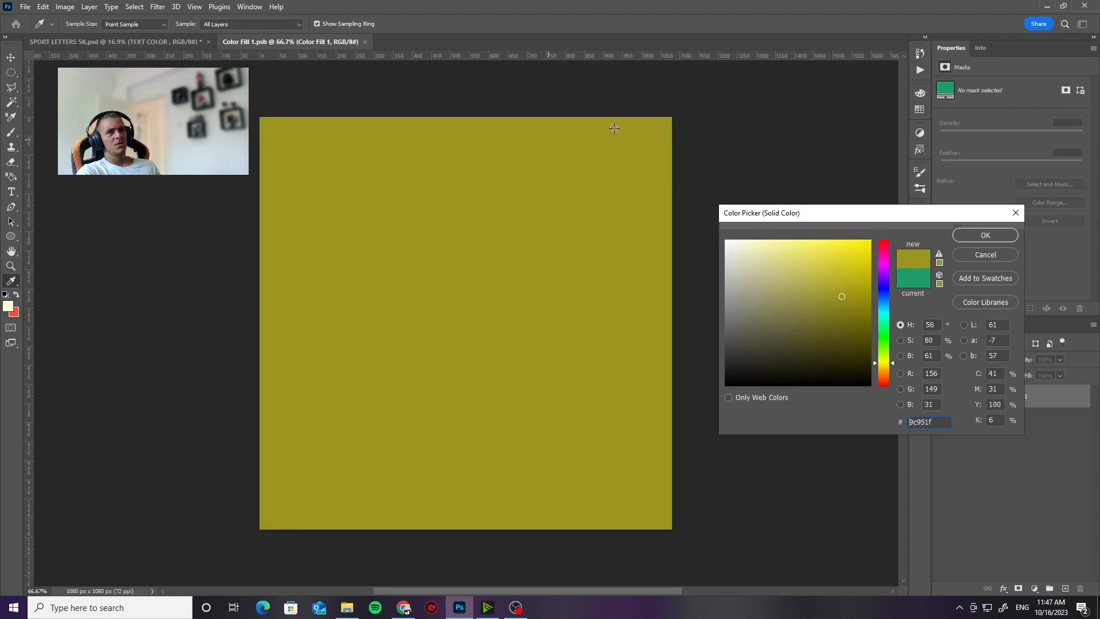
click(847, 275)
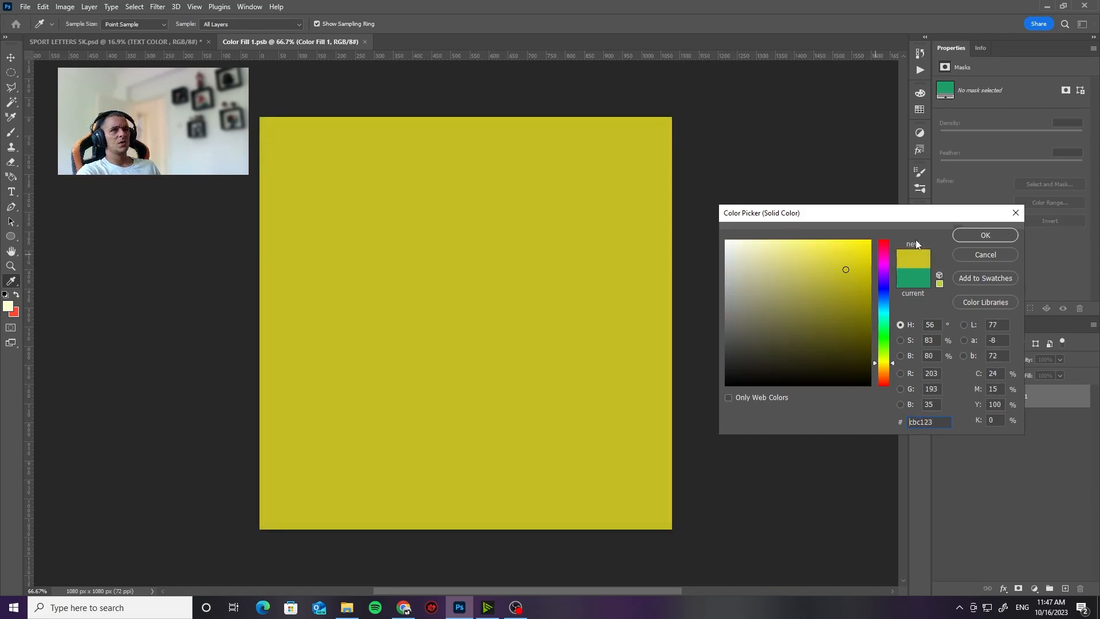
click(968, 232)
key(z)
Step: Save and close Color Fill 1.psb so the new text color is applied to the poster
click(25, 7)
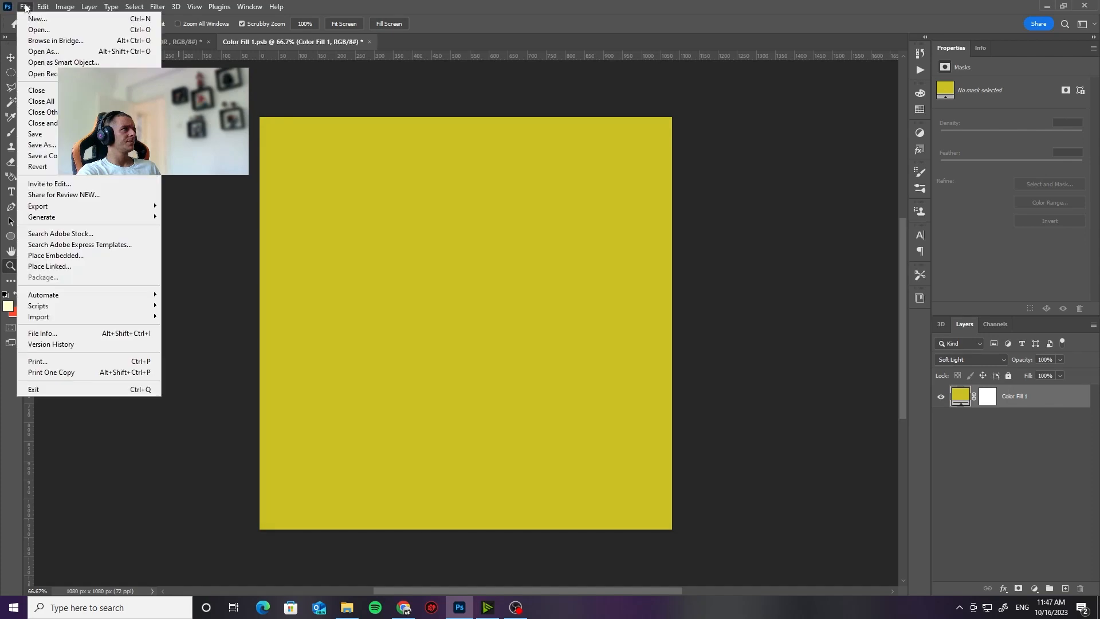
click(57, 133)
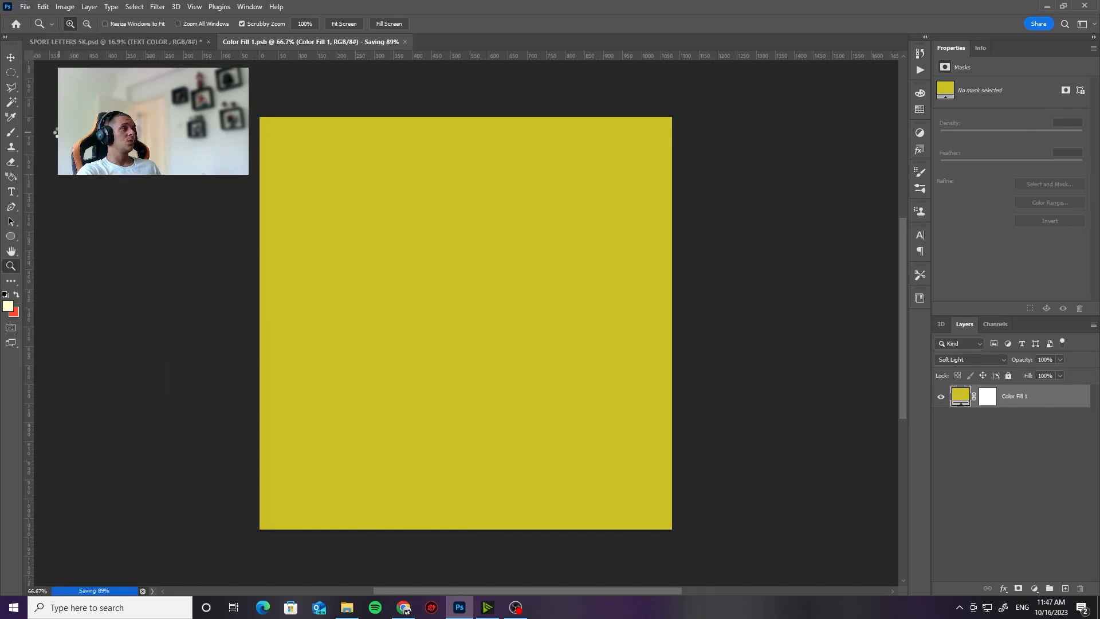
click(365, 41)
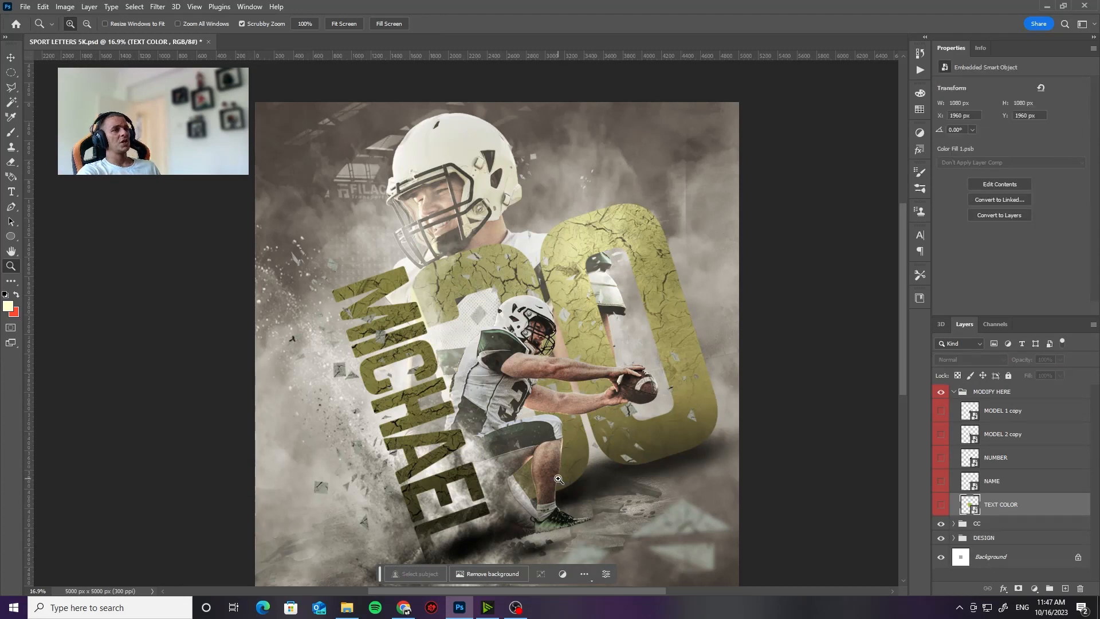
scroll(559, 479, down, 2)
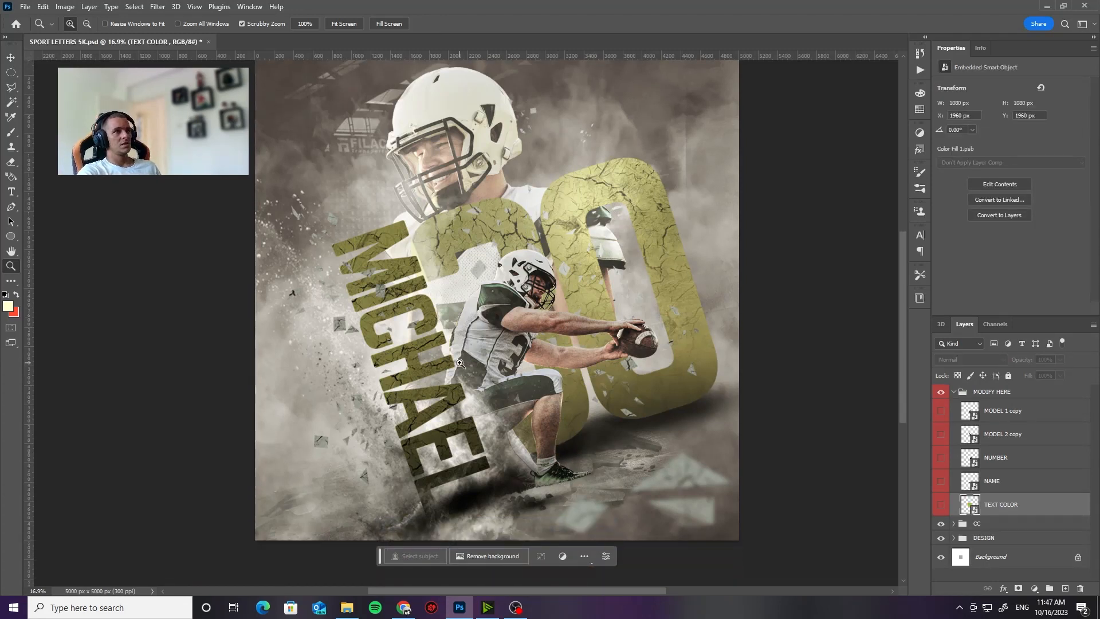
Step: Compare the poster with and without the CC group, and expand that group to show its adjustment layers
click(955, 394)
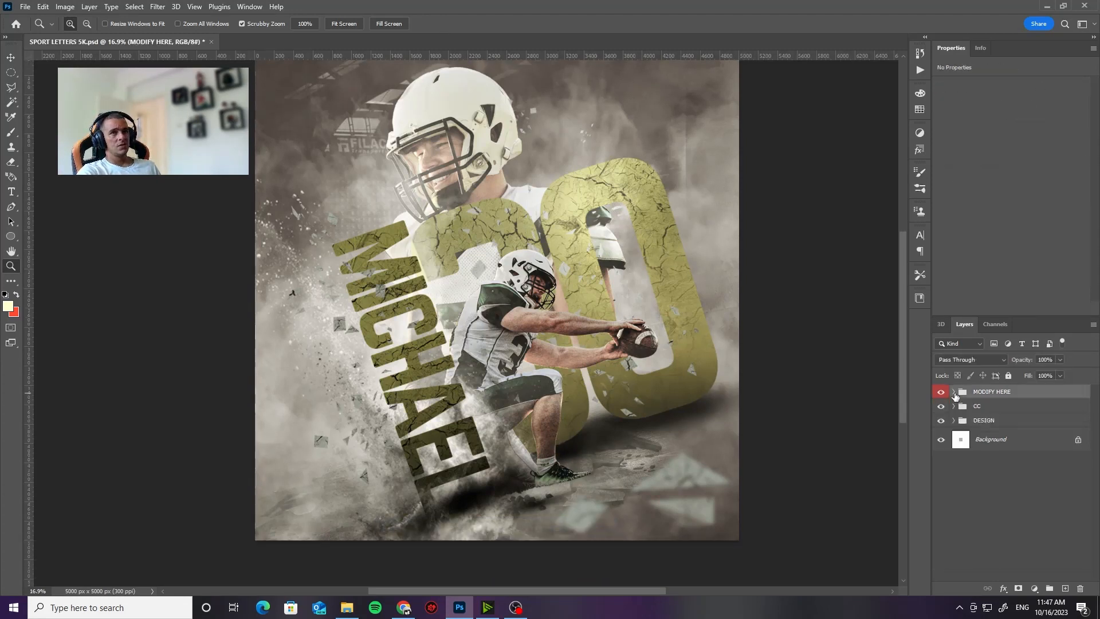
click(941, 407)
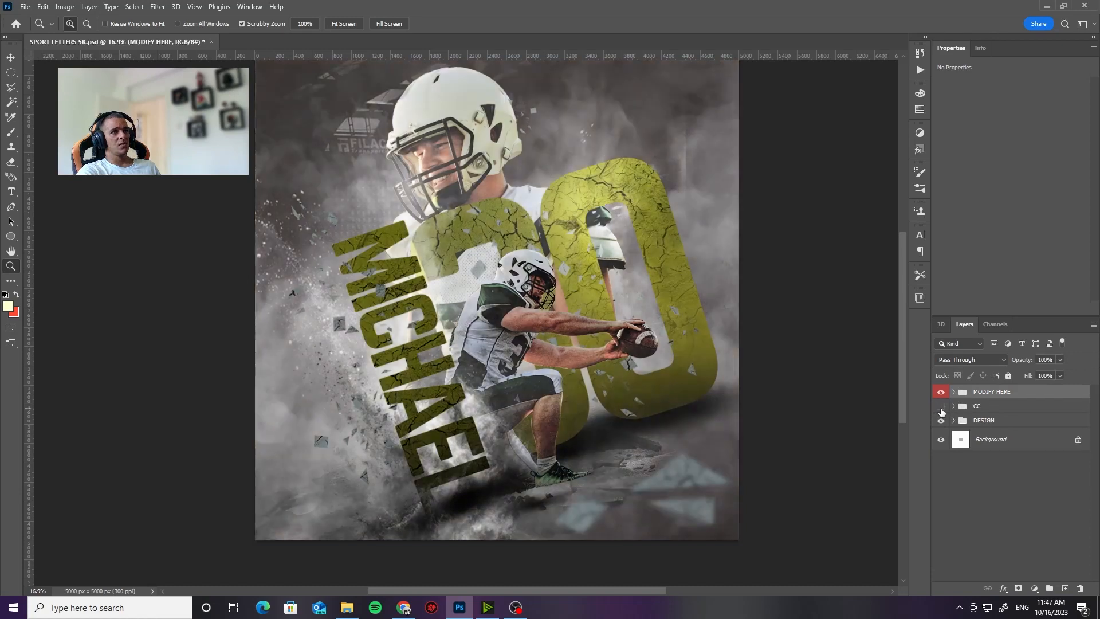
click(940, 406)
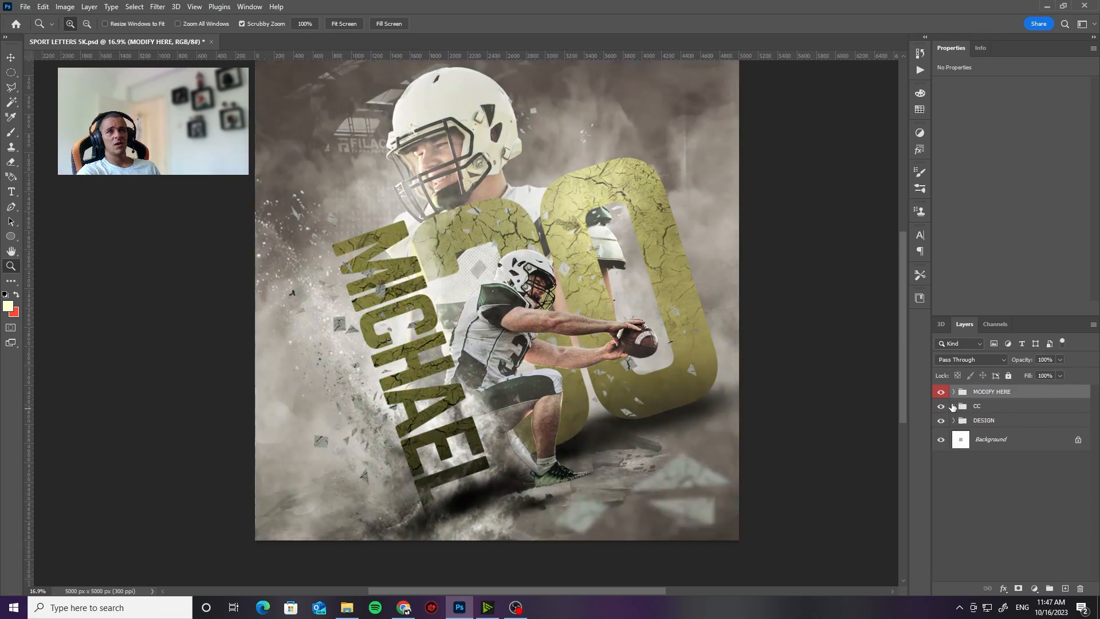
click(953, 405)
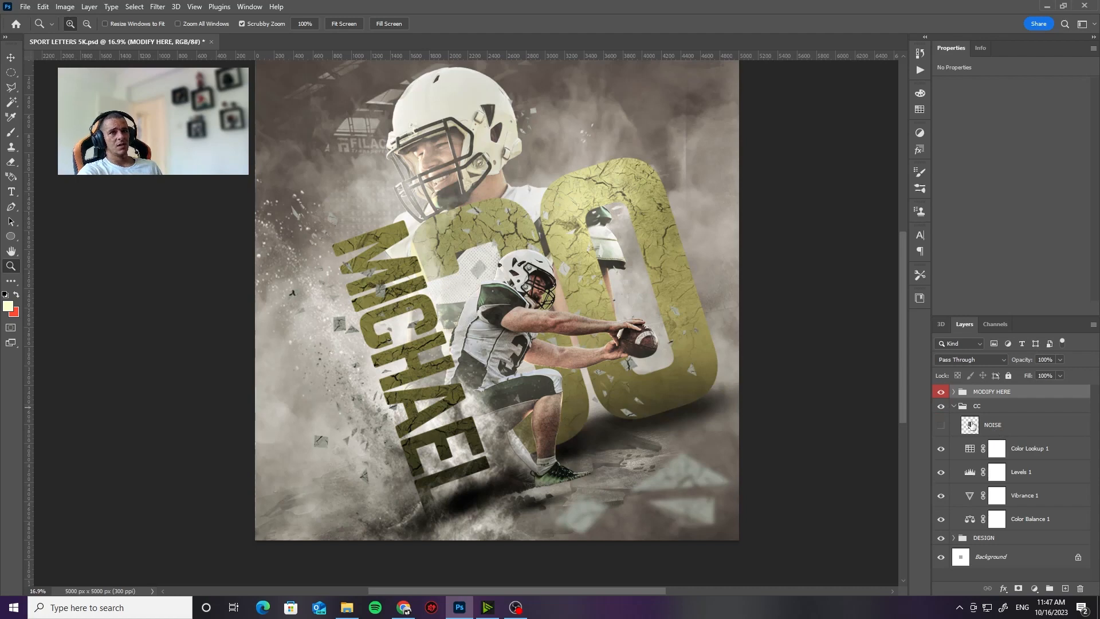
Step: Compare the poster with and without the Color Lookup 1, Levels 1, Vibrance 1 and Color Balance 1 adjustment layers individually
click(942, 449)
click(942, 449)
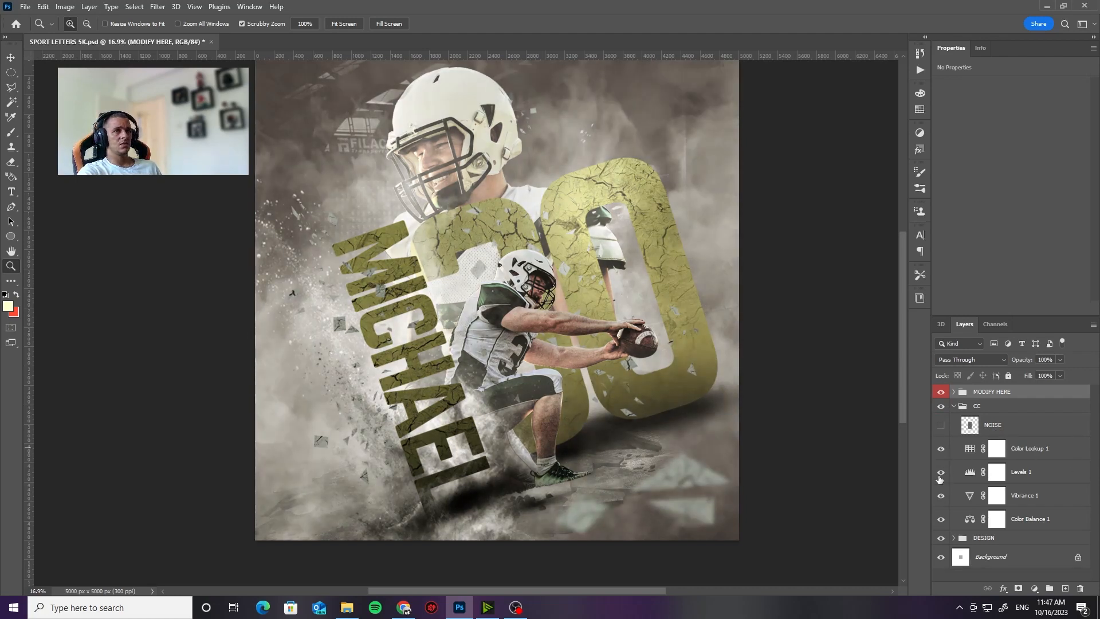
click(939, 472)
click(940, 473)
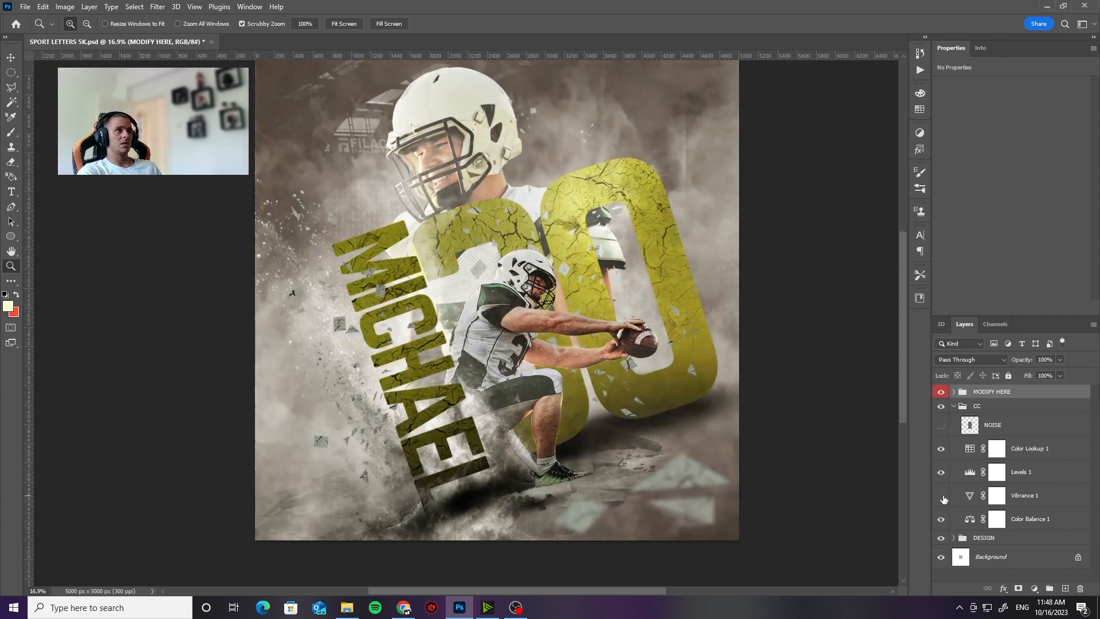
click(943, 520)
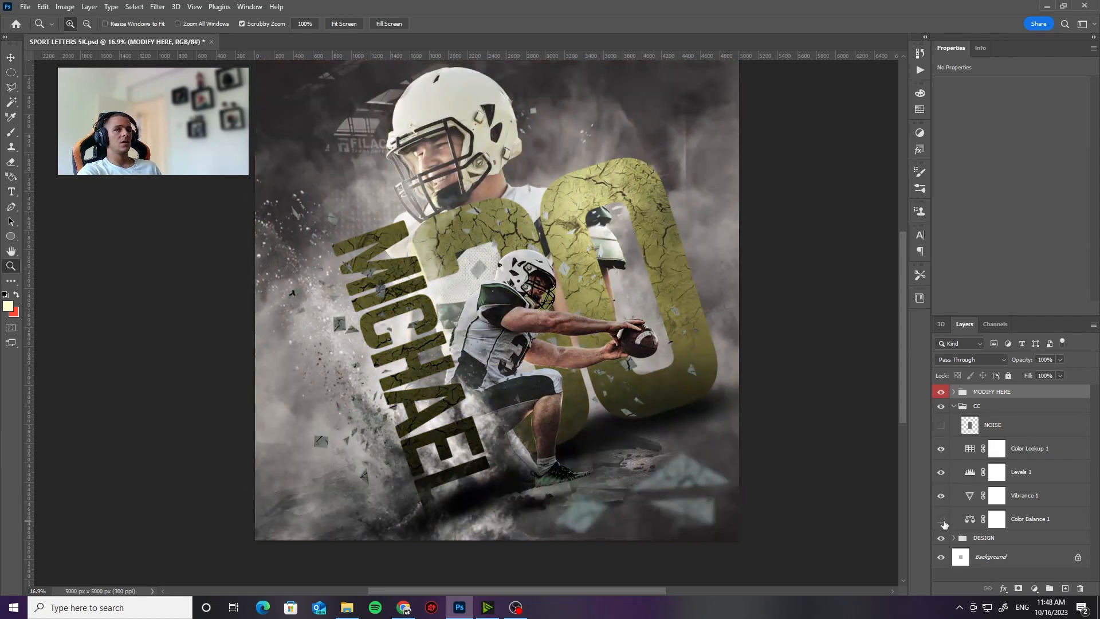
click(942, 520)
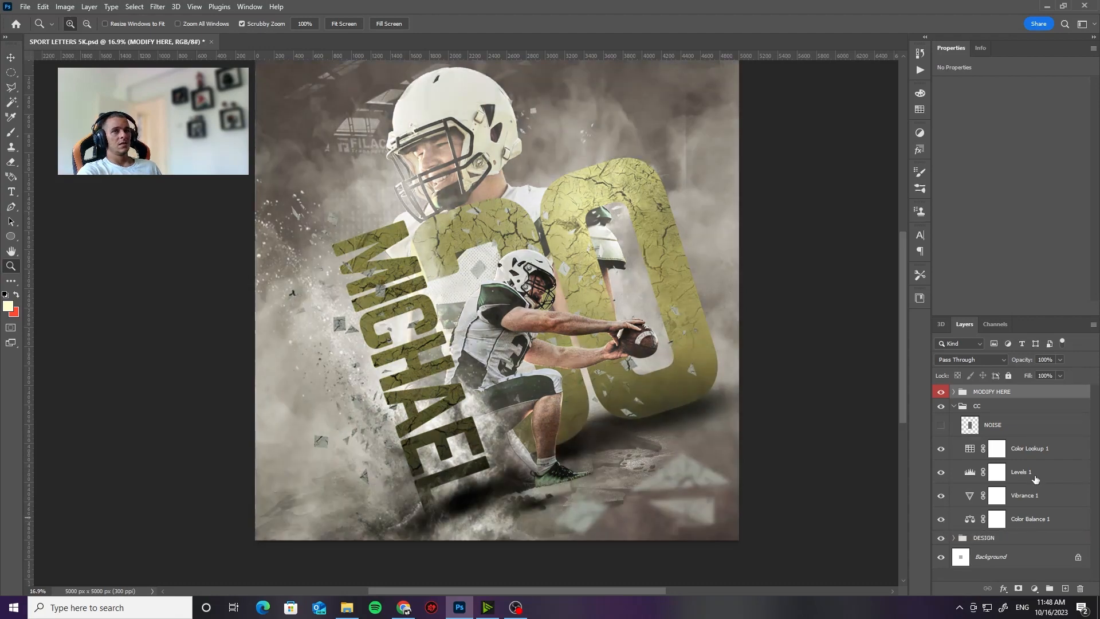
Step: Try successive 3D LUTs on the Color Lookup 1 layer, settle on Luts Alka 07.CUBE, and collapse the CC group
click(1030, 457)
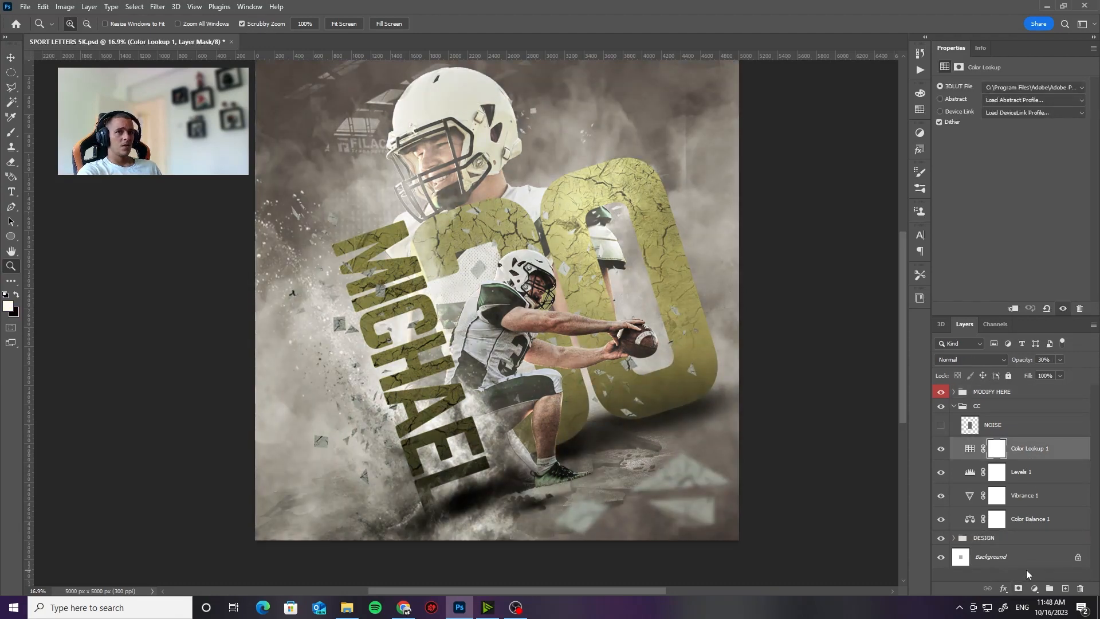
click(968, 454)
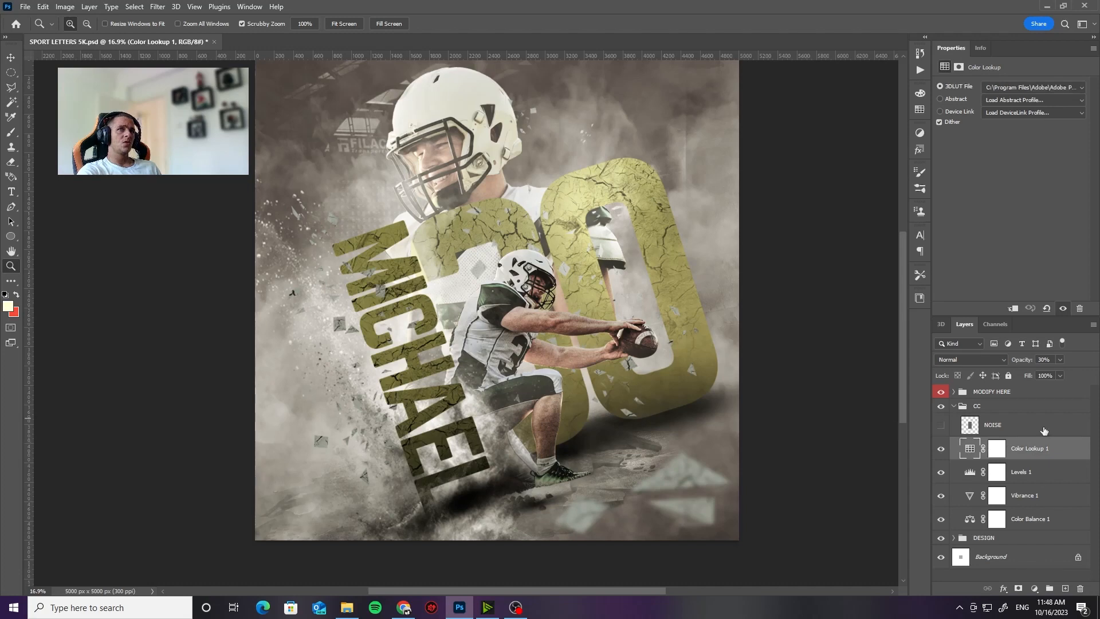
click(1075, 89)
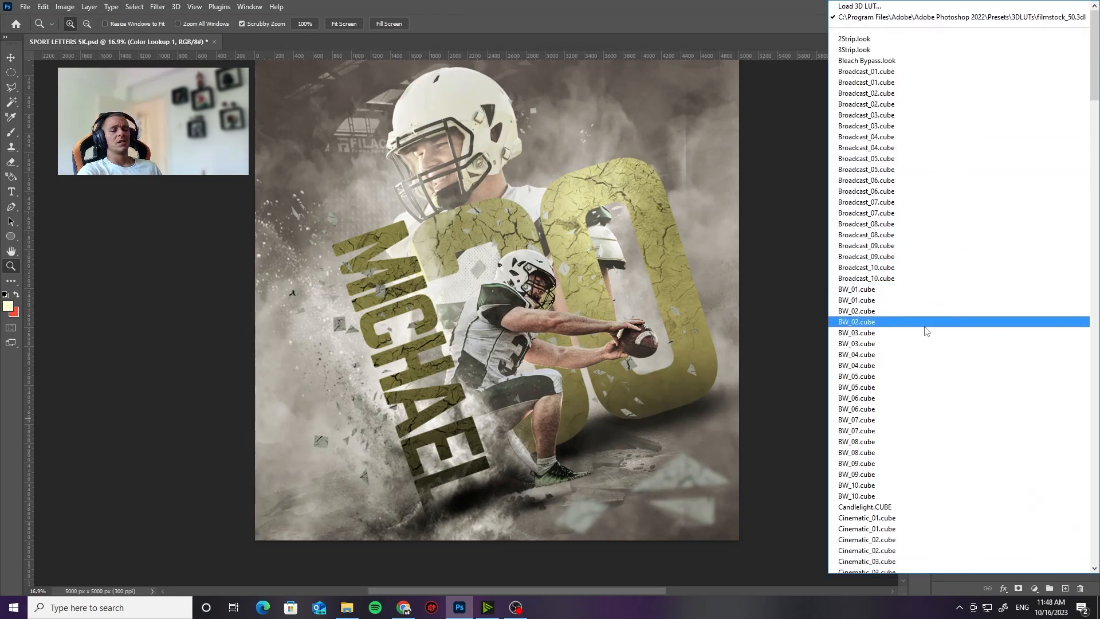
scroll(911, 412, down, 6)
scroll(912, 412, down, 20)
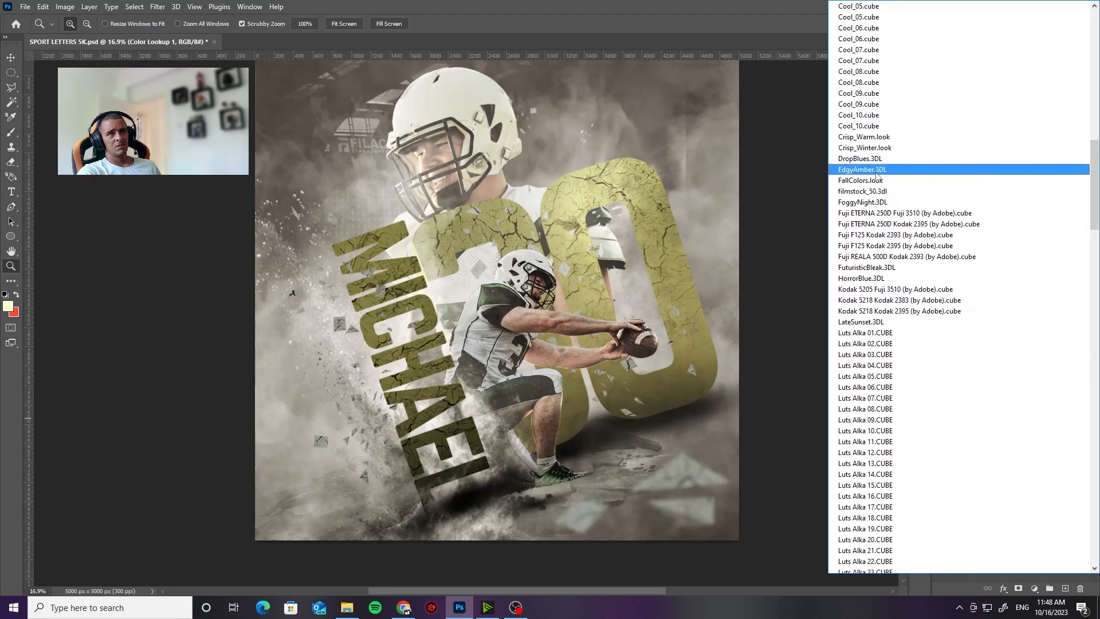
click(876, 137)
key(Down)
key(Down)
key(Down)
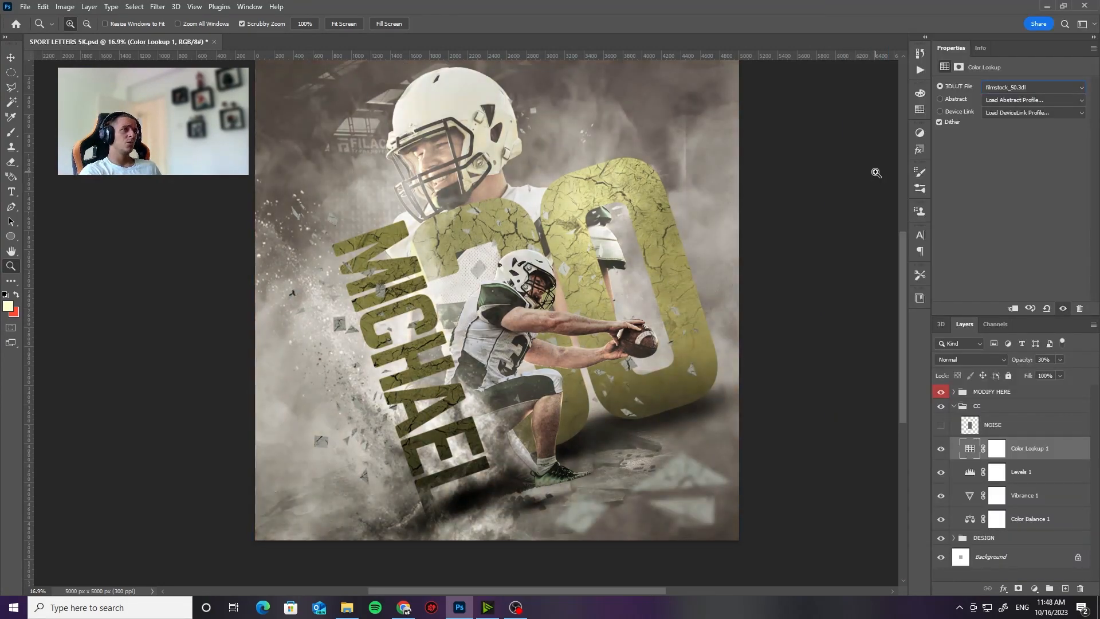
key(Down)
key(Down)
key(Down)
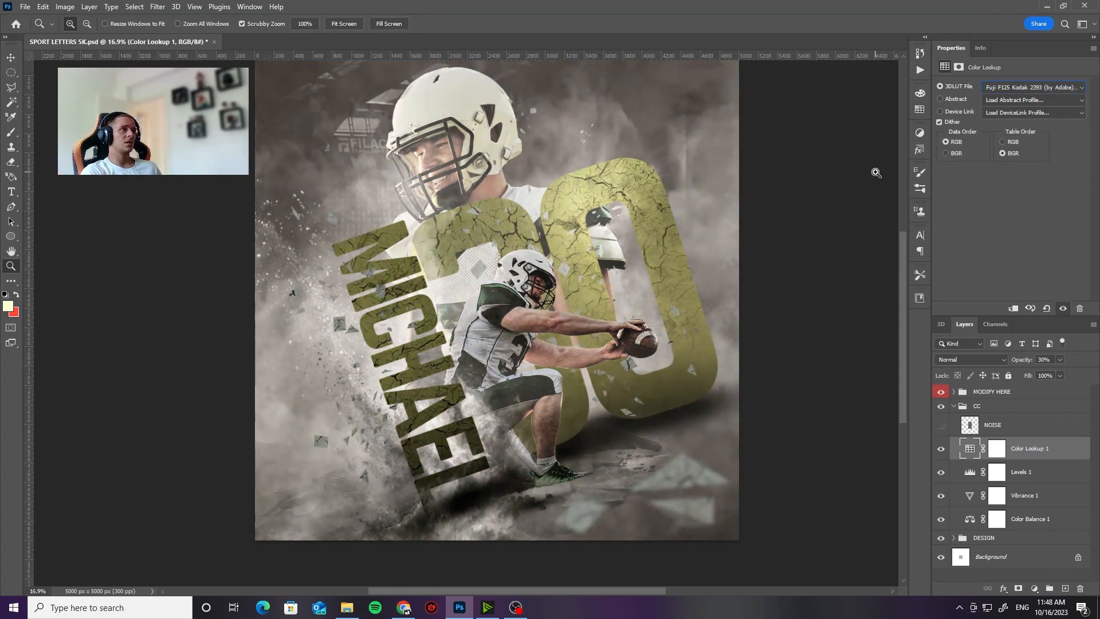
key(Down)
key(Down)
key(Down)
key(Down)
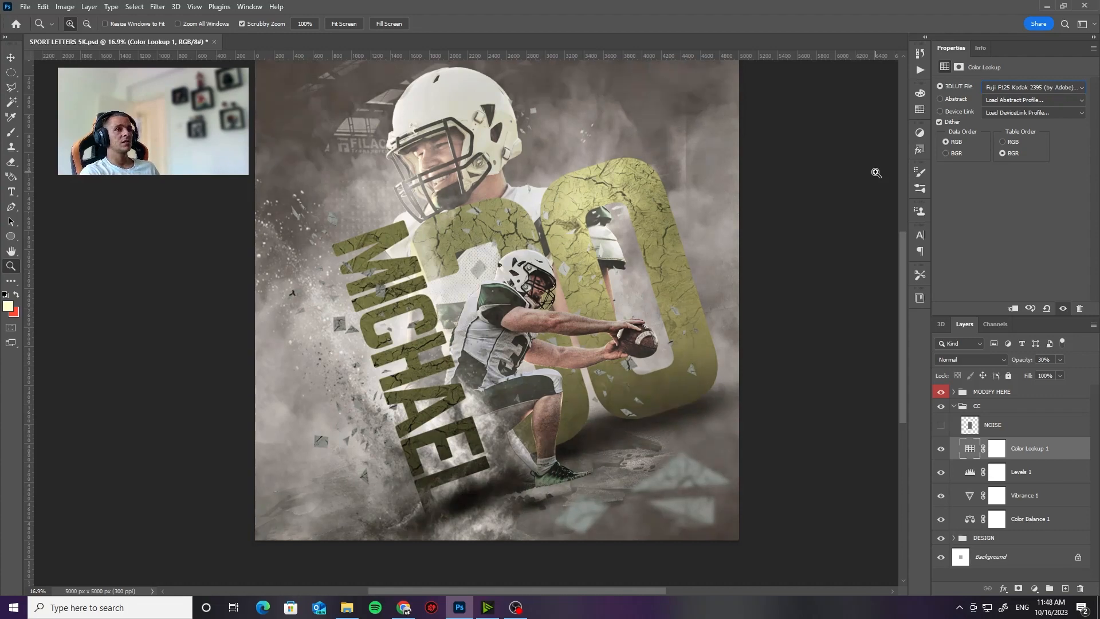
key(Down)
key(Down)
key(Down)
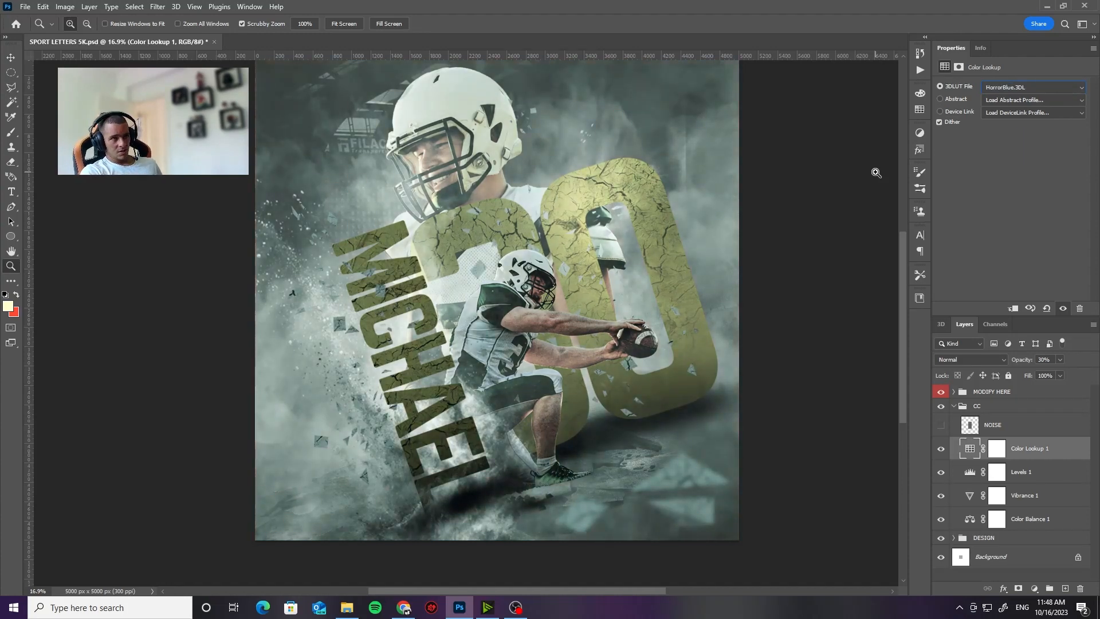
key(Down)
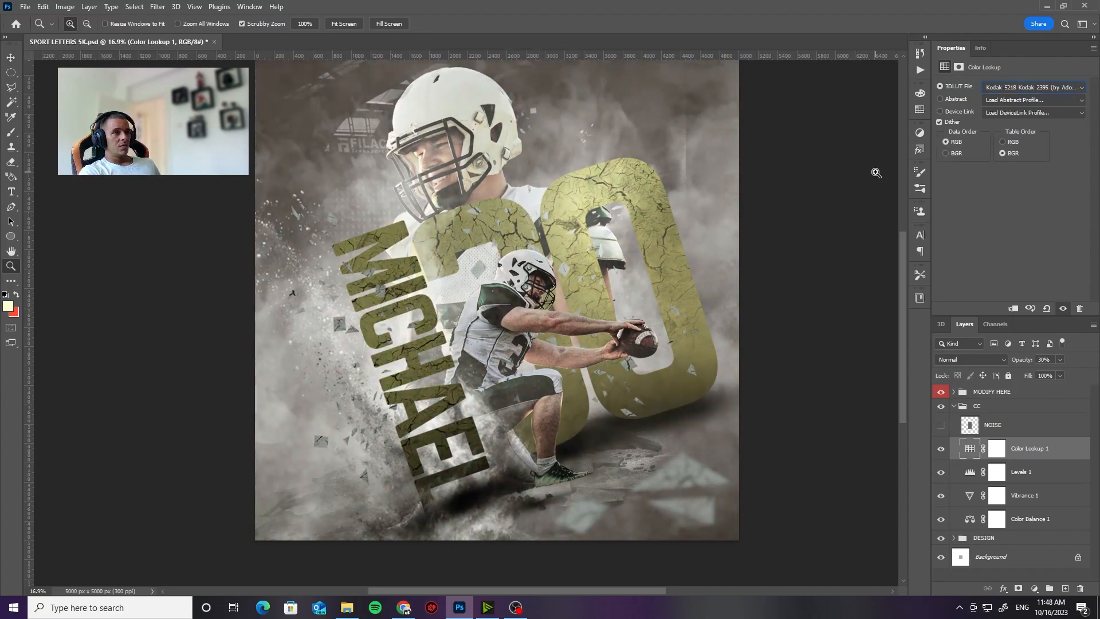
key(Down)
key(Down)
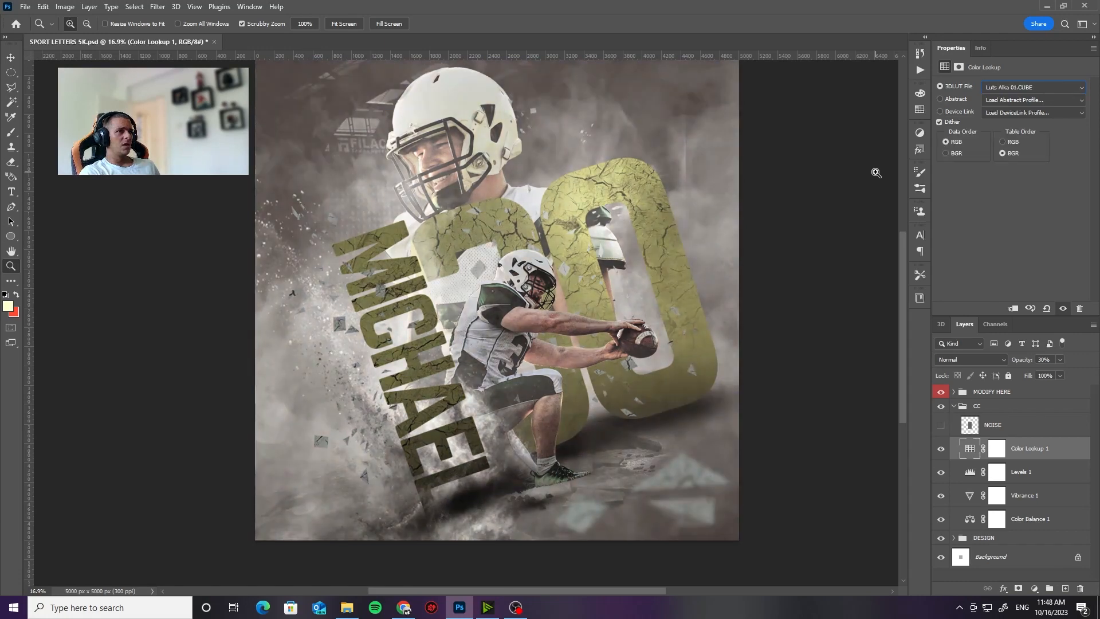
key(Down)
key(Down)
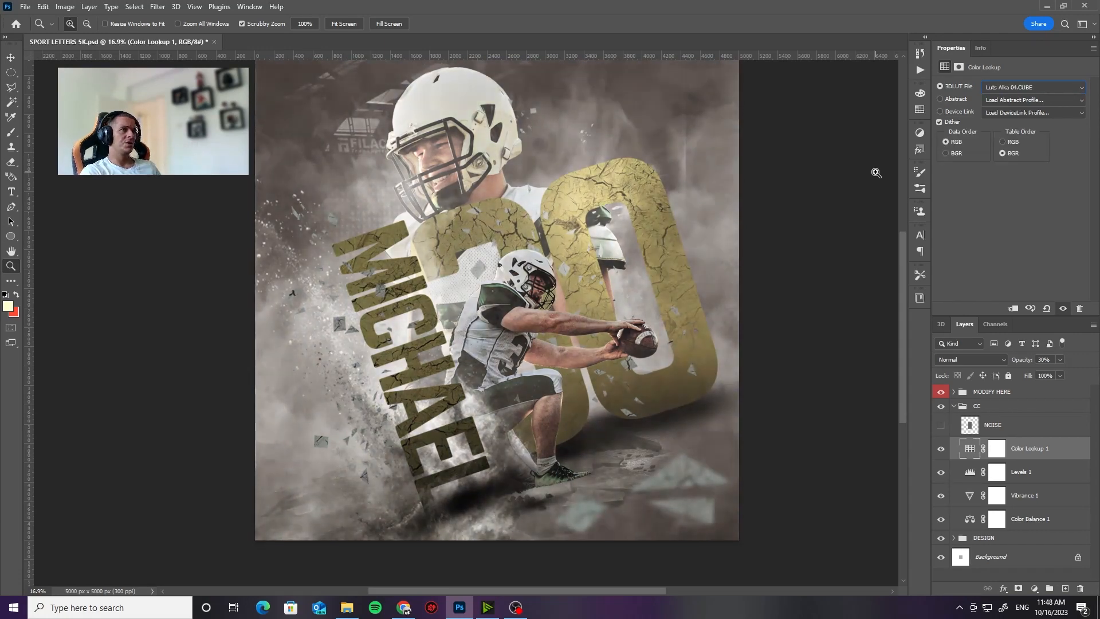
key(Down)
key(Down)
key(Down)
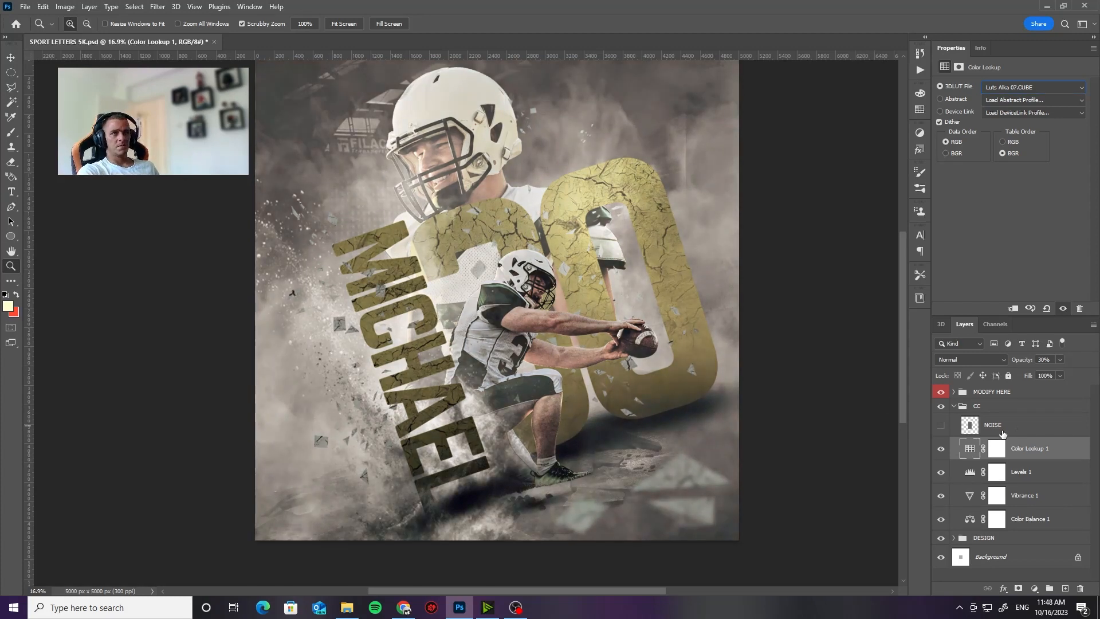
click(953, 408)
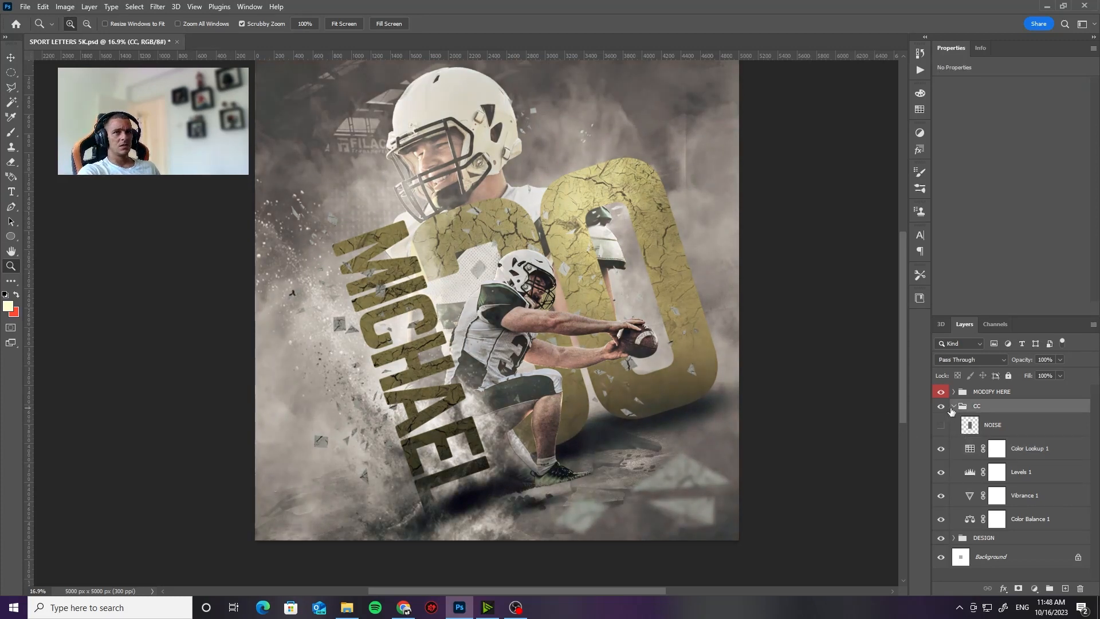
click(954, 406)
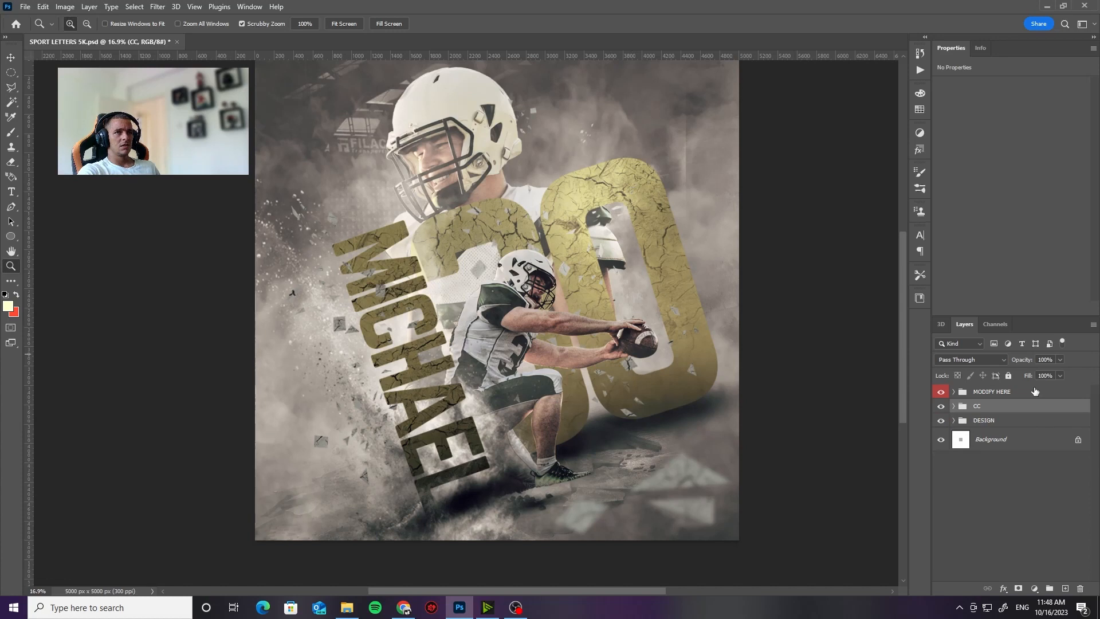
Step: Check the poster's pixel dimensions in Canvas Size and its resolution in Image Size, cancelling both dialogs
scroll(490, 362, up, 2)
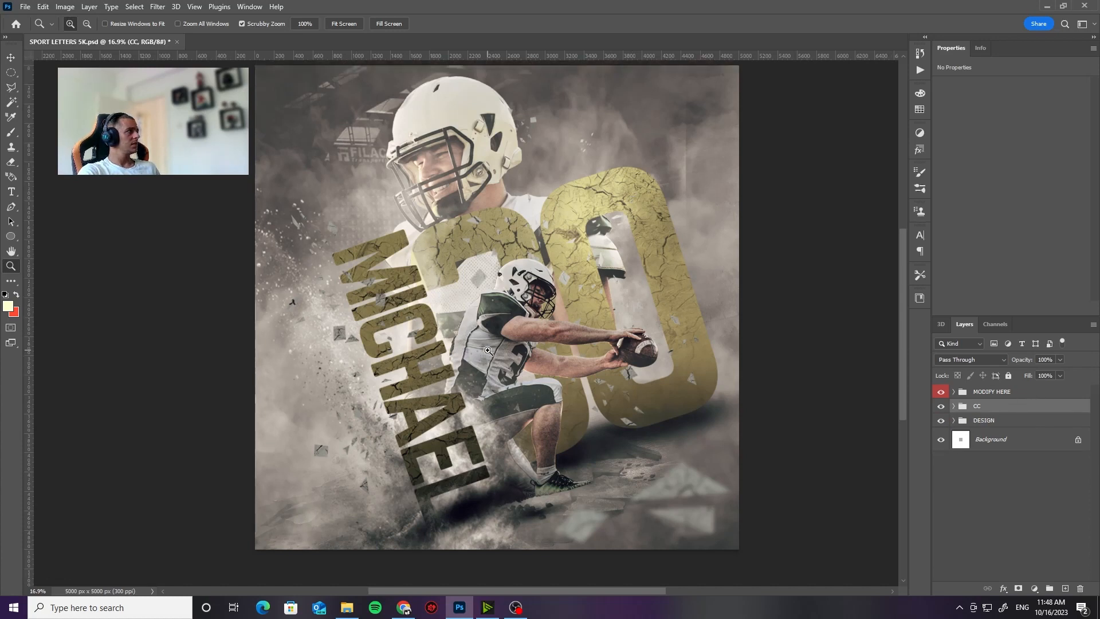
click(65, 6)
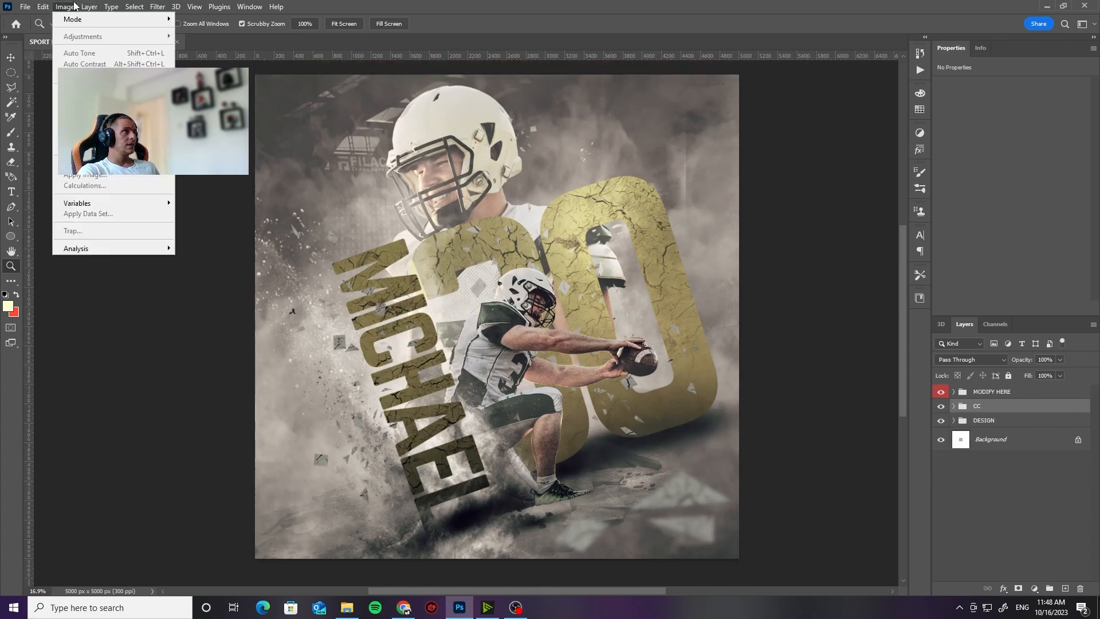
click(81, 99)
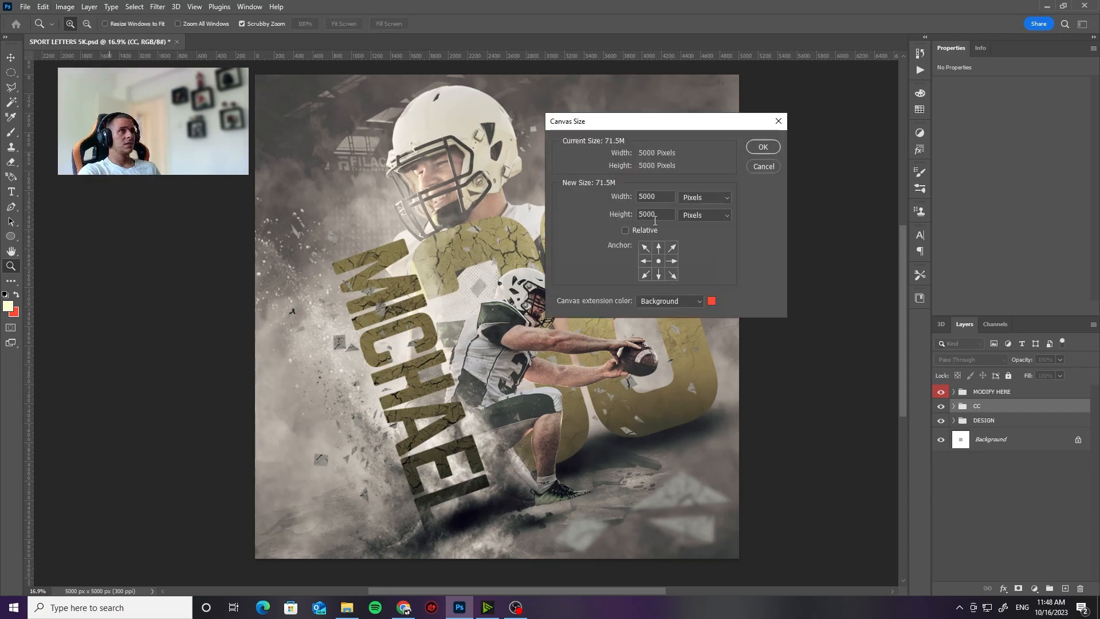
click(763, 166)
click(65, 8)
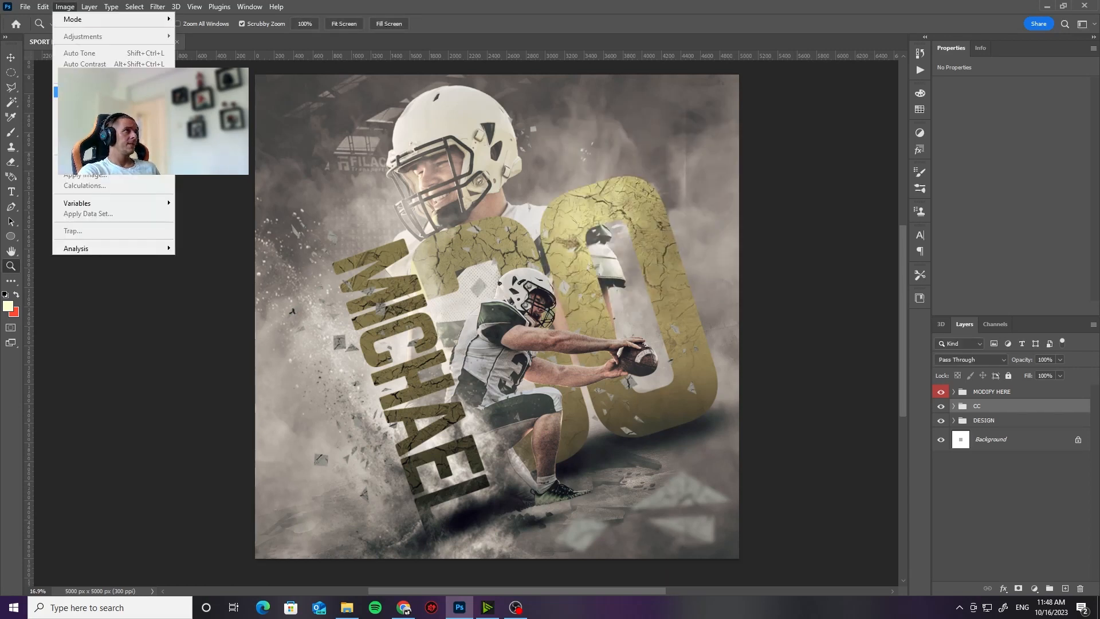
click(81, 87)
double_click(611, 224)
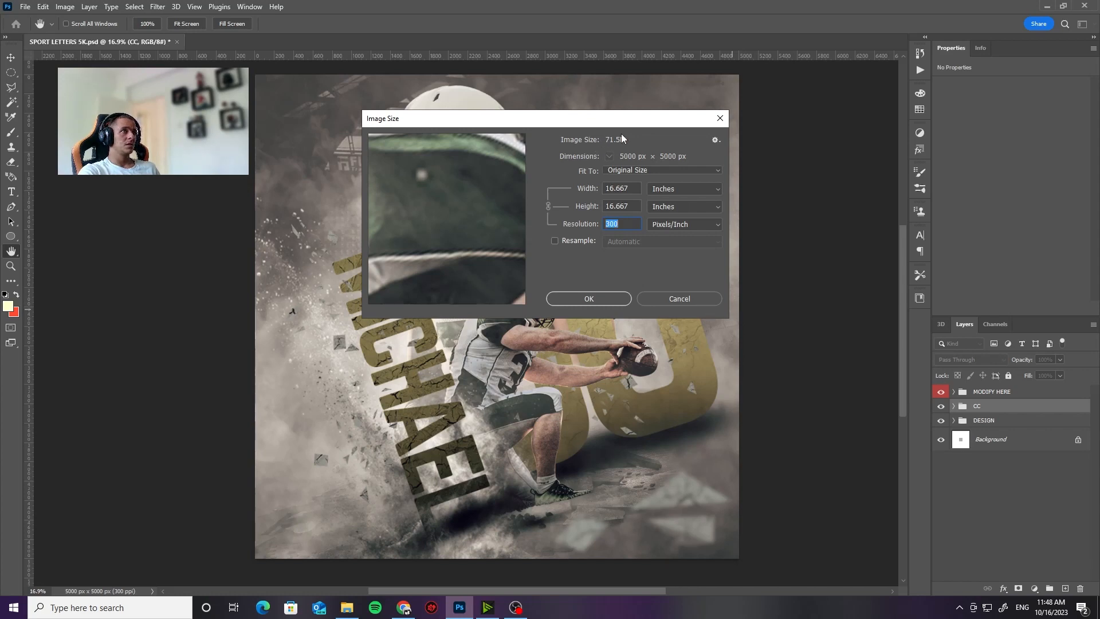
click(688, 301)
scroll(603, 264, down, 1)
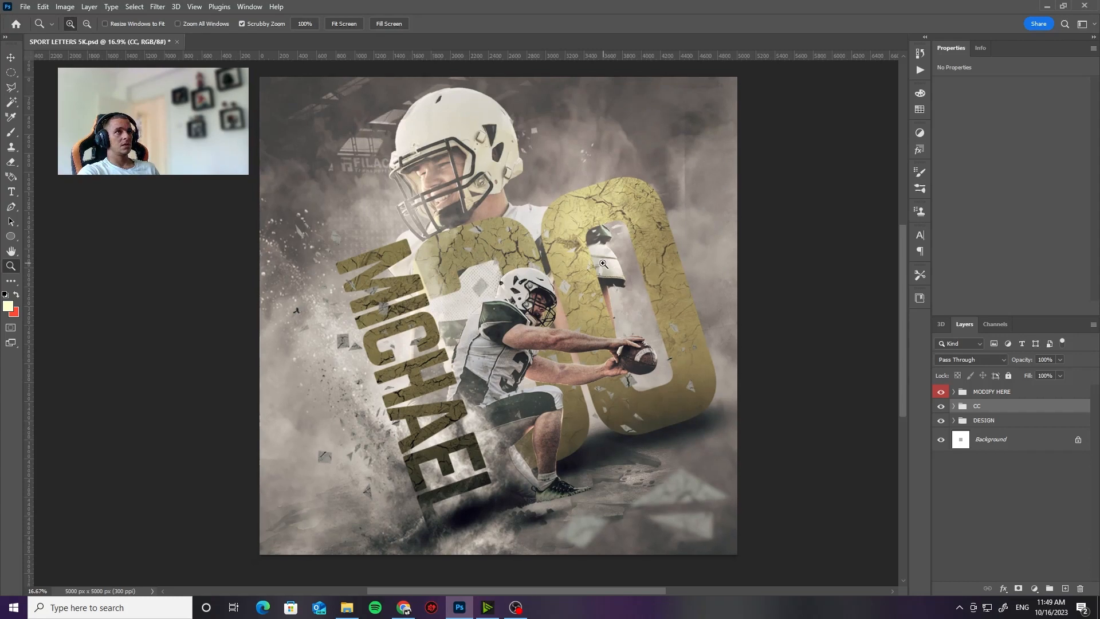
scroll(601, 399, down, 1)
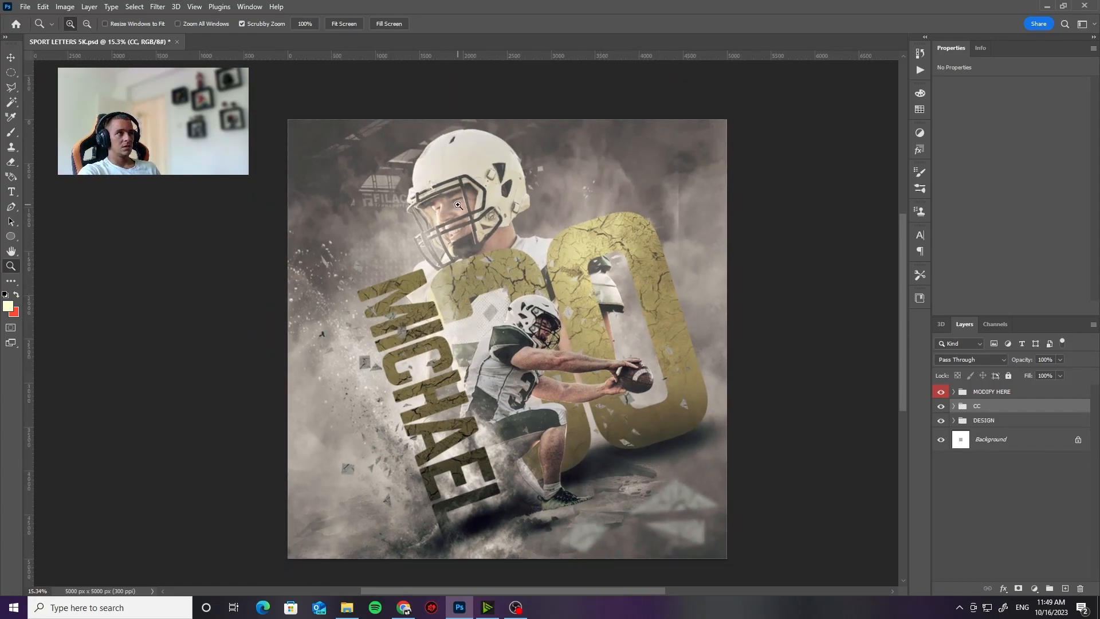
scroll(478, 222, down, 2)
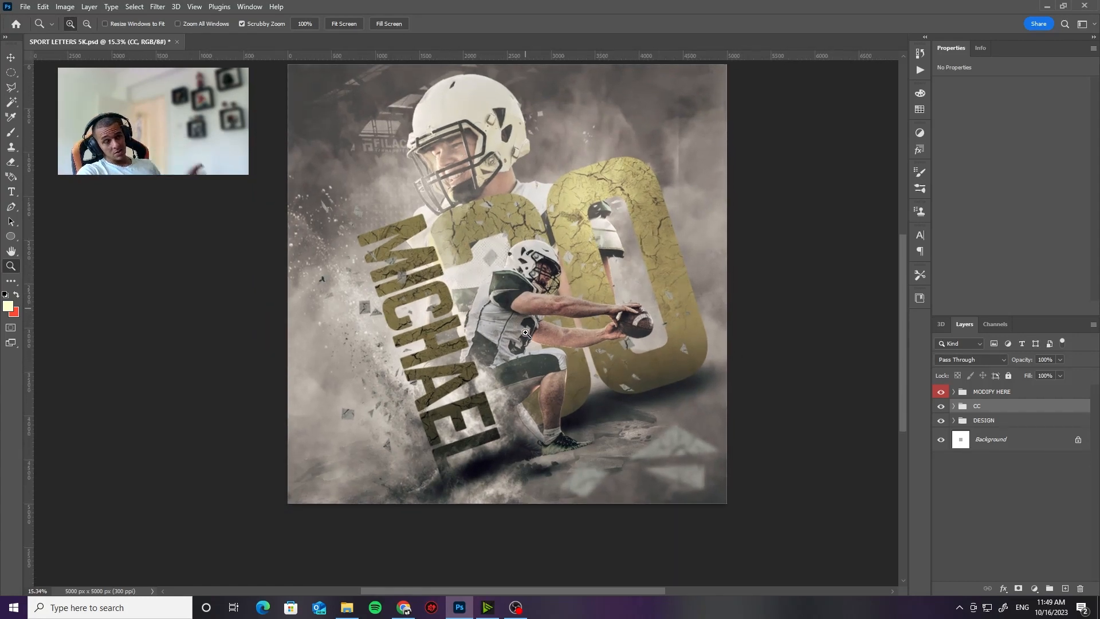
scroll(516, 376, up, 1)
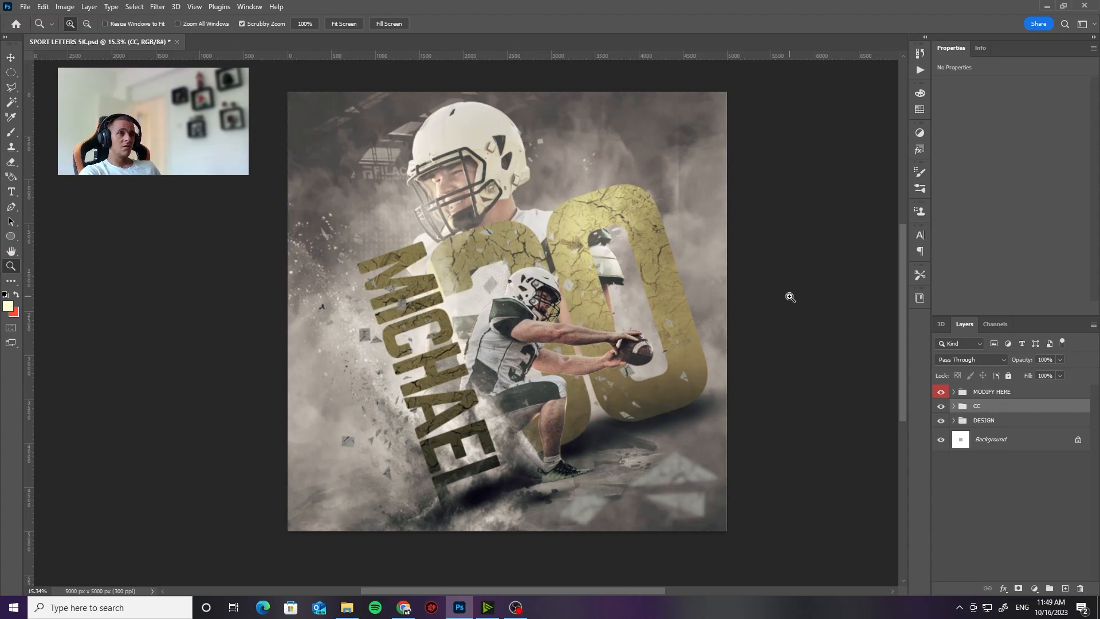